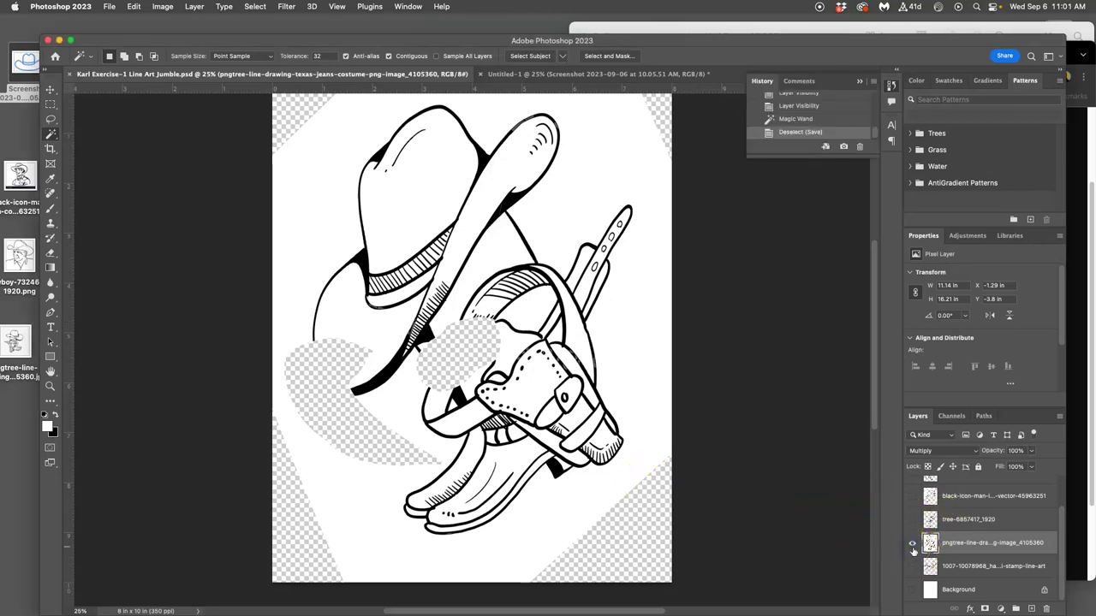
Show the stamp, pngtree, tree, black-icon man, cowboy and Screenshot line-art layers plus the white Background.
{"action": "left_click", "coordinate": [912, 544]}
{"action": "left_click", "coordinate": [912, 566]}
{"action": "left_click", "coordinate": [912, 543]}
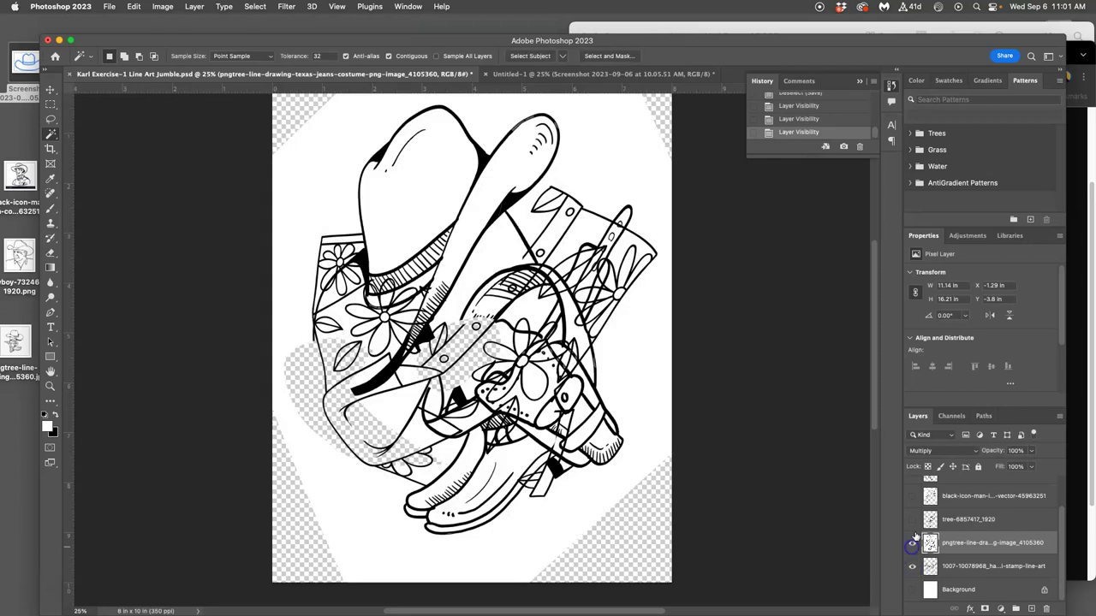
{"action": "left_click", "coordinate": [912, 520]}
{"action": "left_click", "coordinate": [911, 498]}
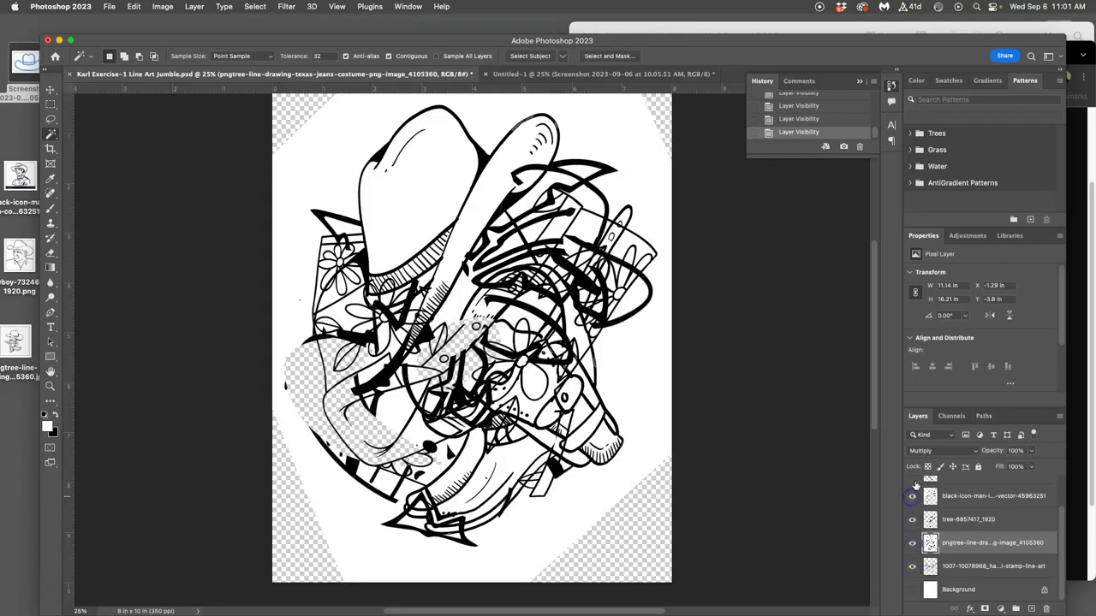
{"action": "scroll", "coordinate": [912, 481], "scroll_direction": "up", "scroll_amount": 2}
{"action": "left_click", "coordinate": [912, 511]}
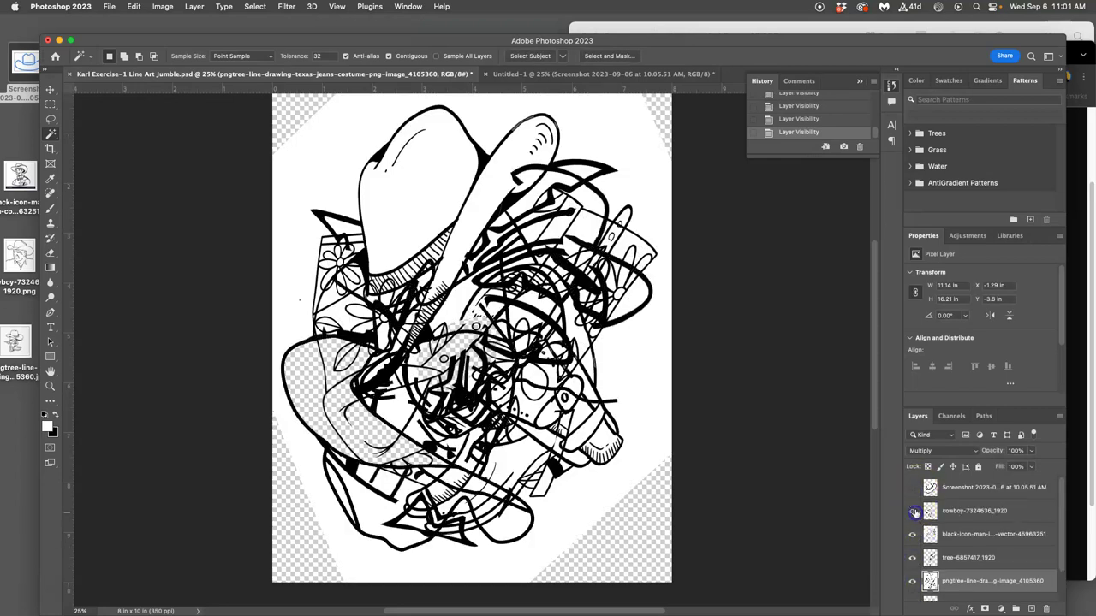
{"action": "left_click", "coordinate": [912, 488]}
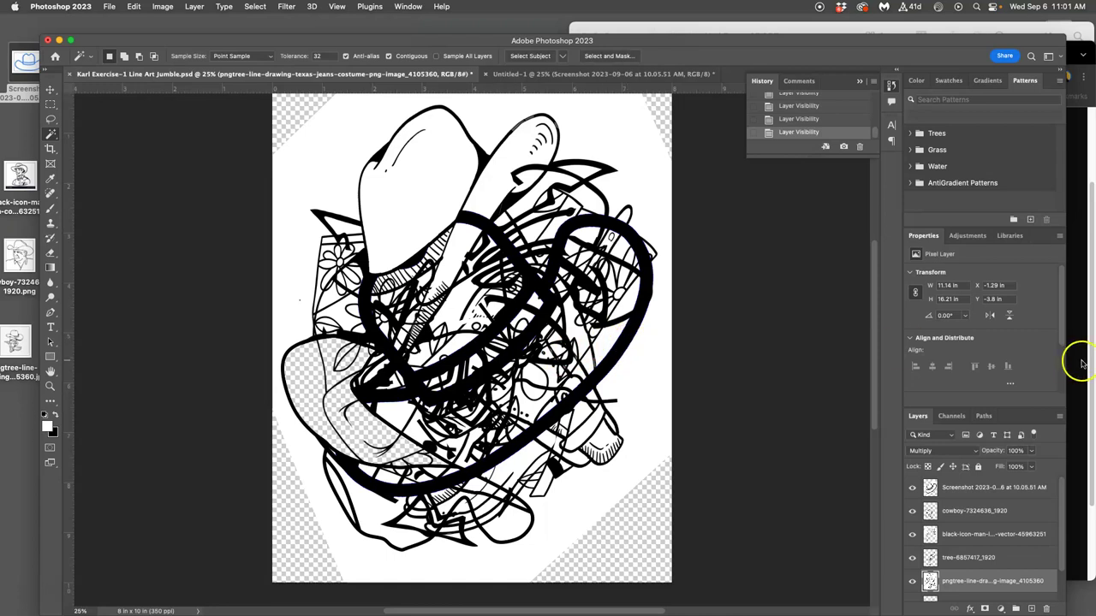
{"action": "scroll", "coordinate": [991, 489], "scroll_direction": "down", "scroll_amount": 2}
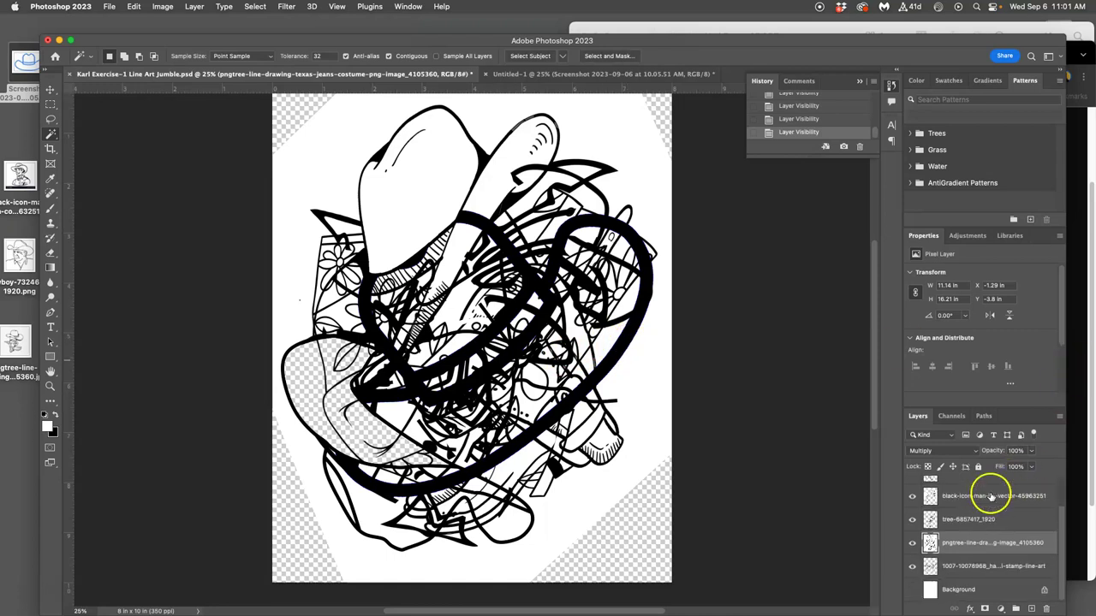
{"action": "left_click", "coordinate": [912, 590]}
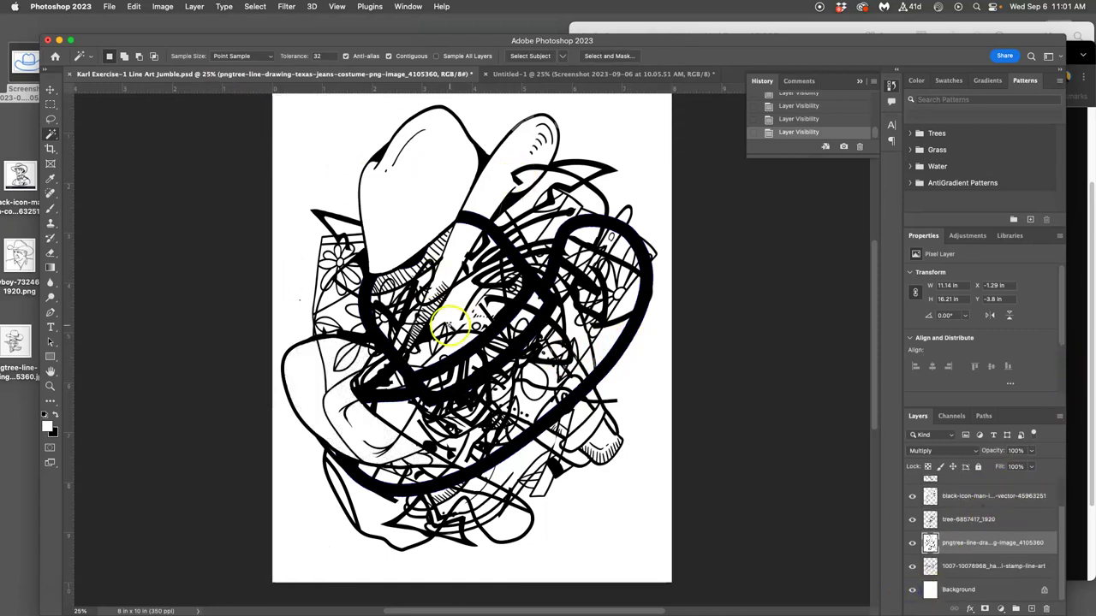
Zoom in to inspect the line edges, then zoom back out to the whole page.
{"action": "key", "text": "super+equal"}
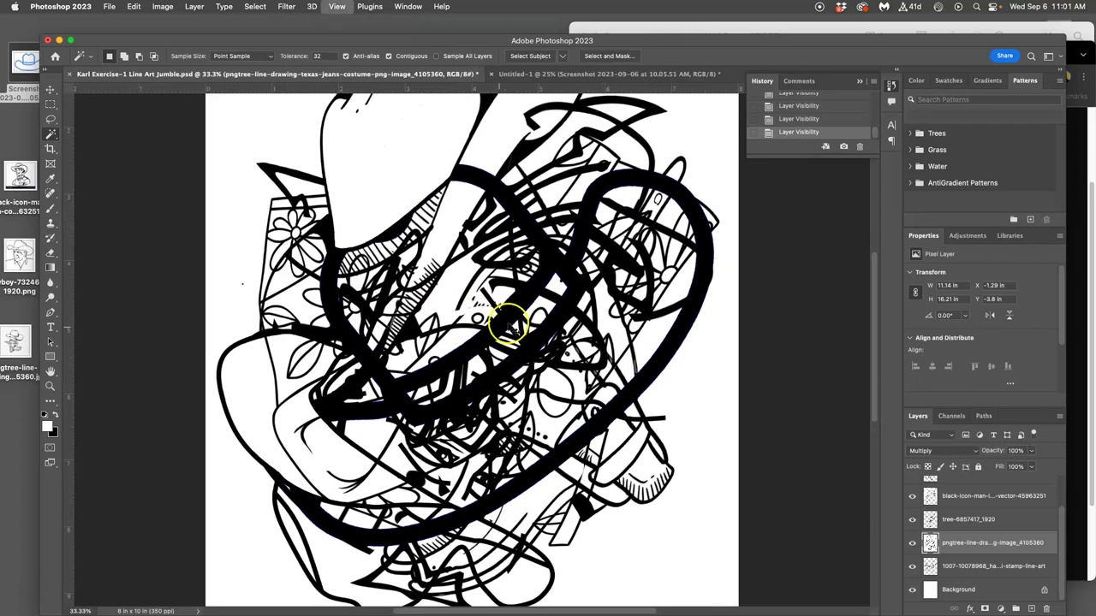
{"action": "key", "text": "super+equal"}
{"action": "key", "text": "super+equal"}
{"action": "key", "text": "super+equal"}
{"action": "key", "text": "super+equal"}
{"action": "key", "text": "super+equal"}
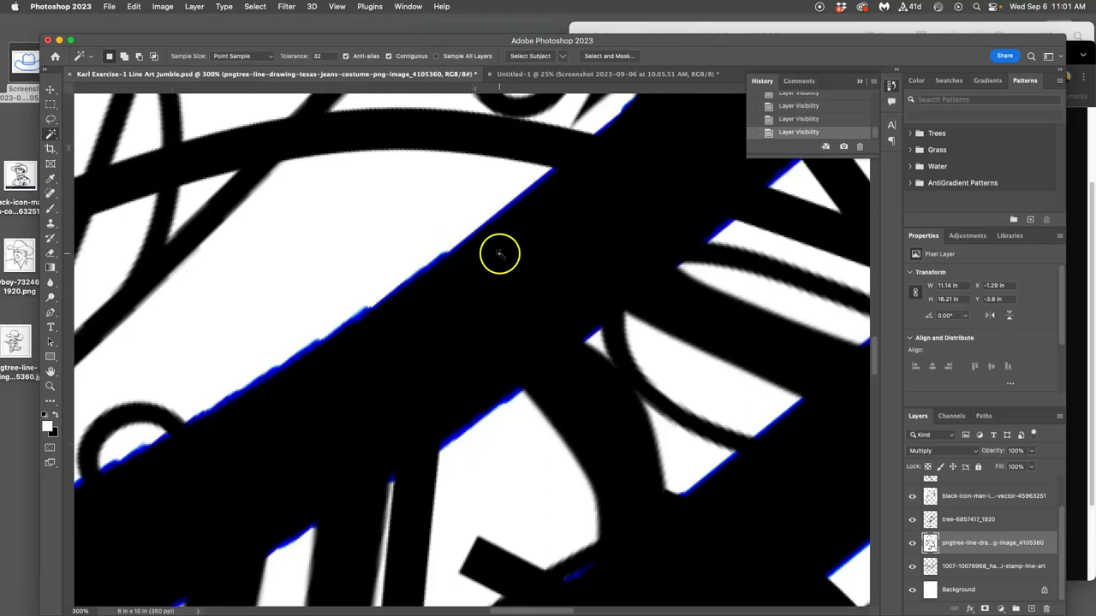
{"action": "key", "text": "super+minus"}
{"action": "key", "text": "super+minus"}
{"action": "key", "text": "super+minus"}
{"action": "key", "text": "super+minus"}
{"action": "key", "text": "super+minus"}
{"action": "key", "text": "super+minus"}
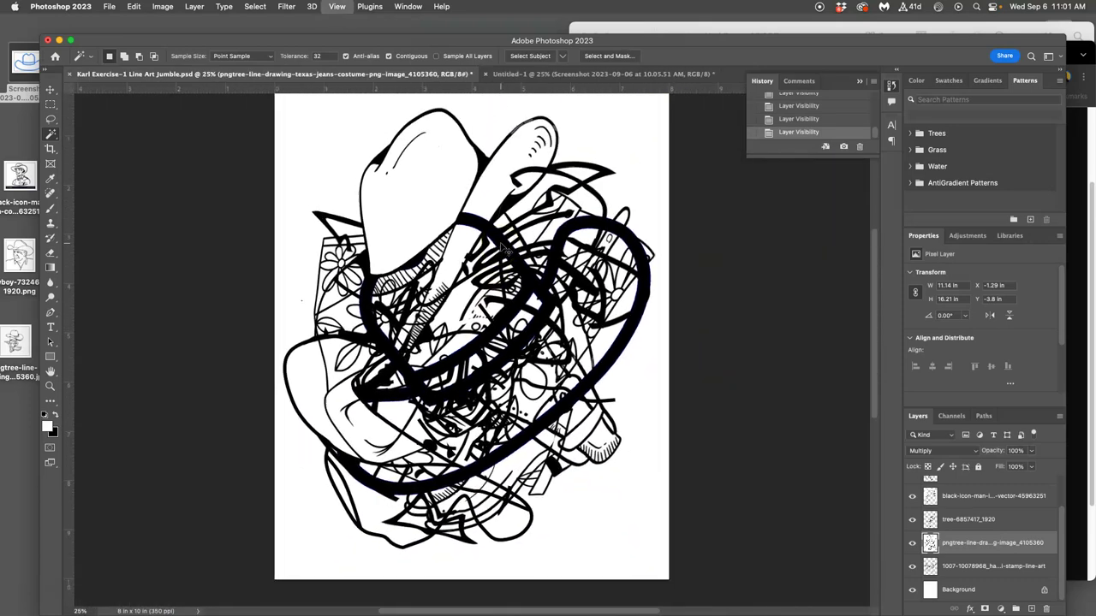
{"action": "key", "text": "super+minus"}
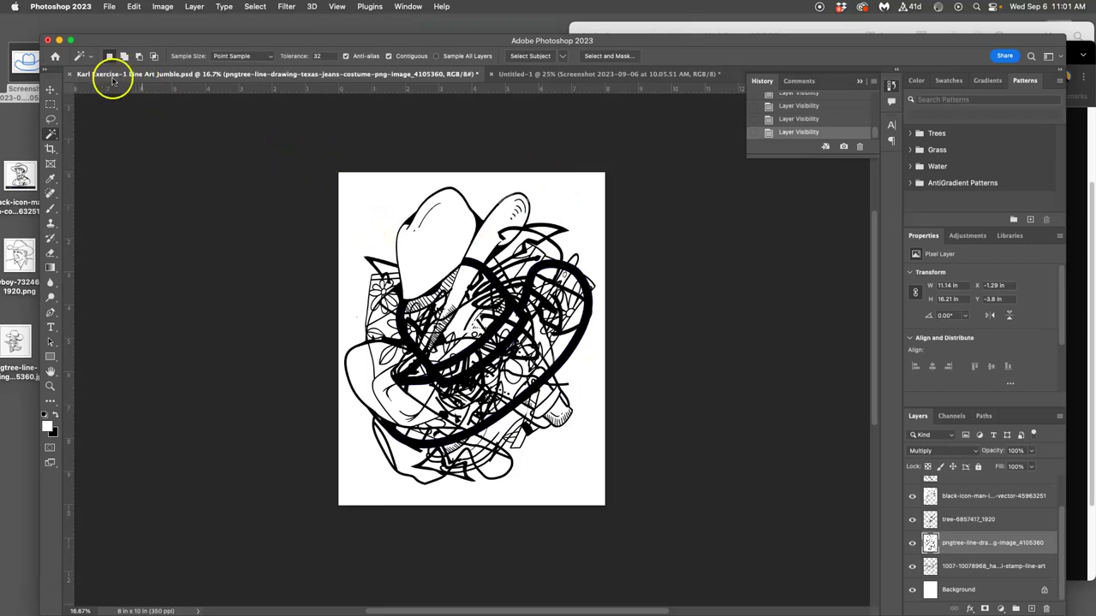
Save the jumble to the Desktop as 'Exercise-1 Line Art Jumble' in Photoshop format.
{"action": "left_click", "coordinate": [110, 6]}
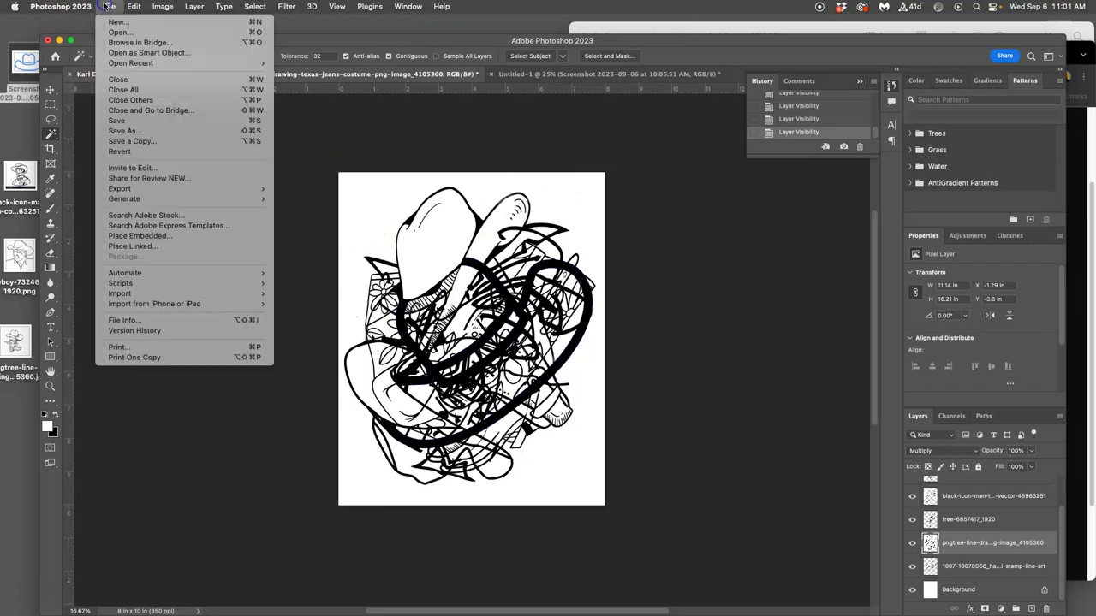
{"action": "left_click", "coordinate": [133, 132]}
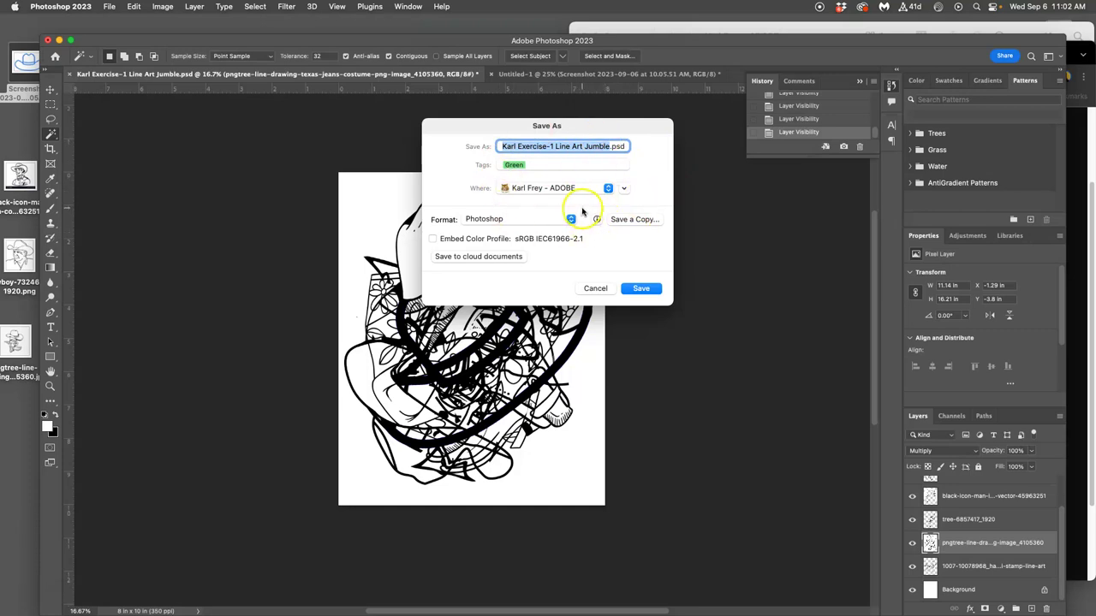
{"action": "key", "text": "super+d"}
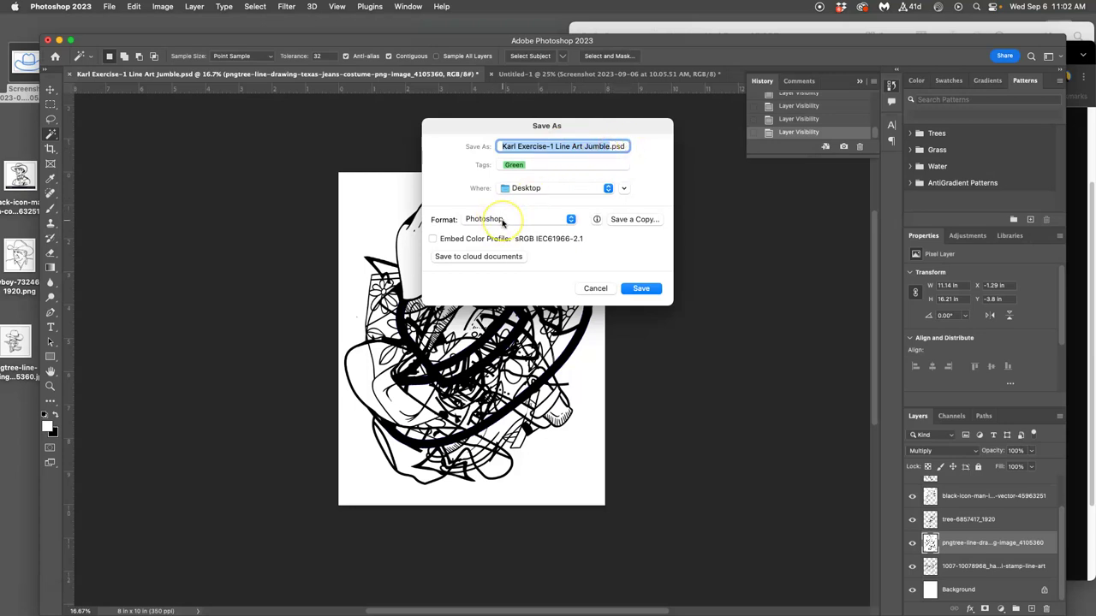
{"action": "left_click", "coordinate": [640, 288]}
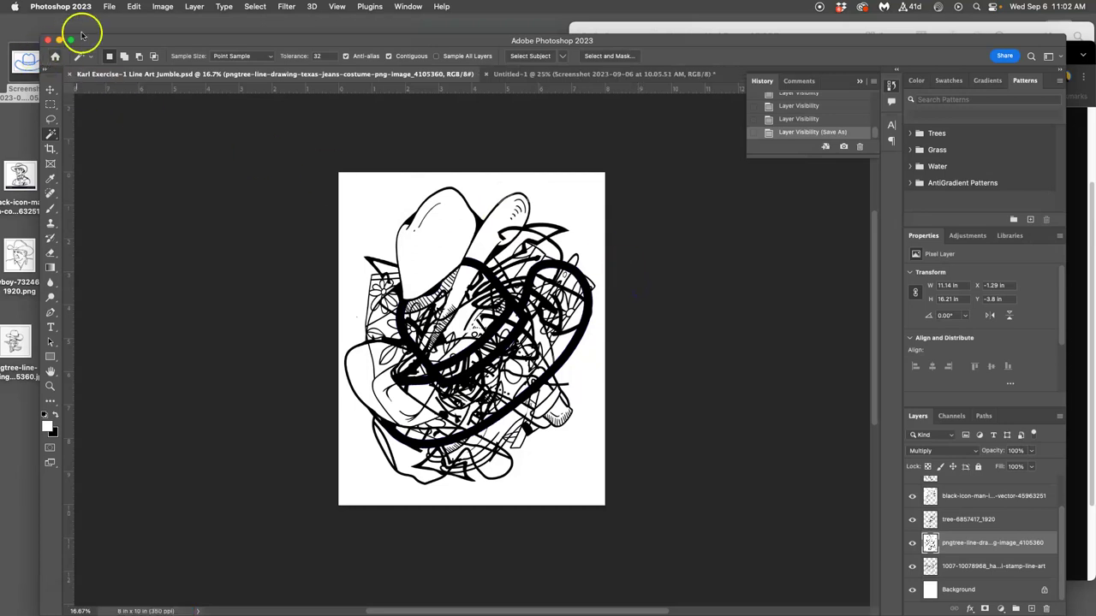
Begin a Save a Copy of the jumble to the Desktop with JPEG chosen as the format.
{"action": "left_click", "coordinate": [109, 7]}
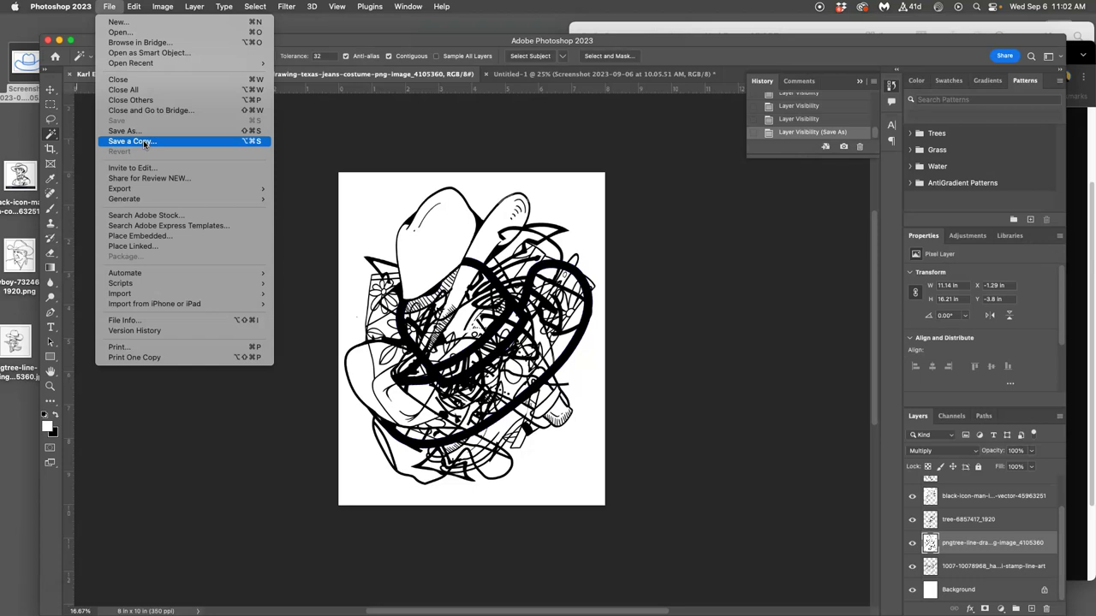
{"action": "left_click", "coordinate": [147, 143]}
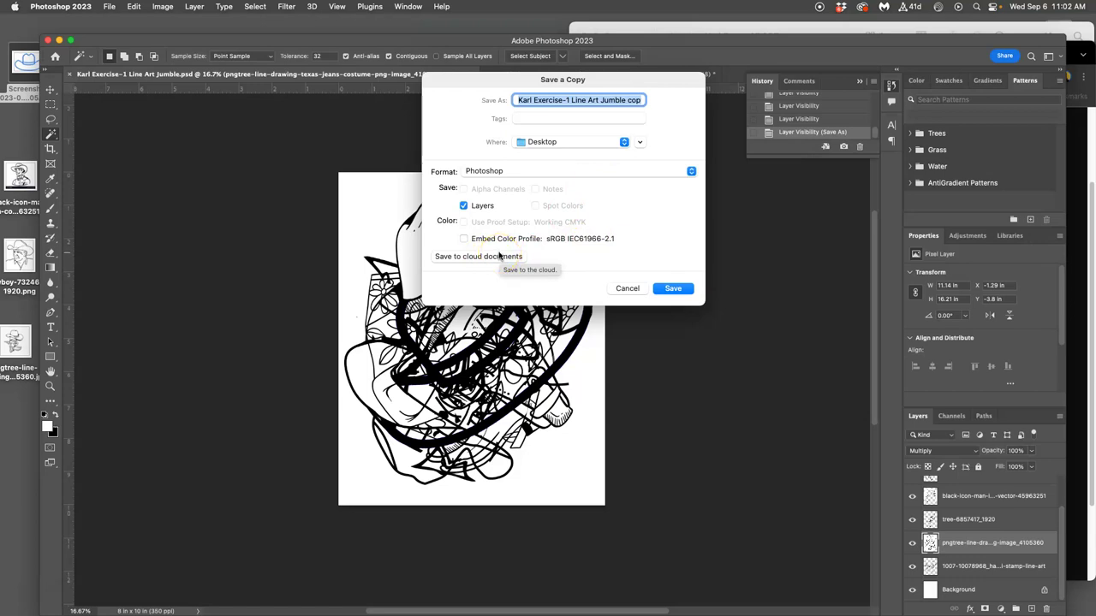
{"action": "left_click", "coordinate": [540, 171]}
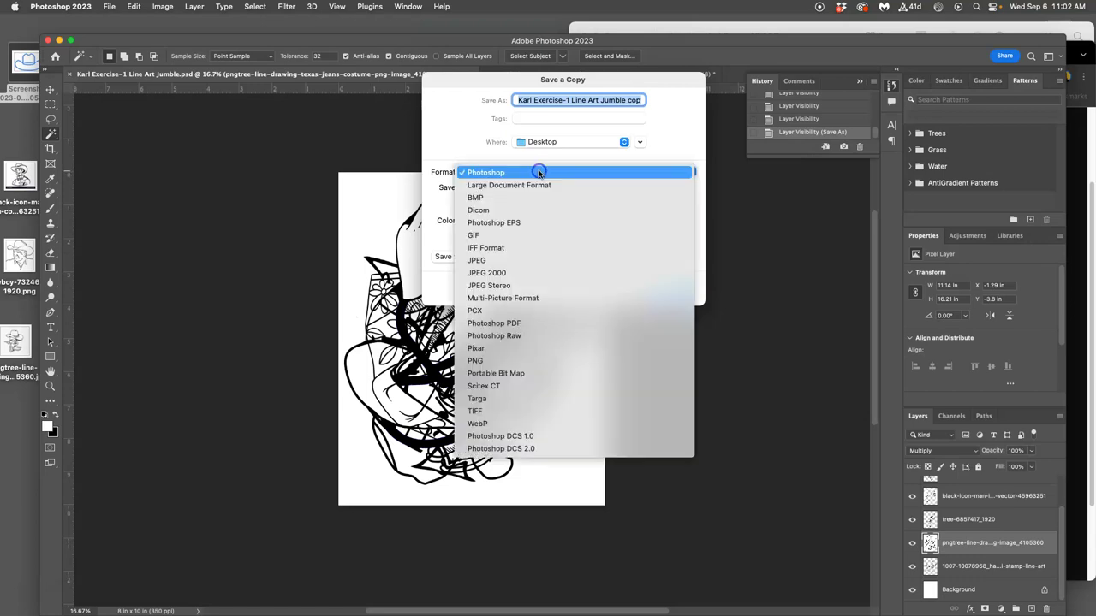
{"action": "left_click", "coordinate": [515, 261]}
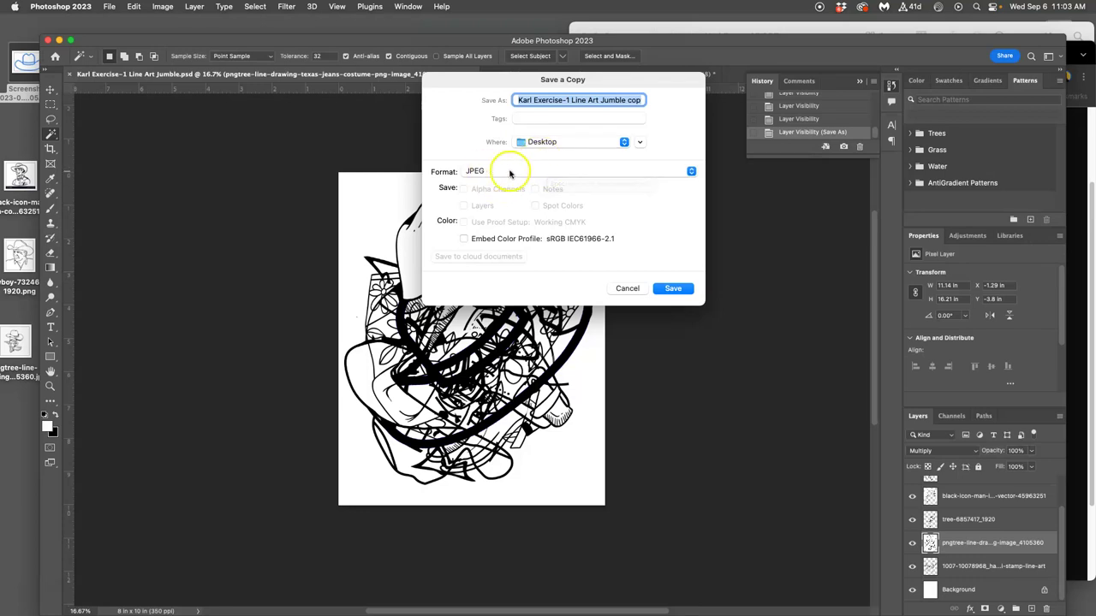
Save the JPEG copy at maximum quality 12 and dismiss the Share for review prompt.
{"action": "left_click", "coordinate": [674, 289]}
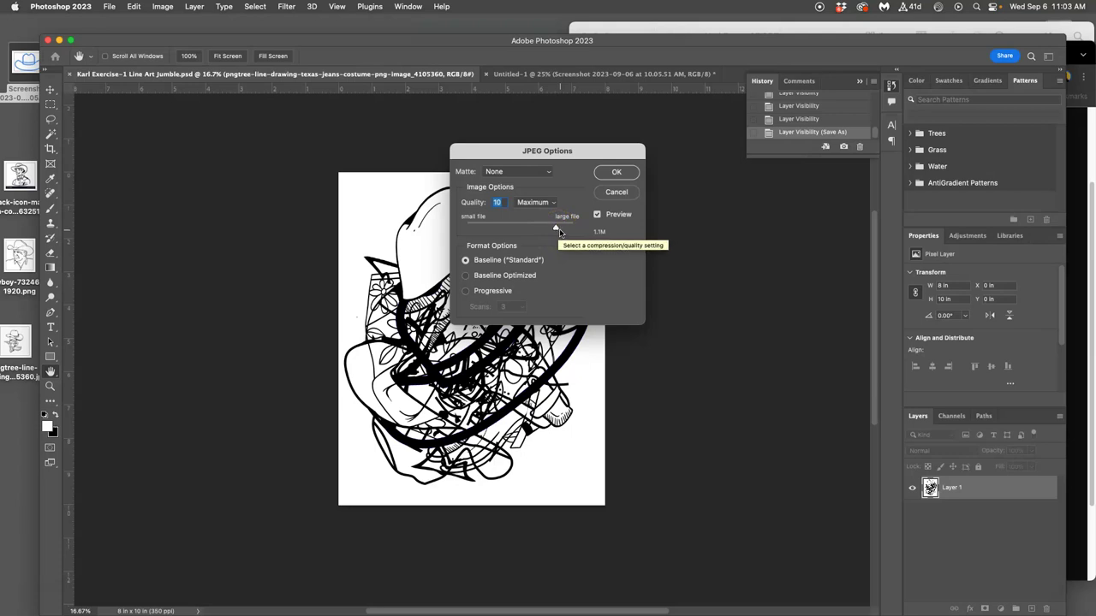
{"action": "left_click_drag", "start_coordinate": [556, 230], "coordinate": [579, 226]}
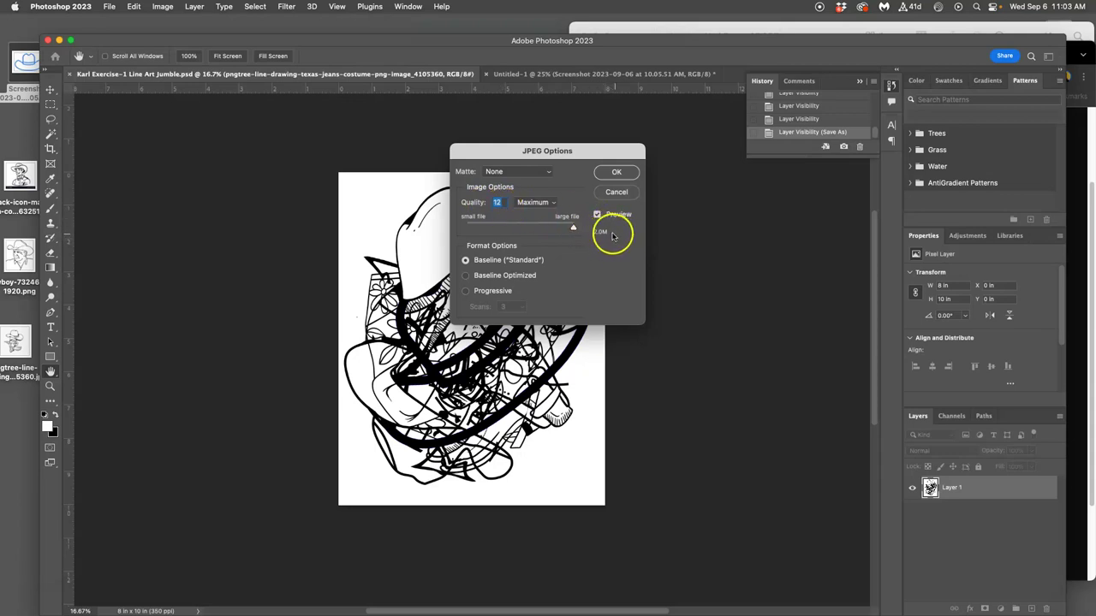
{"action": "left_click", "coordinate": [616, 173]}
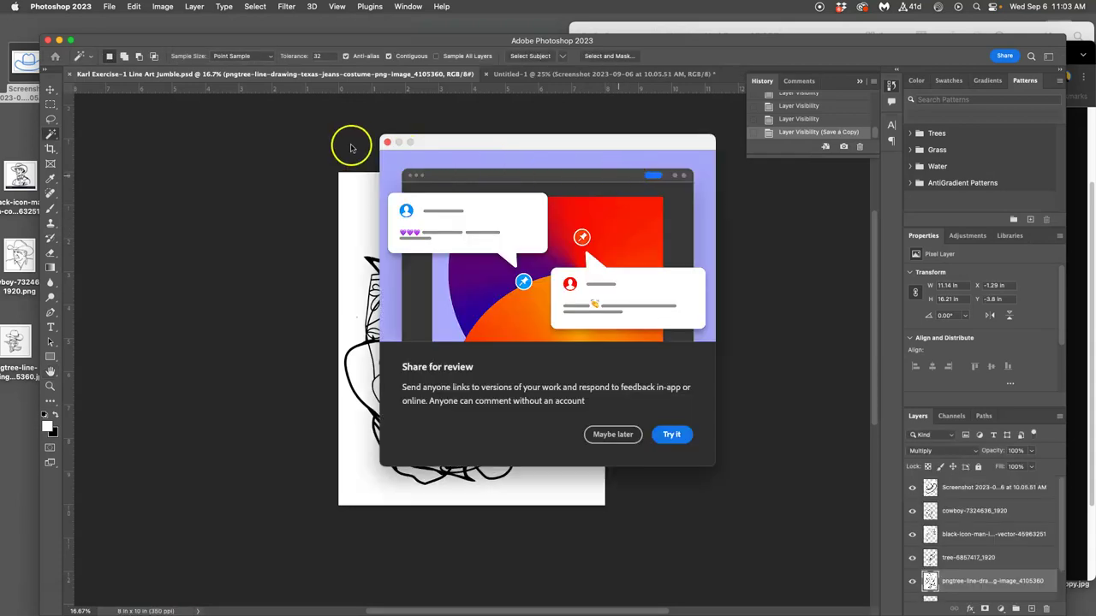
{"action": "left_click", "coordinate": [387, 142]}
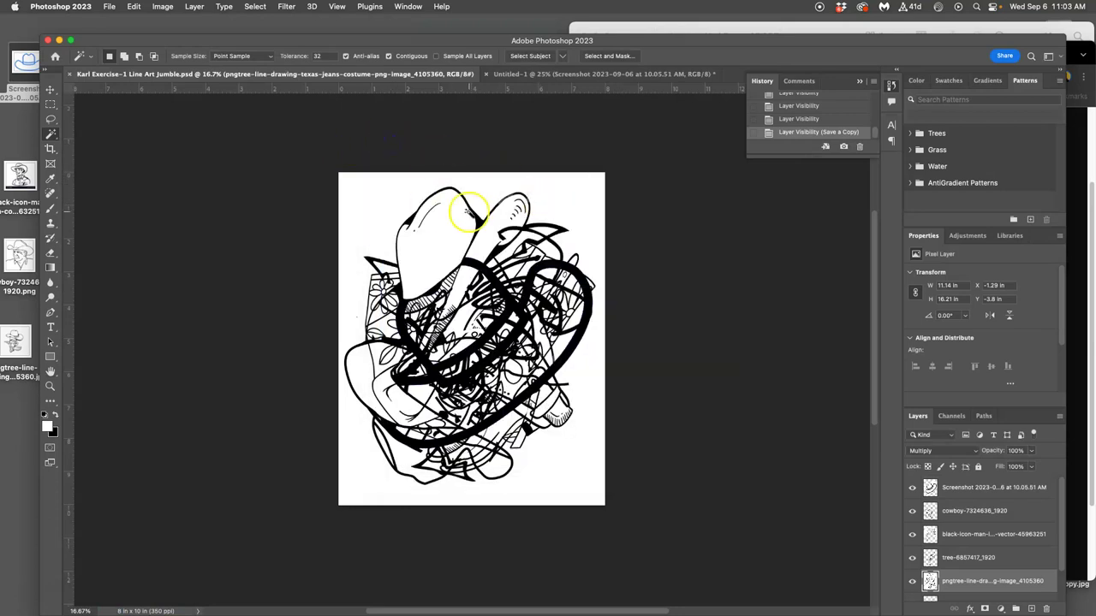
On the desktop, tag the PSD file Green and the JPEG copy Orange.
{"action": "key", "text": "F11"}
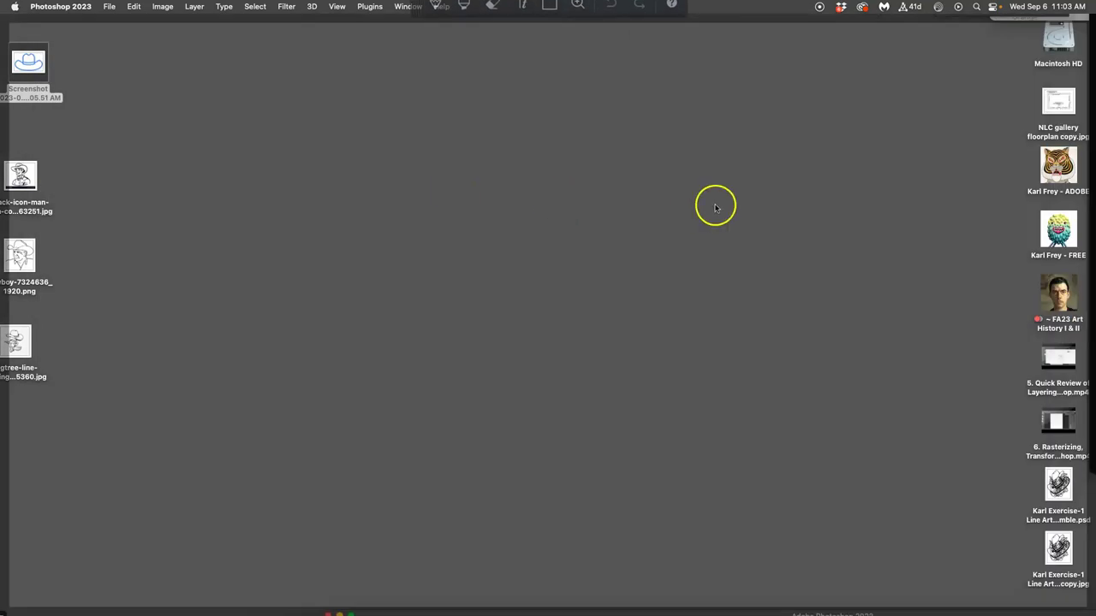
{"action": "right_click", "coordinate": [1058, 492]}
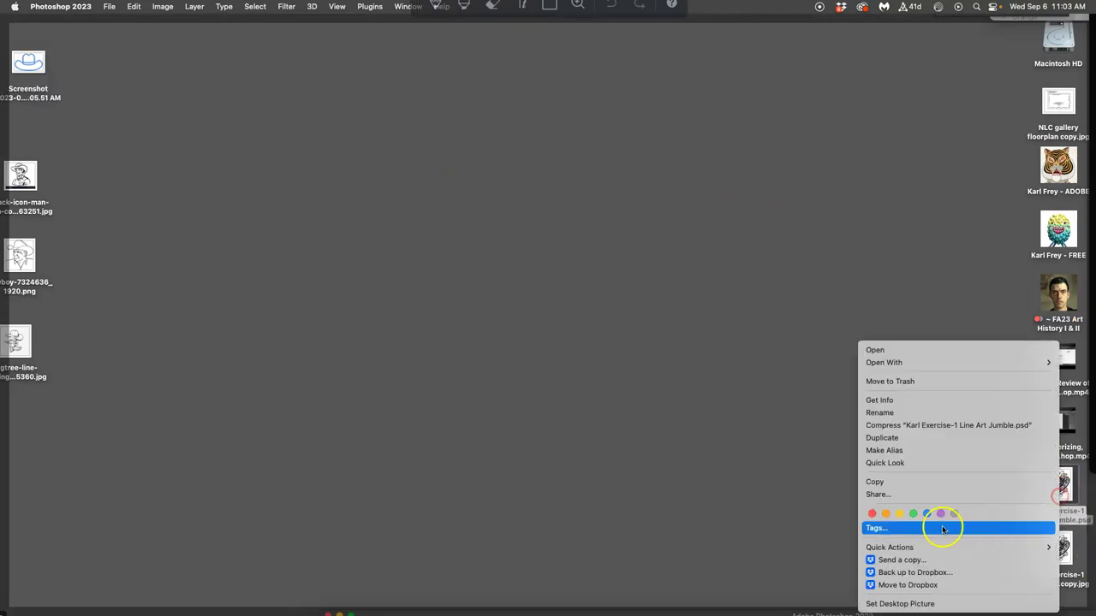
{"action": "left_click", "coordinate": [909, 514]}
{"action": "right_click", "coordinate": [1058, 549]}
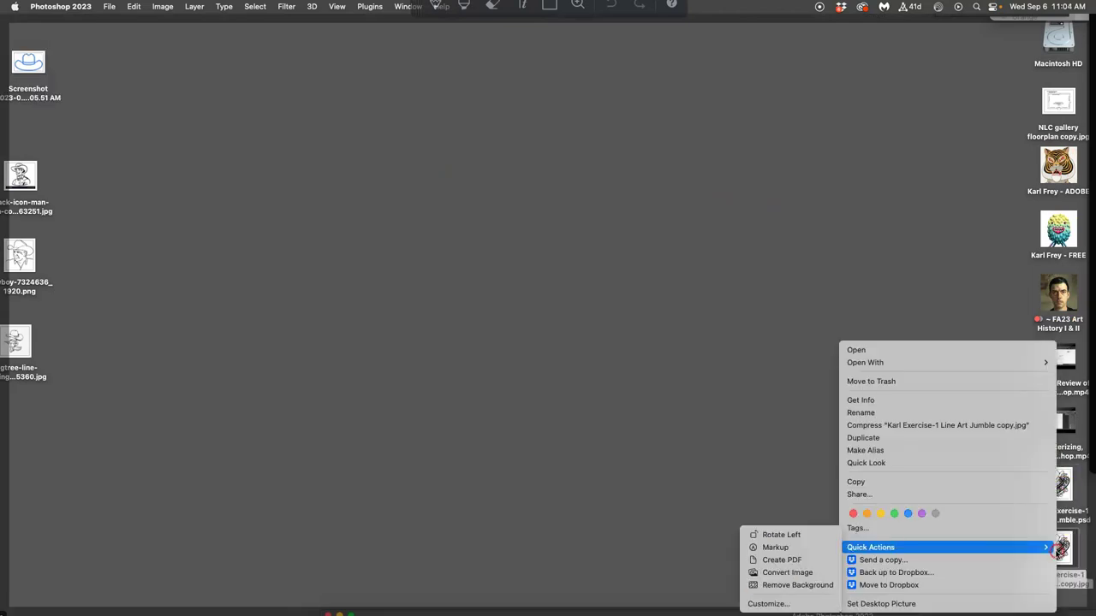
{"action": "left_click", "coordinate": [867, 514]}
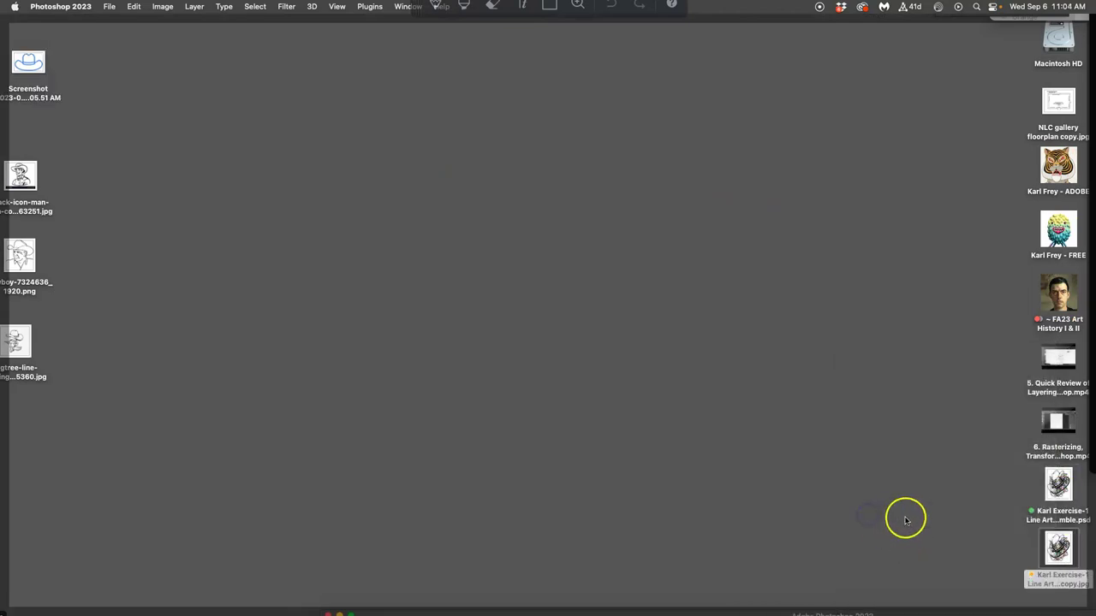
Check Get Info for the PSD file and the JPEG copy, then close the info windows.
{"action": "right_click", "coordinate": [1058, 486]}
{"action": "left_click", "coordinate": [888, 401]}
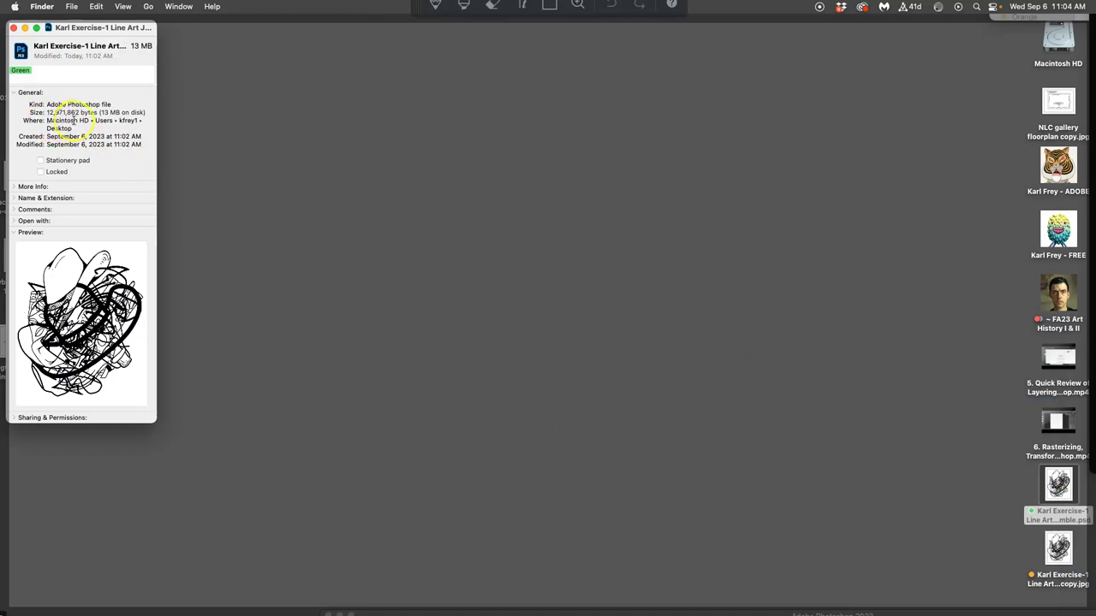
{"action": "left_click", "coordinate": [465, 223]}
{"action": "right_click", "coordinate": [1064, 547]}
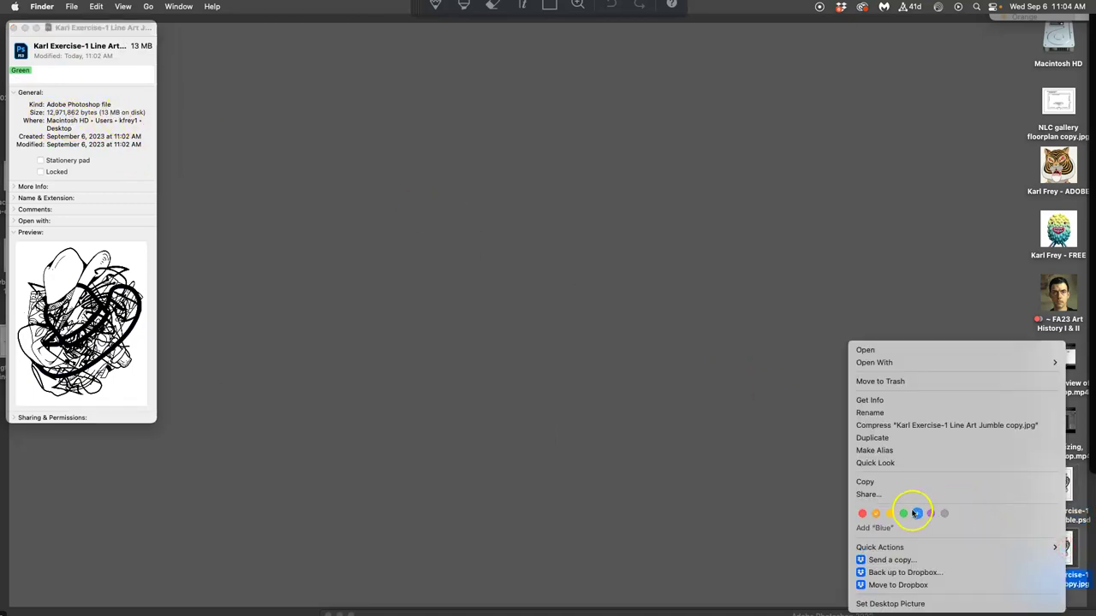
{"action": "left_click", "coordinate": [869, 402]}
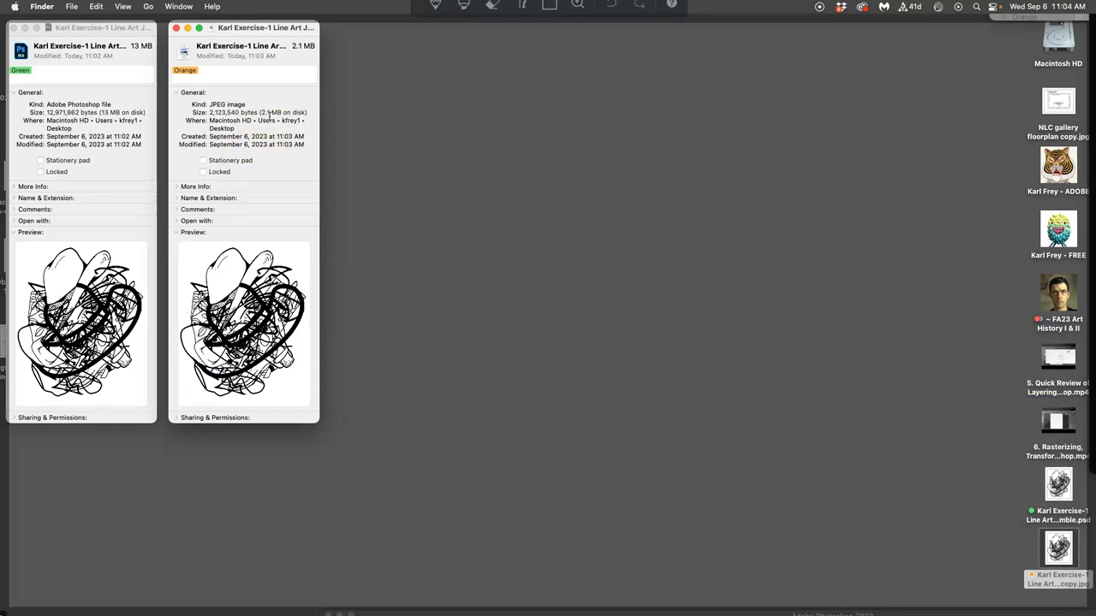
{"action": "left_click", "coordinate": [175, 28]}
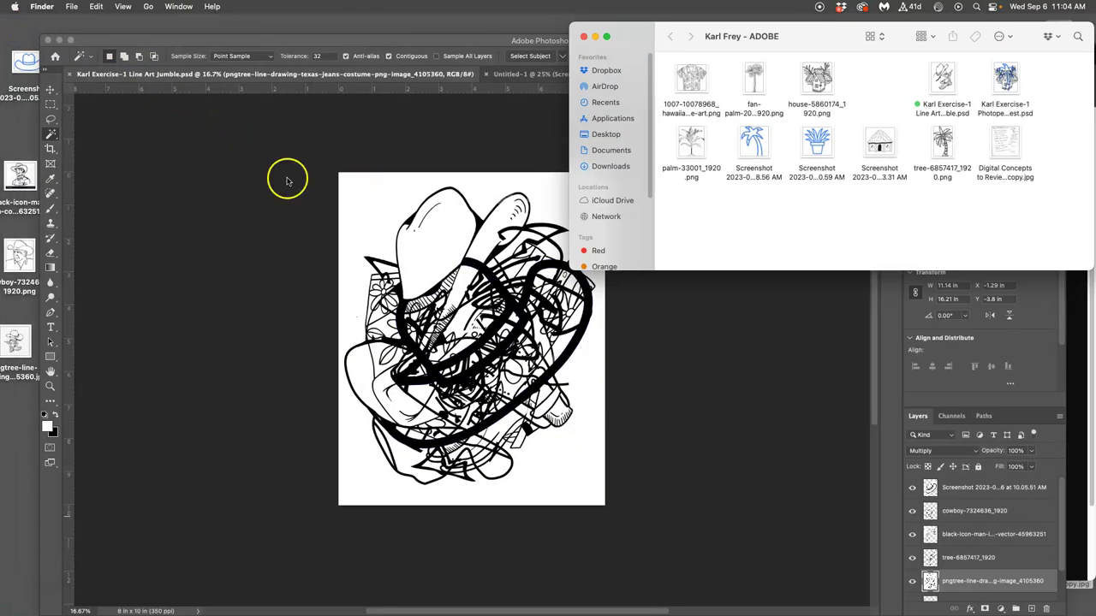
Switch to Chrome and scroll to the reply area of the Exercise #1 discussion page.
{"action": "left_click", "coordinate": [314, 149]}
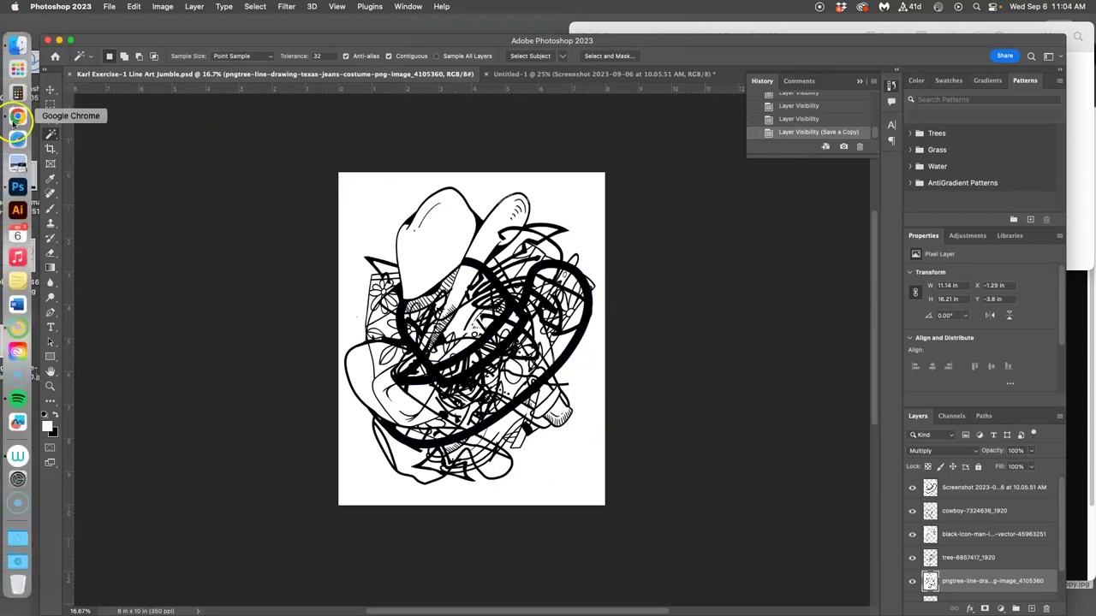
{"action": "left_click", "coordinate": [17, 111]}
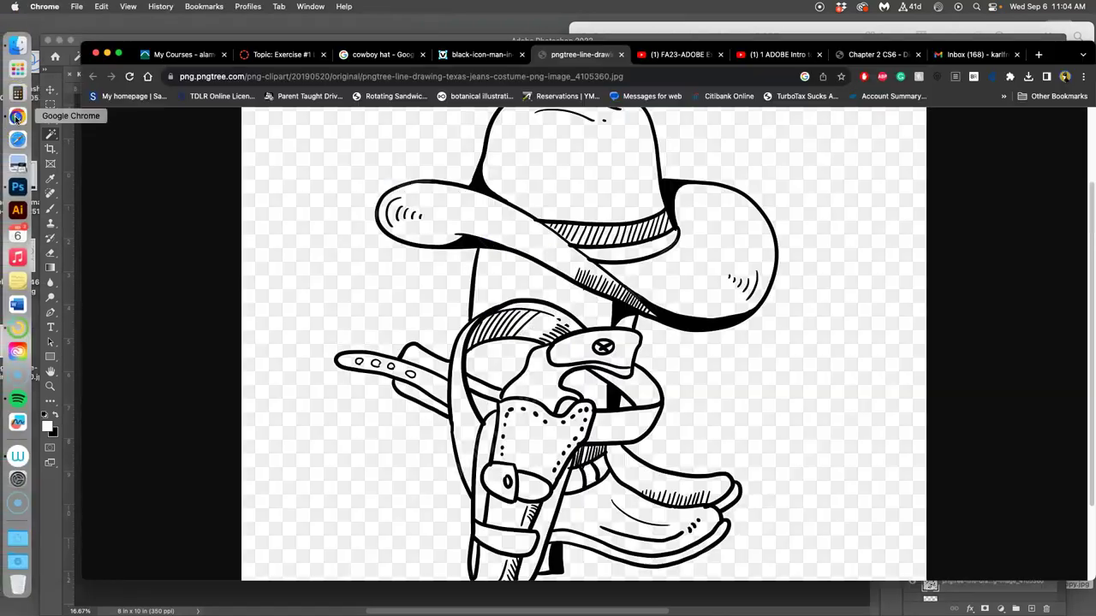
{"action": "left_click", "coordinate": [289, 54]}
{"action": "scroll", "coordinate": [615, 241], "scroll_direction": "down", "scroll_amount": 20}
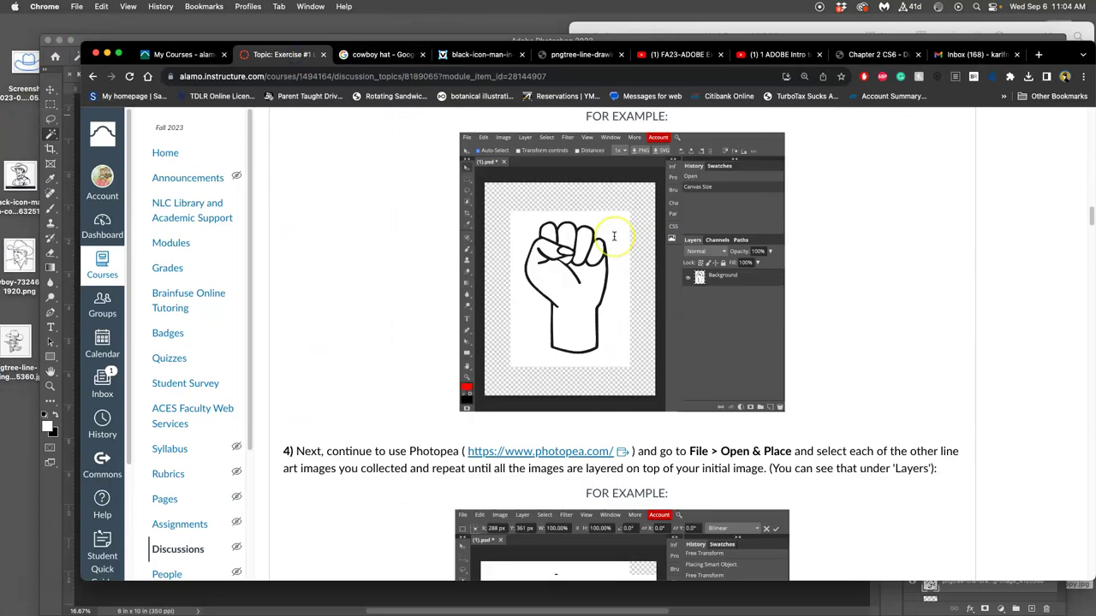
{"action": "scroll", "coordinate": [615, 241], "scroll_direction": "down", "scroll_amount": 20}
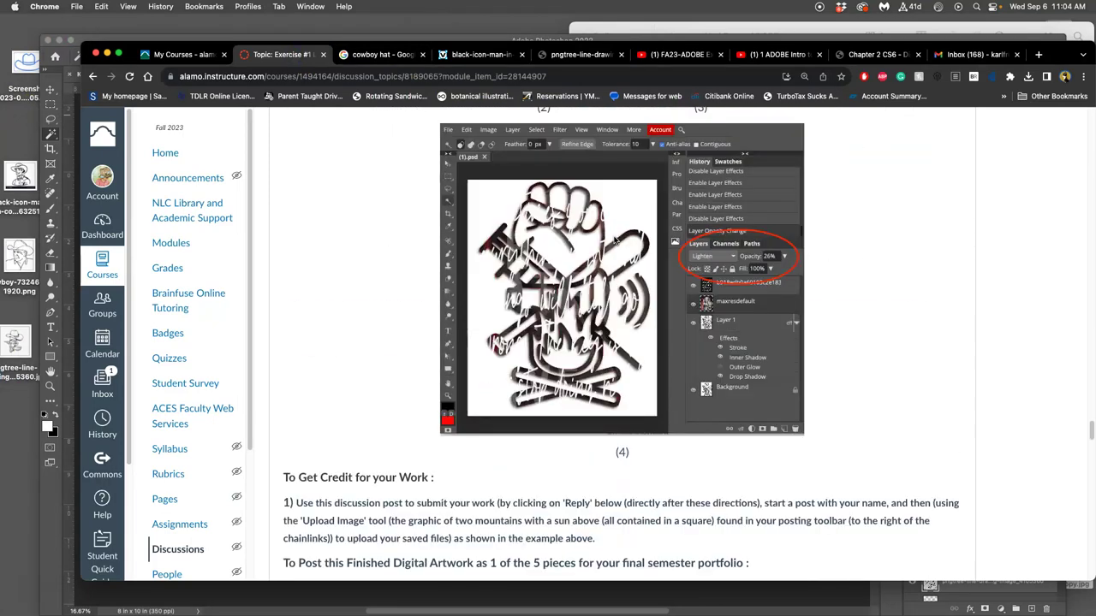
{"action": "scroll", "coordinate": [613, 242], "scroll_direction": "up", "scroll_amount": 3}
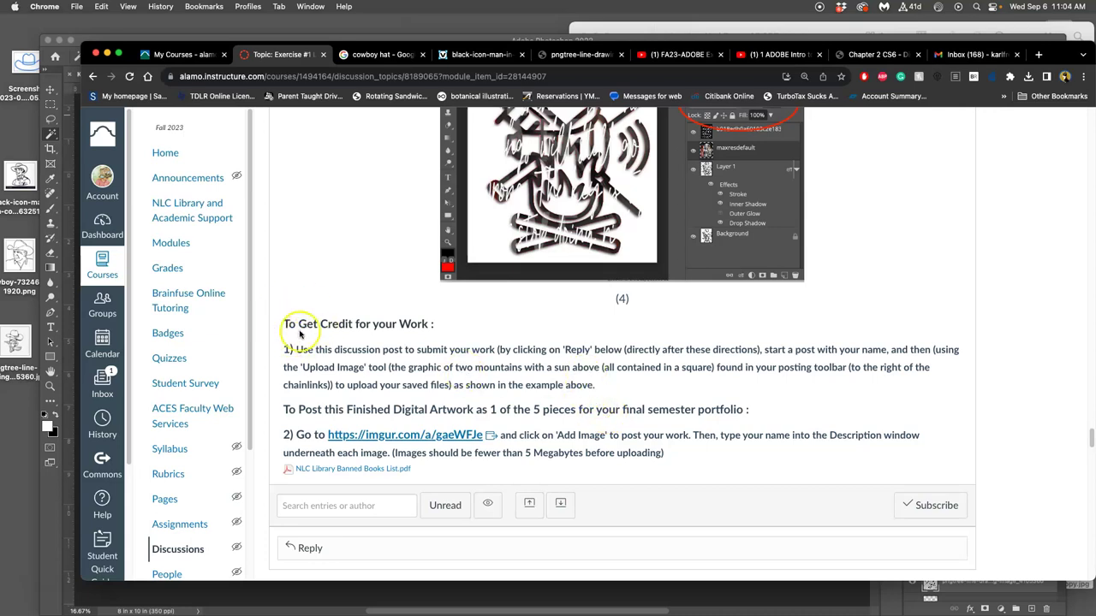
{"action": "scroll", "coordinate": [377, 359], "scroll_direction": "down", "scroll_amount": 5}
Start a reply with the student's full name on its first line and bring up image-insert choices.
{"action": "left_click", "coordinate": [306, 302]}
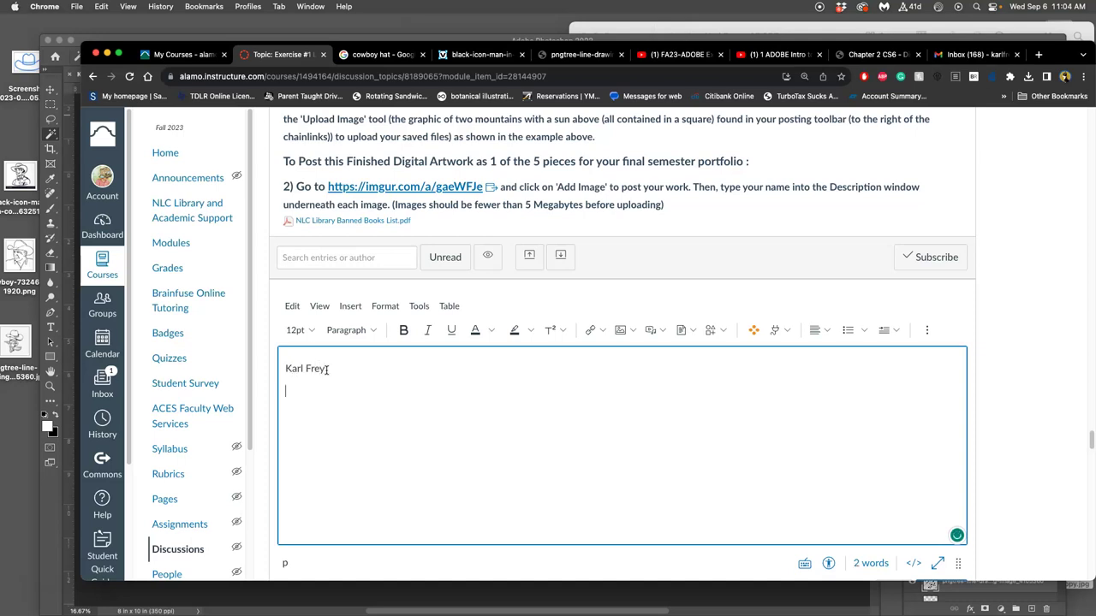
{"action": "key", "text": "Return"}
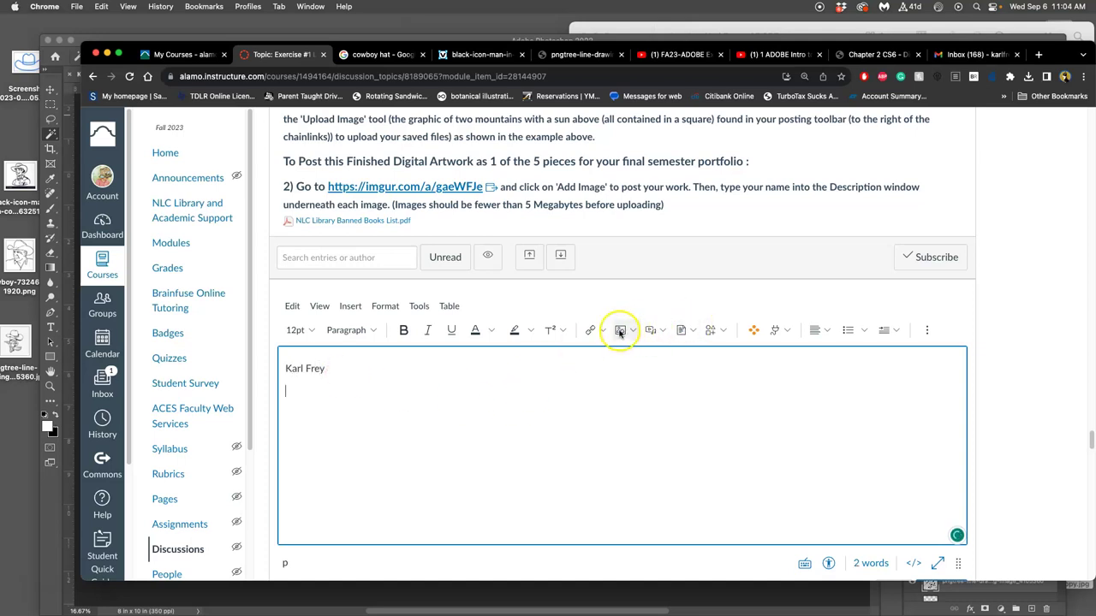
{"action": "left_click", "coordinate": [622, 332]}
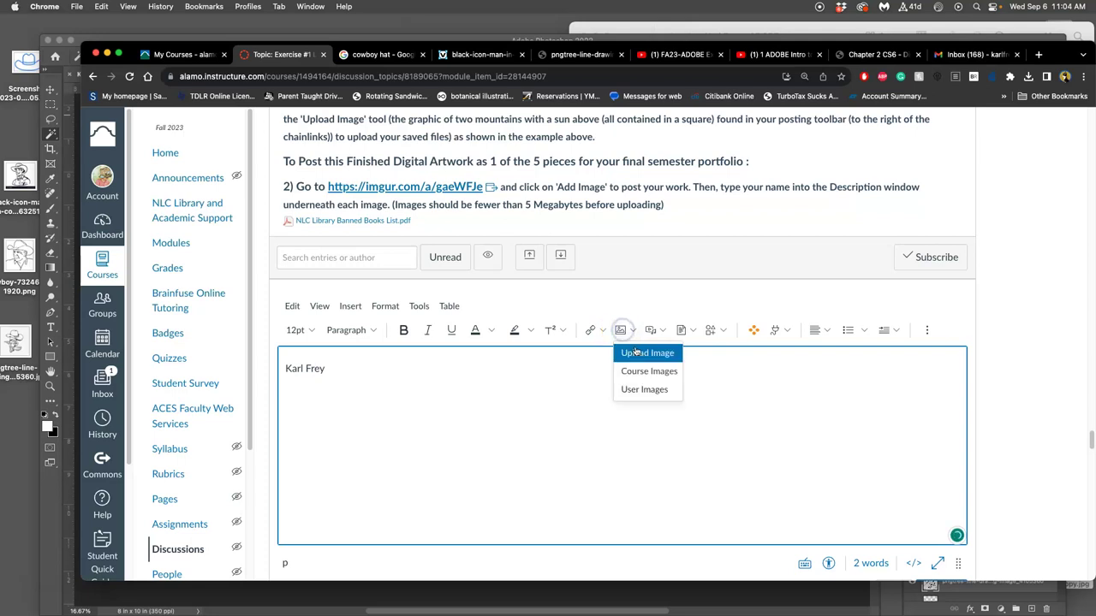
Upload 'Exercise-1 Line Art Jumble copy.jpg' from the desktop into the reply.
{"action": "left_click", "coordinate": [637, 355]}
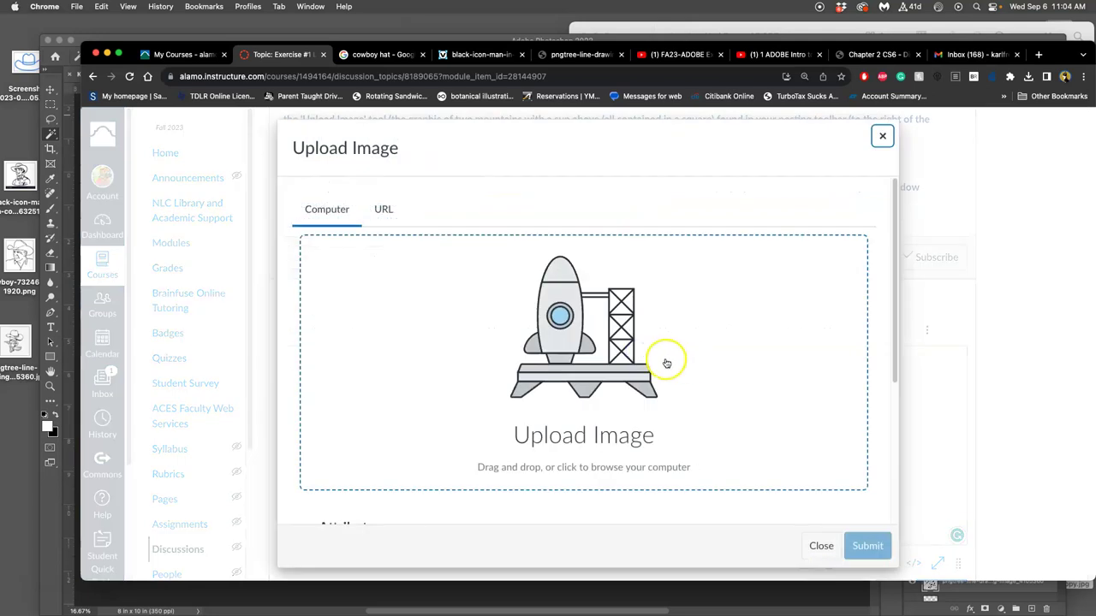
{"action": "key", "text": "F11"}
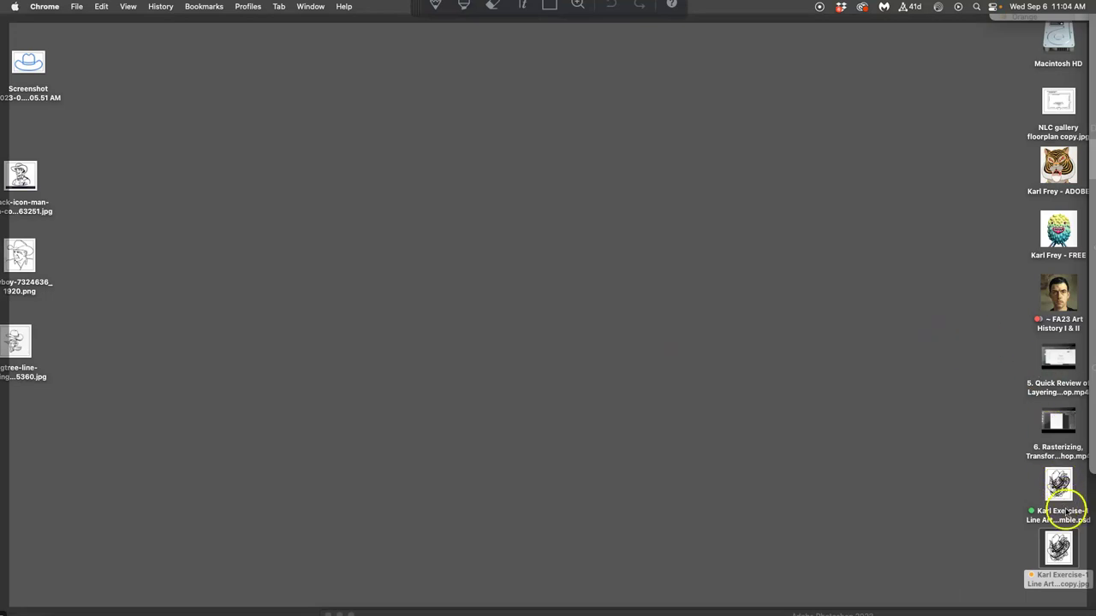
{"action": "left_click_drag", "start_coordinate": [1068, 546], "coordinate": [502, 367]}
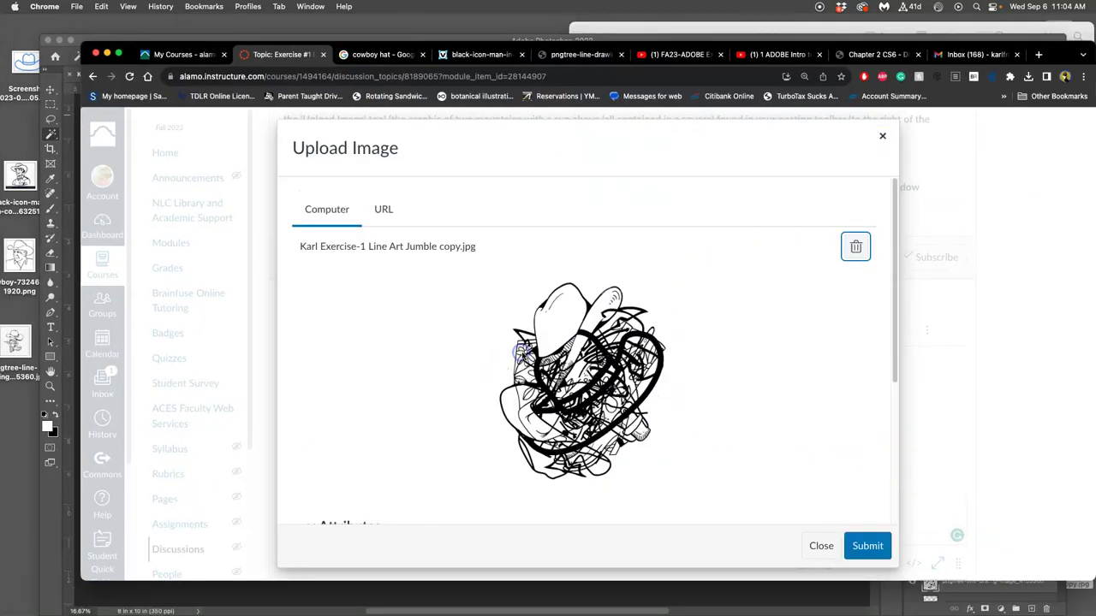
{"action": "left_click", "coordinate": [868, 544]}
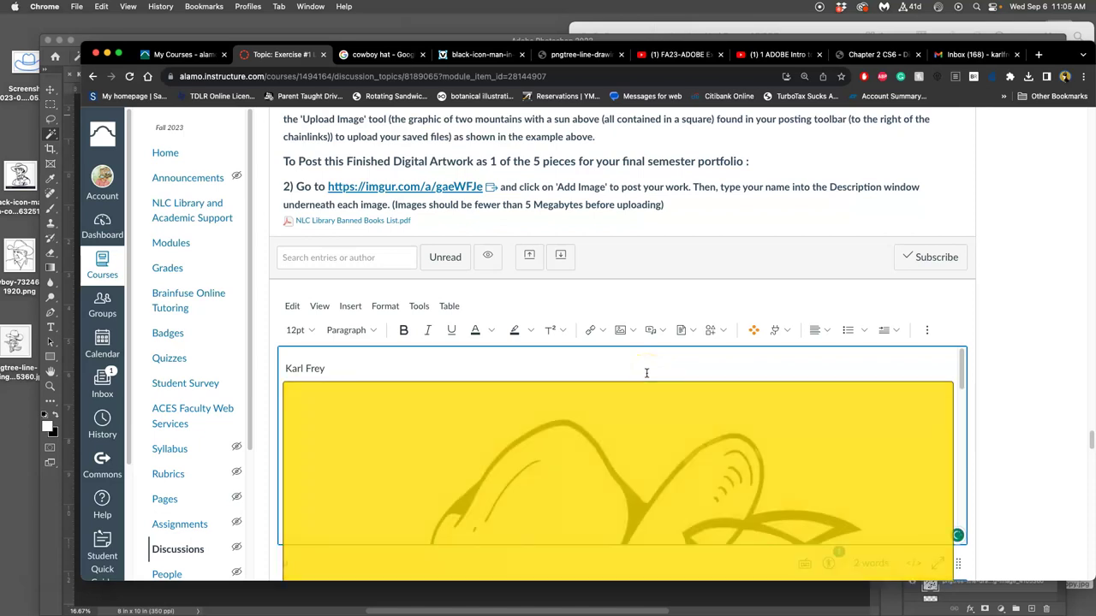
Resize the inserted line-art image down to 375 x 469.
{"action": "left_click", "coordinate": [656, 415]}
{"action": "left_click_drag", "start_coordinate": [950, 385], "coordinate": [548, 477]}
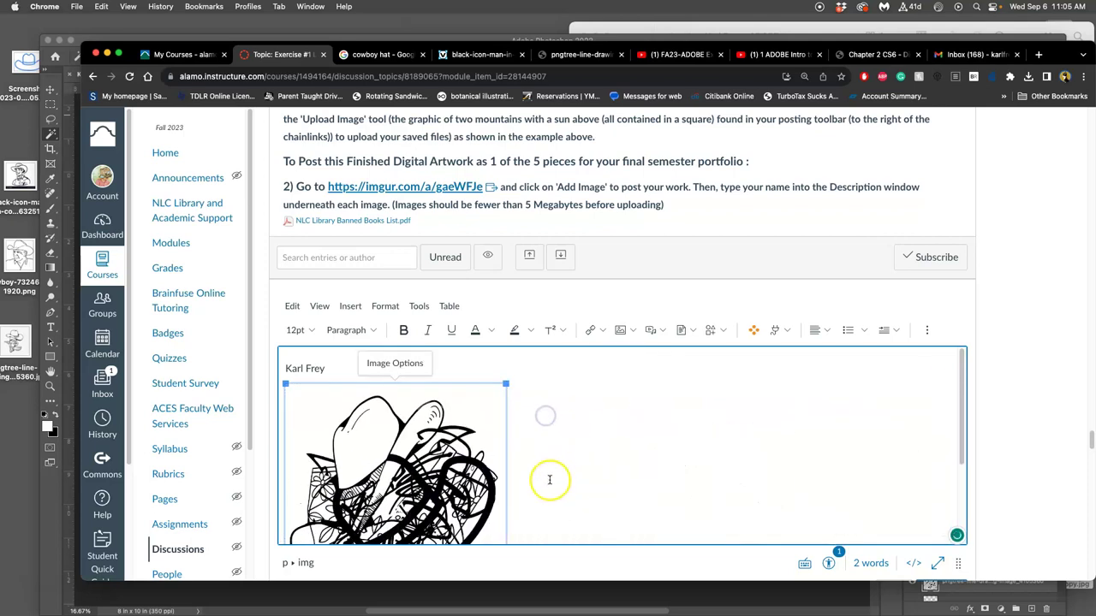
{"action": "scroll", "coordinate": [428, 511], "scroll_direction": "down", "scroll_amount": 5}
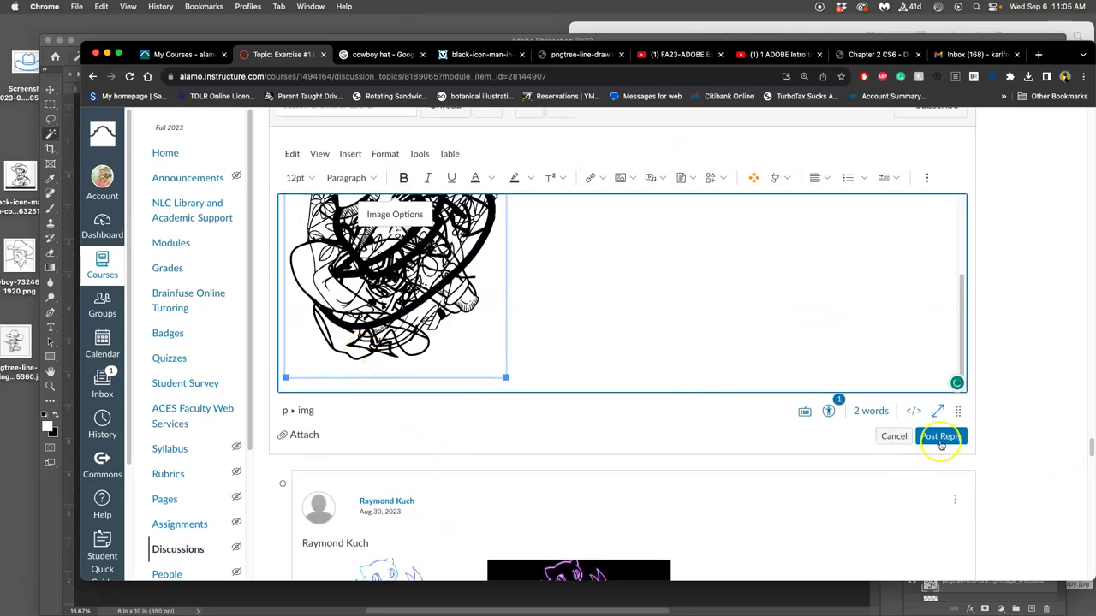
Post the reply, then edit it to caption the image 'Initial Black Line Art Jumble'.
{"action": "left_click", "coordinate": [940, 440]}
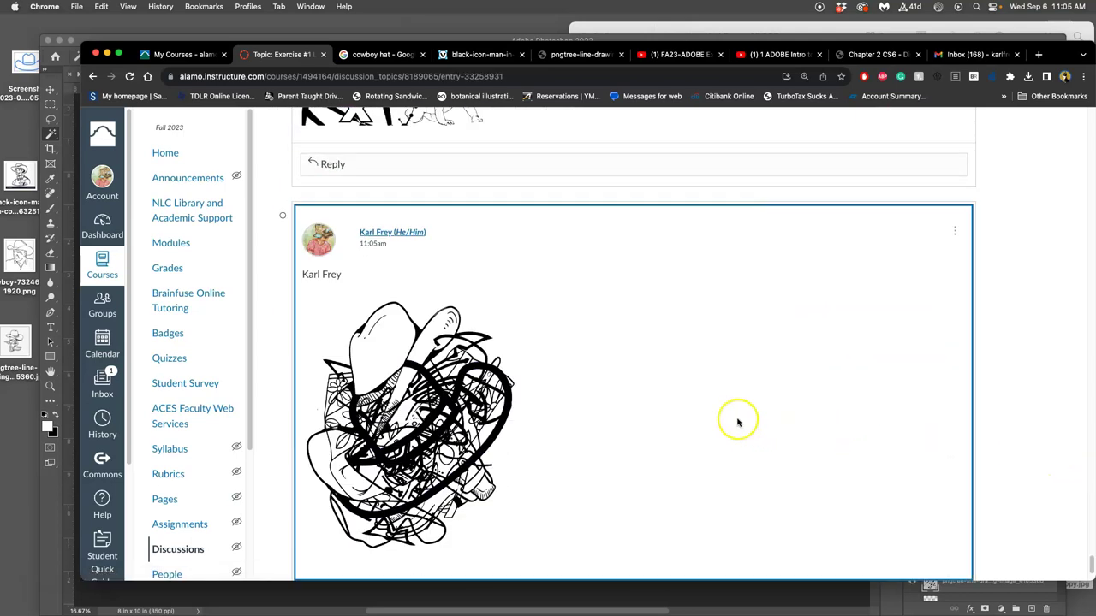
{"action": "left_click", "coordinate": [955, 232]}
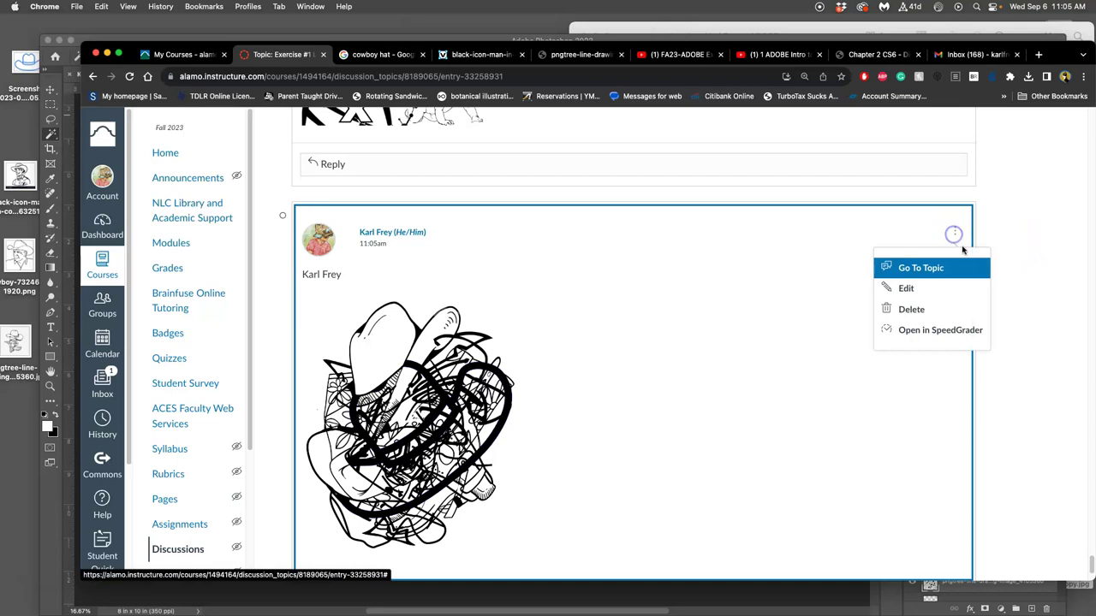
{"action": "left_click", "coordinate": [925, 291]}
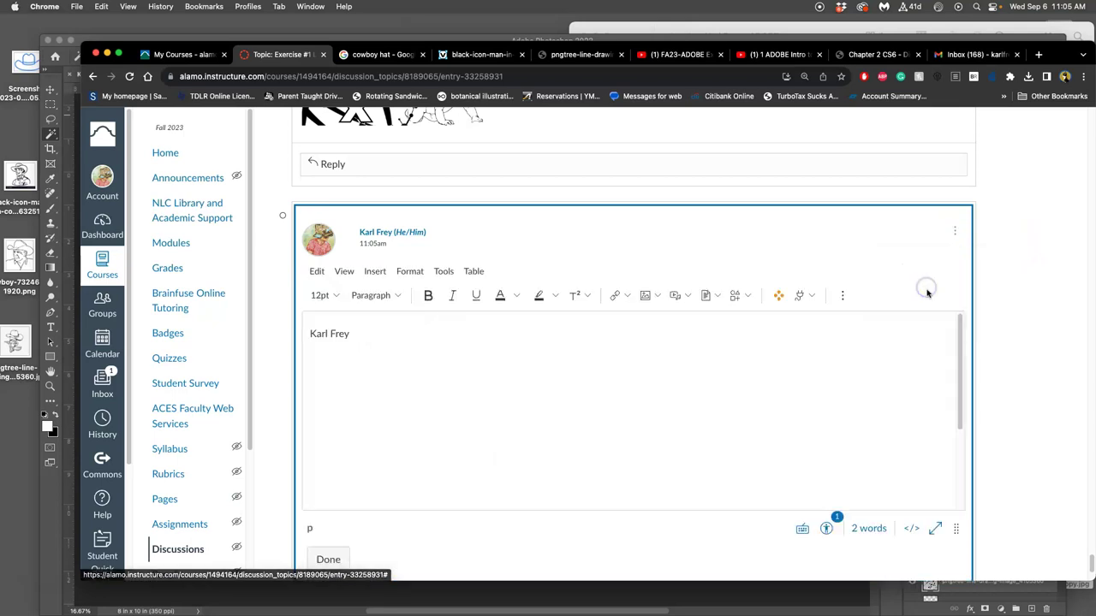
{"action": "left_click", "coordinate": [548, 396]}
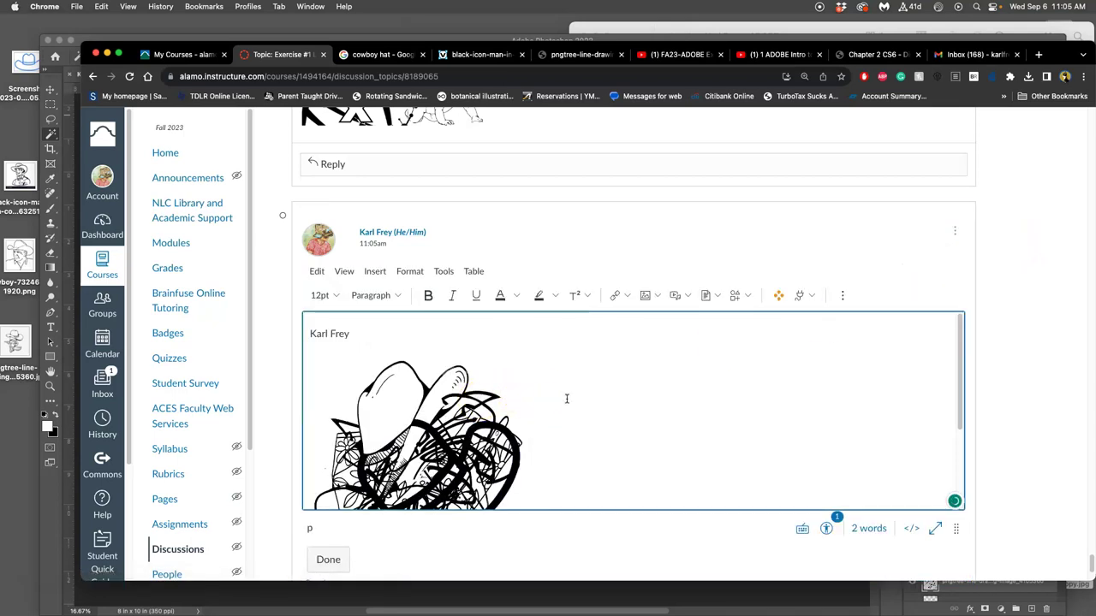
{"action": "key", "text": "Return"}
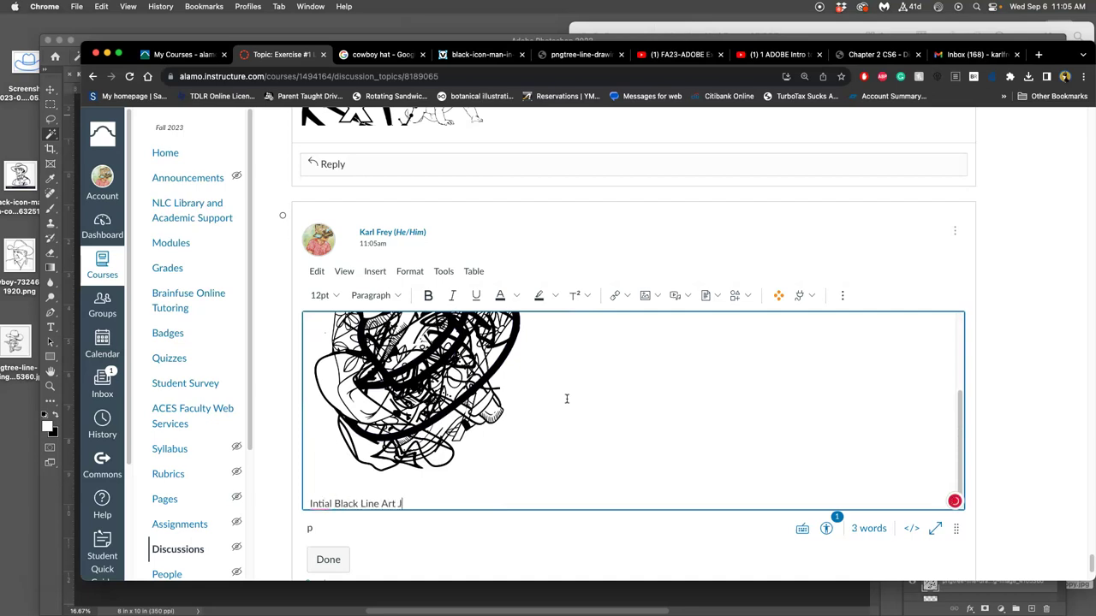
{"action": "left_click", "coordinate": [322, 504]}
{"action": "left_click", "coordinate": [324, 406]}
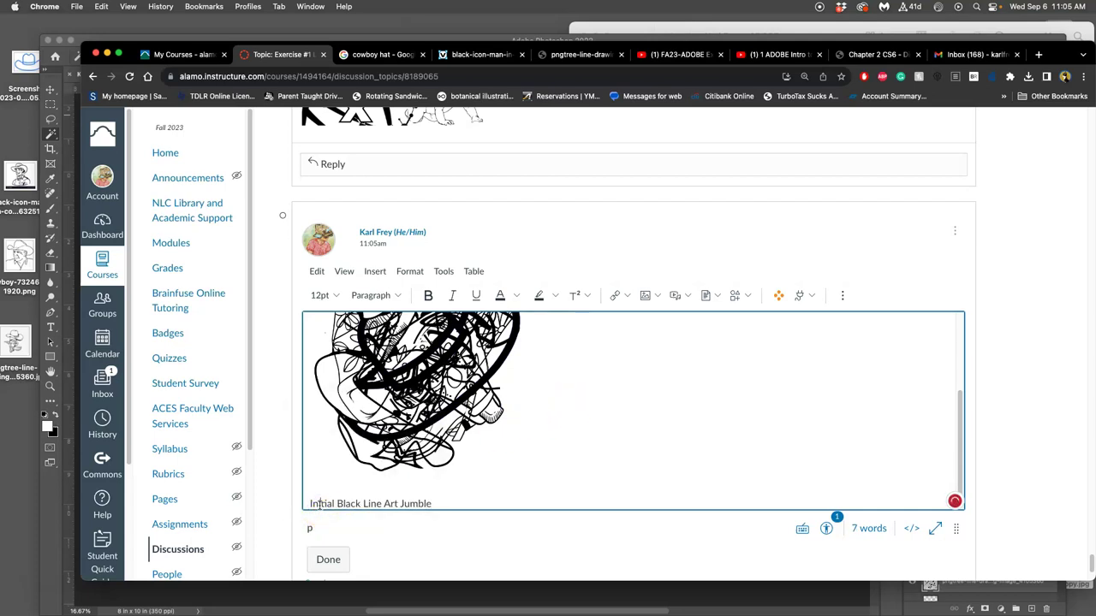
{"action": "left_click", "coordinate": [328, 559]}
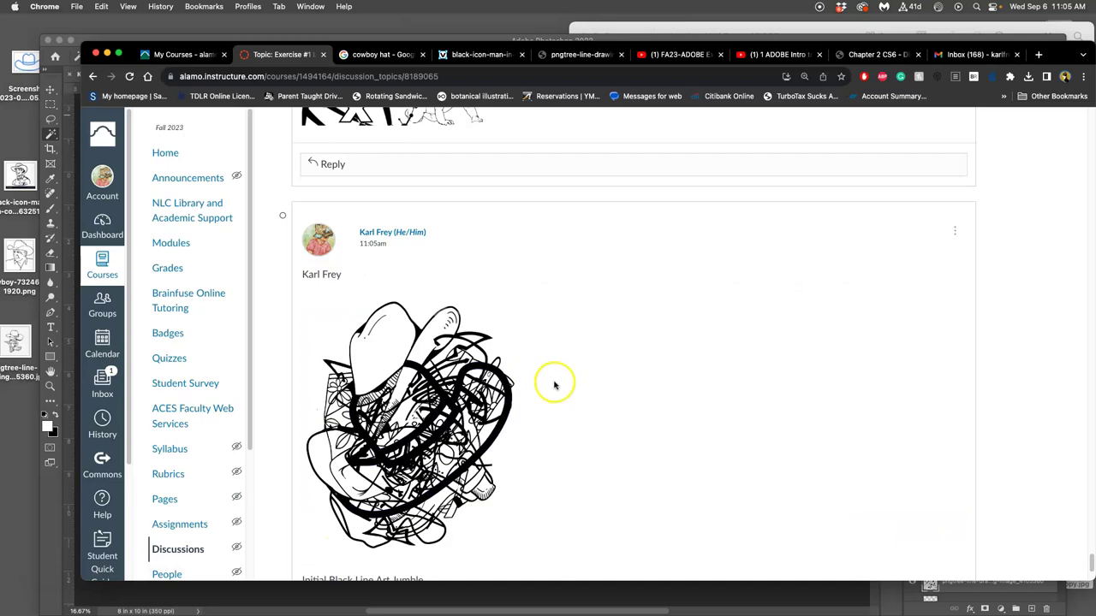
{"action": "scroll", "coordinate": [594, 382], "scroll_direction": "down", "scroll_amount": 3}
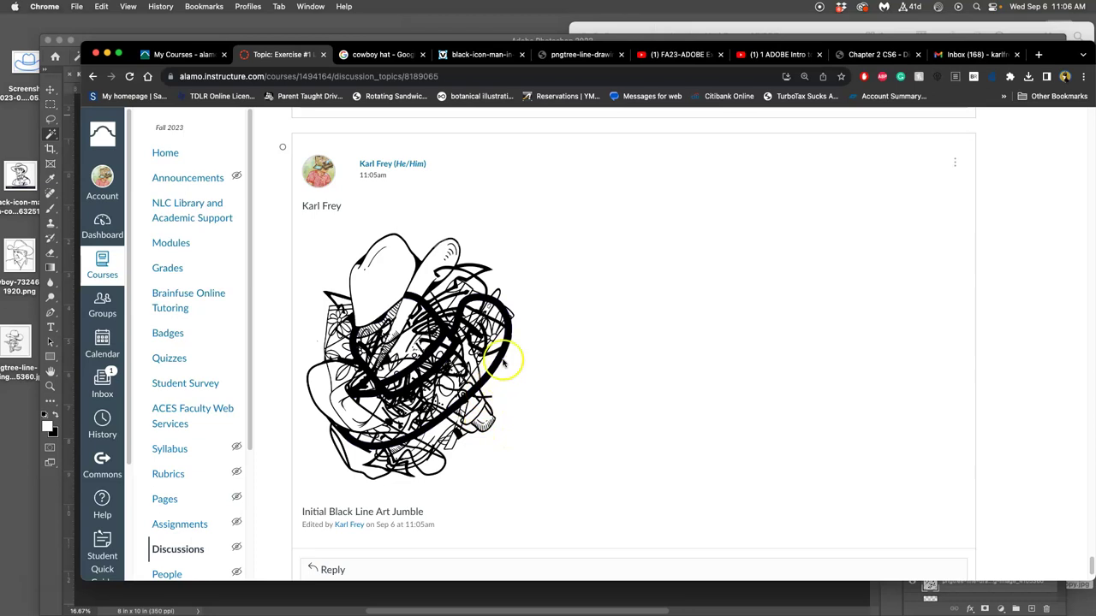
{"action": "scroll", "coordinate": [501, 365], "scroll_direction": "down", "scroll_amount": 2}
{"action": "scroll", "coordinate": [502, 365], "scroll_direction": "up", "scroll_amount": 4}
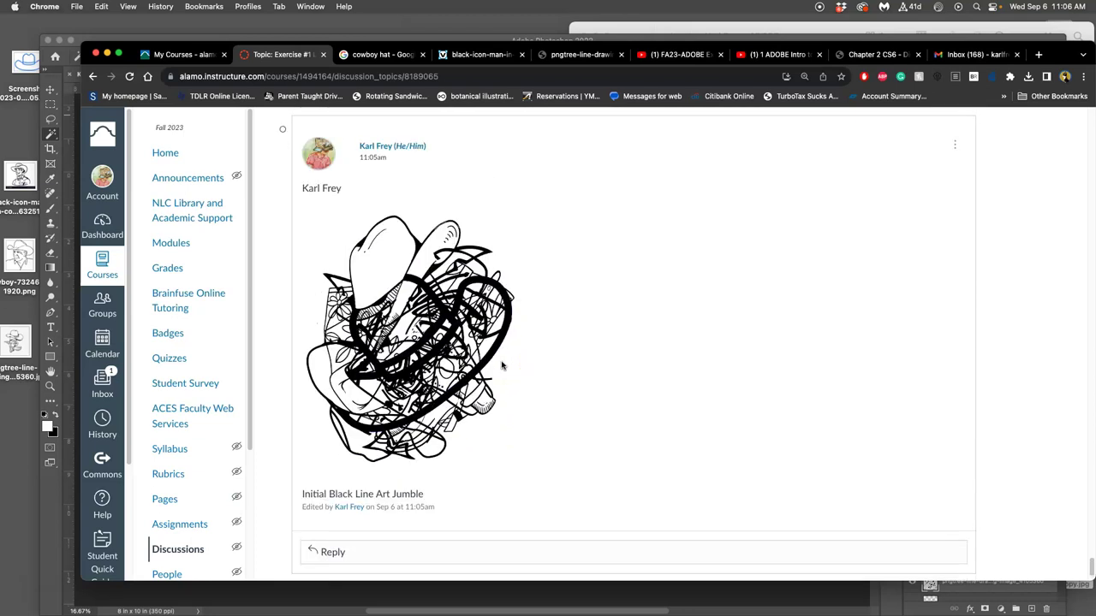
{"action": "scroll", "coordinate": [500, 366], "scroll_direction": "down", "scroll_amount": 1}
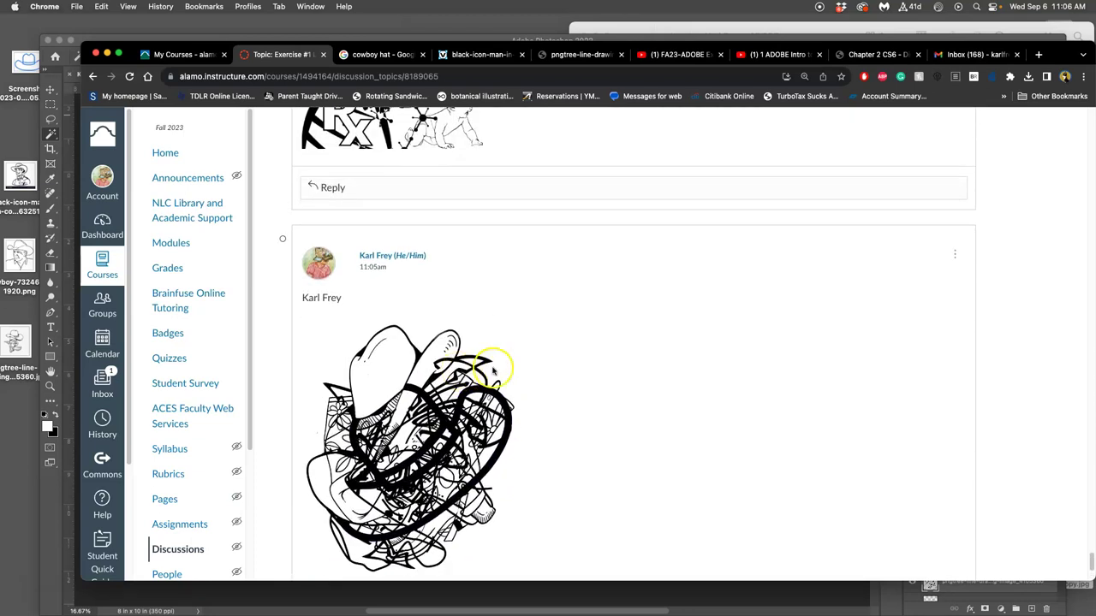
{"action": "scroll", "coordinate": [505, 366], "scroll_direction": "up", "scroll_amount": 10}
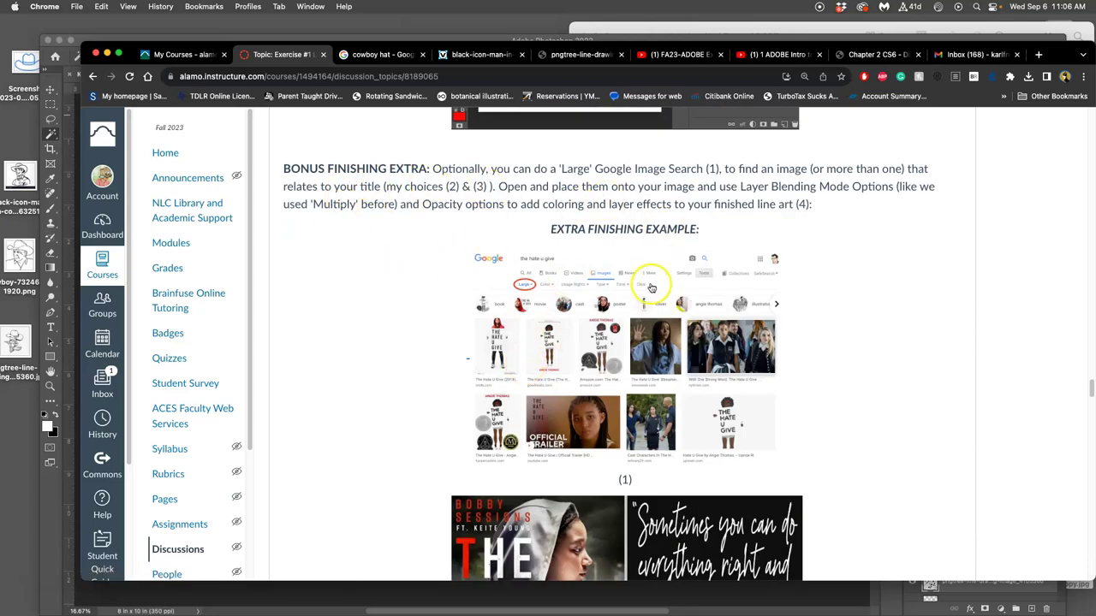
{"action": "scroll", "coordinate": [649, 285], "scroll_direction": "down", "scroll_amount": 4}
{"action": "scroll", "coordinate": [727, 326], "scroll_direction": "down", "scroll_amount": 2}
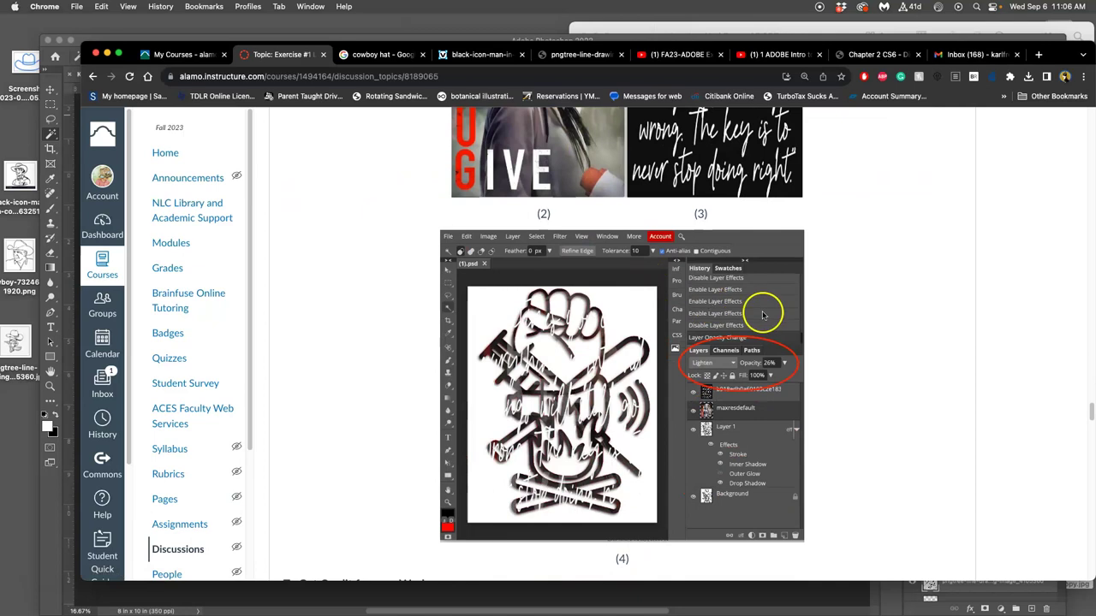
{"action": "scroll", "coordinate": [698, 355], "scroll_direction": "up", "scroll_amount": 5}
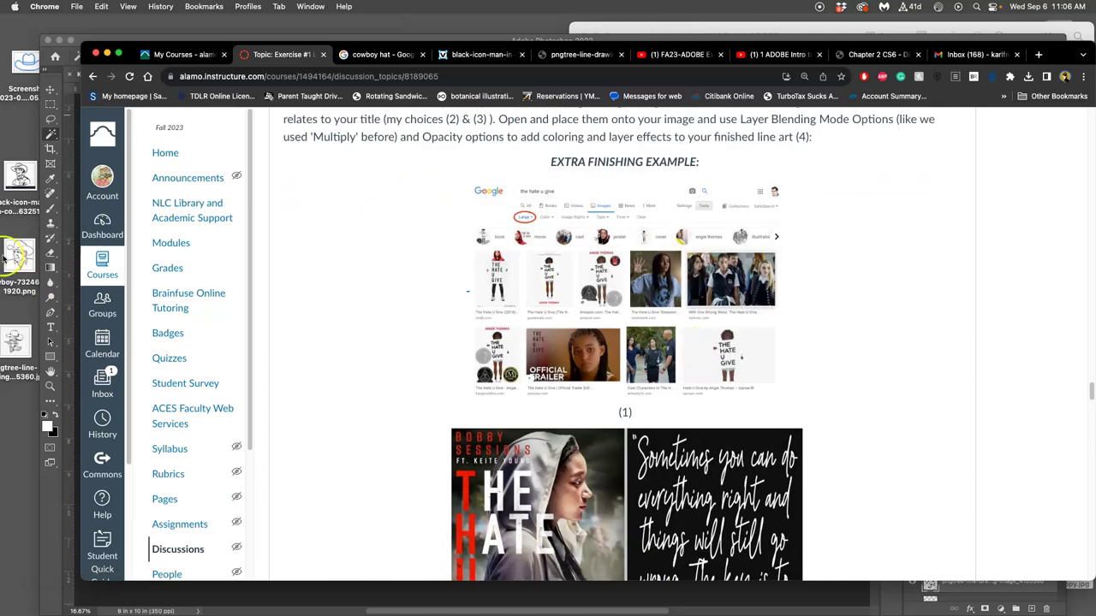
With the top Screenshot layer selected, Option-Merge Visible to stamp all visible art into Layer 1.
{"action": "left_click", "coordinate": [69, 180]}
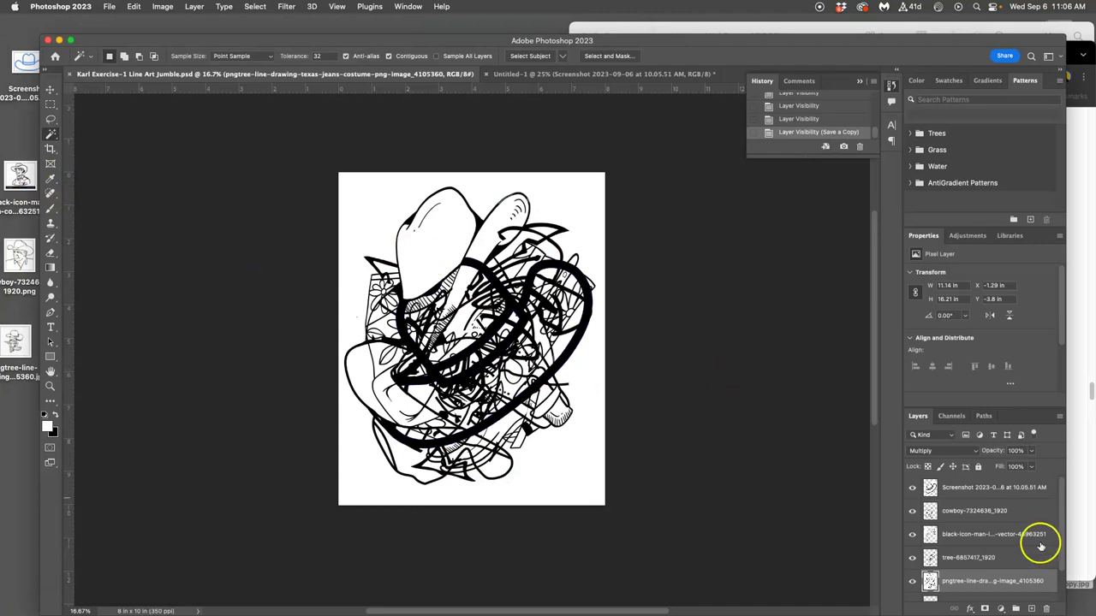
{"action": "scroll", "coordinate": [966, 538], "scroll_direction": "down", "scroll_amount": 2}
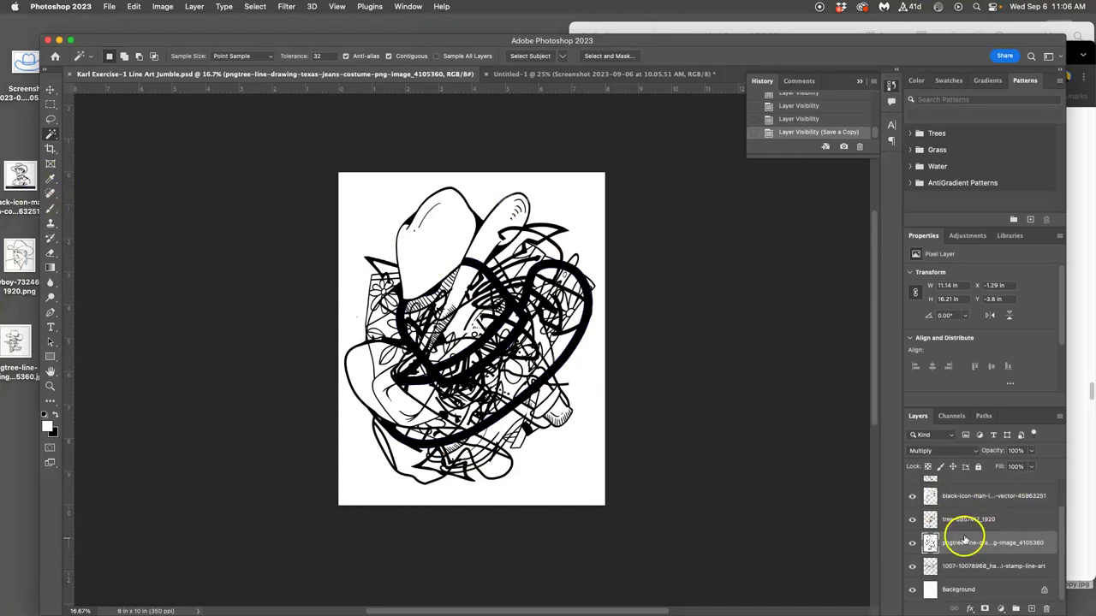
{"action": "scroll", "coordinate": [970, 548], "scroll_direction": "up", "scroll_amount": 2}
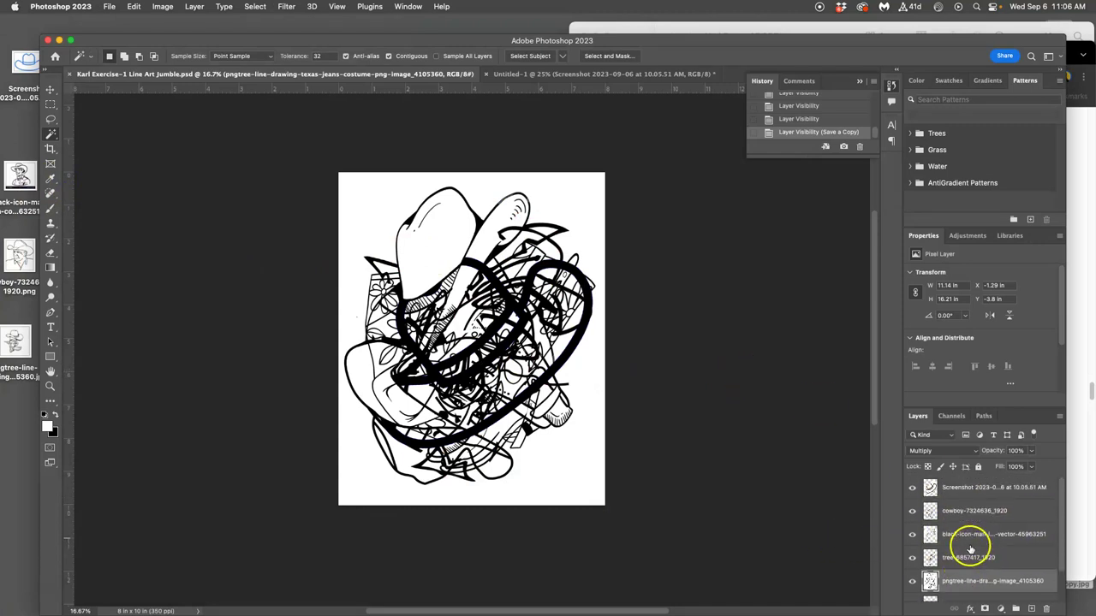
{"action": "left_click", "coordinate": [966, 489]}
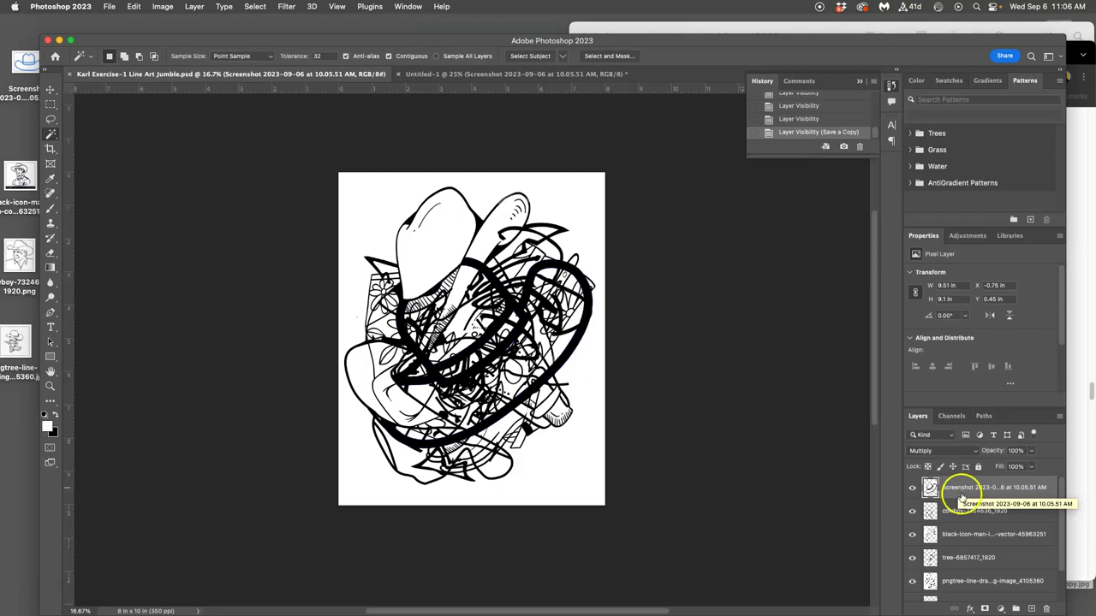
{"action": "left_click", "coordinate": [195, 7]}
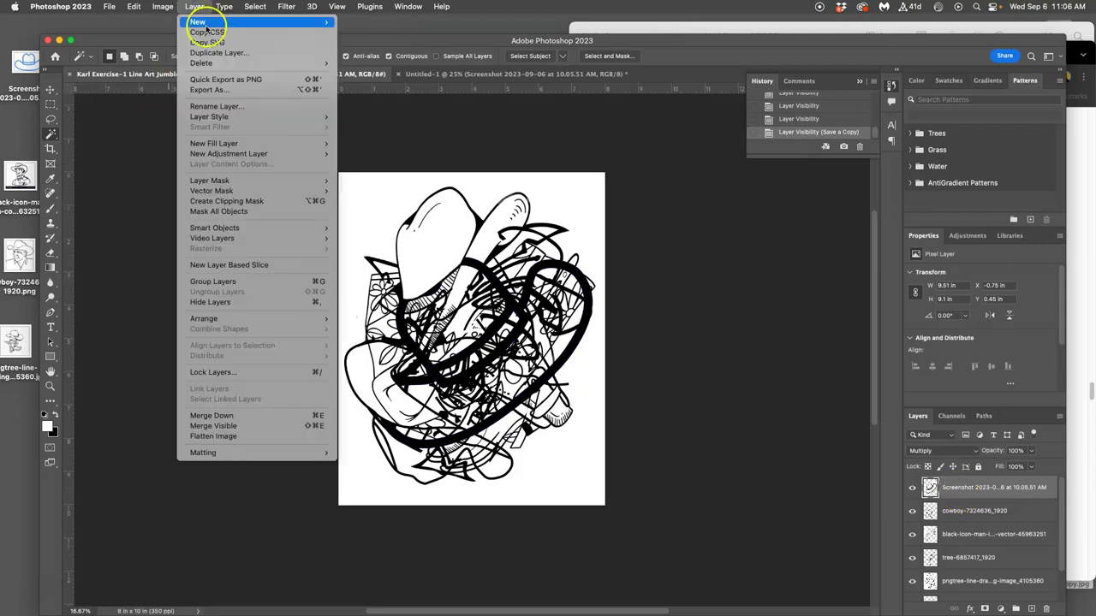
{"action": "left_click", "coordinate": [204, 426], "text": "alt"}
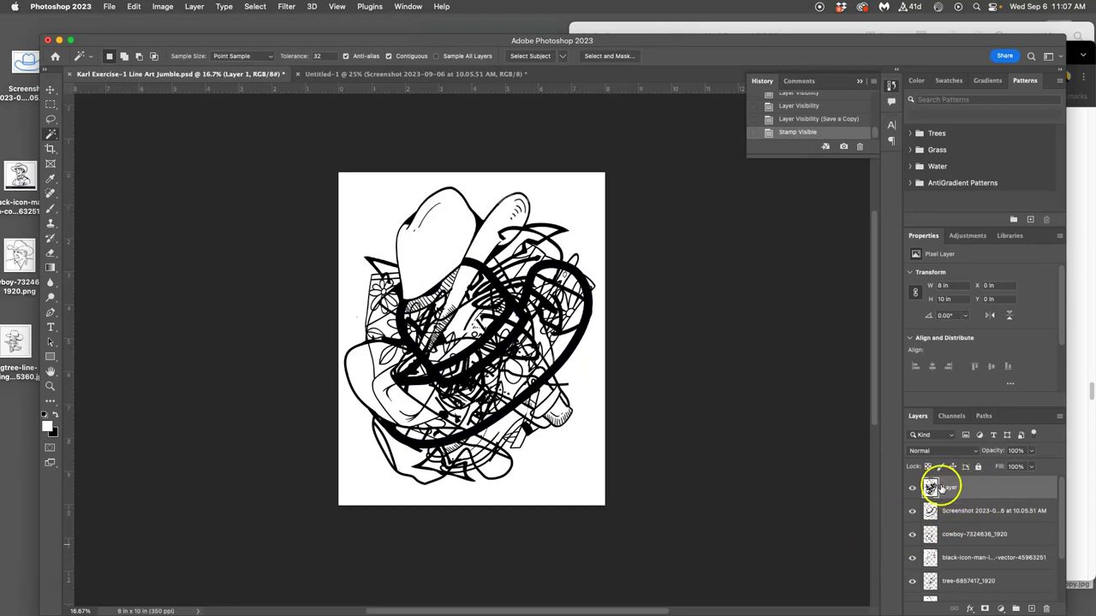
Hide the Screenshot, cowboy, black-icon, tree and pngtree layers beneath Layer 1.
{"action": "left_click", "coordinate": [912, 511]}
{"action": "left_click", "coordinate": [912, 534]}
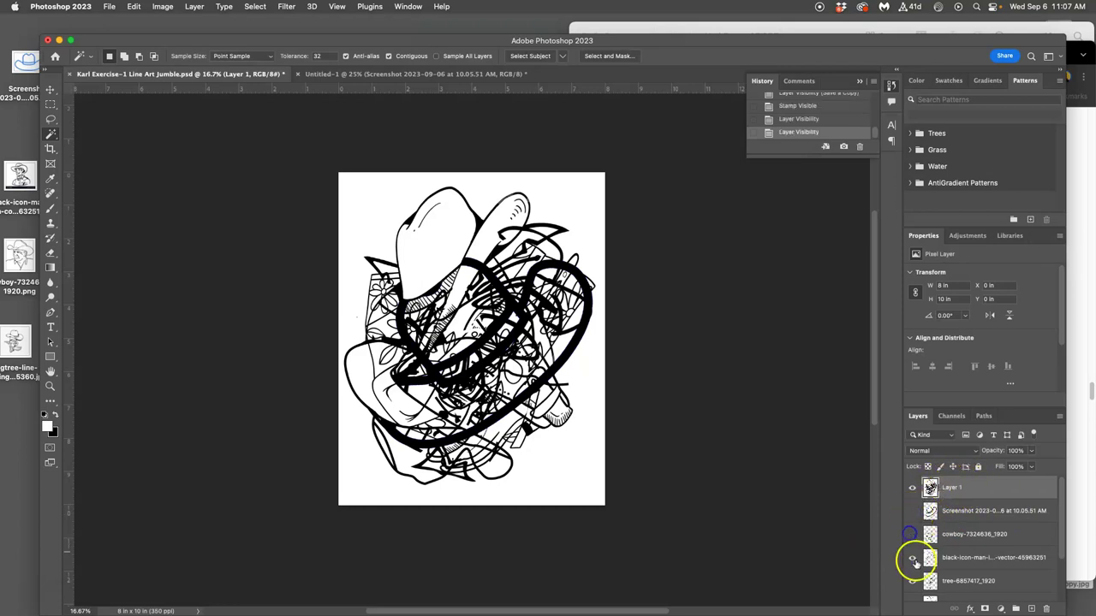
{"action": "left_click", "coordinate": [912, 558]}
{"action": "left_click", "coordinate": [912, 582]}
{"action": "scroll", "coordinate": [915, 569], "scroll_direction": "down", "scroll_amount": 2}
{"action": "left_click", "coordinate": [912, 544]}
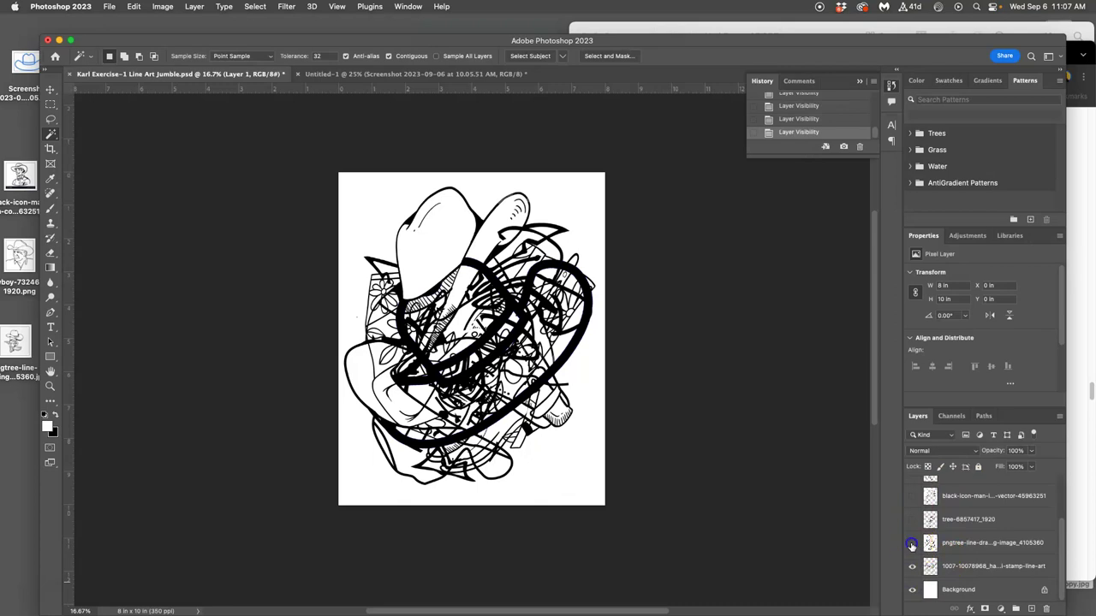
{"action": "scroll", "coordinate": [955, 561], "scroll_direction": "up", "scroll_amount": 3}
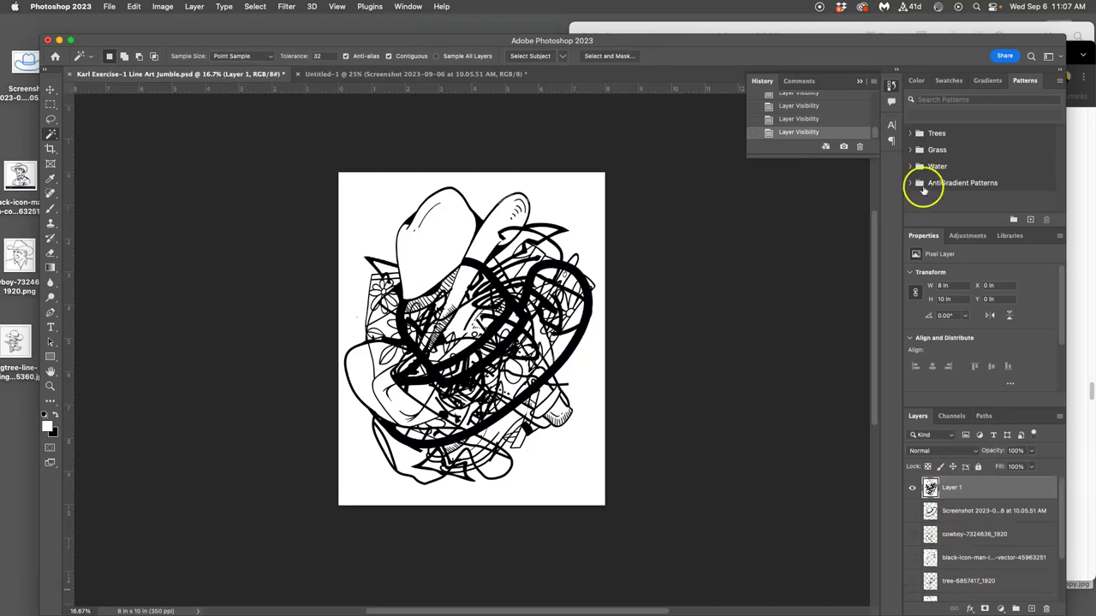
Step back through History to before the stamp, removing Layer 1 with all layers visible again.
{"action": "left_click", "coordinate": [801, 120]}
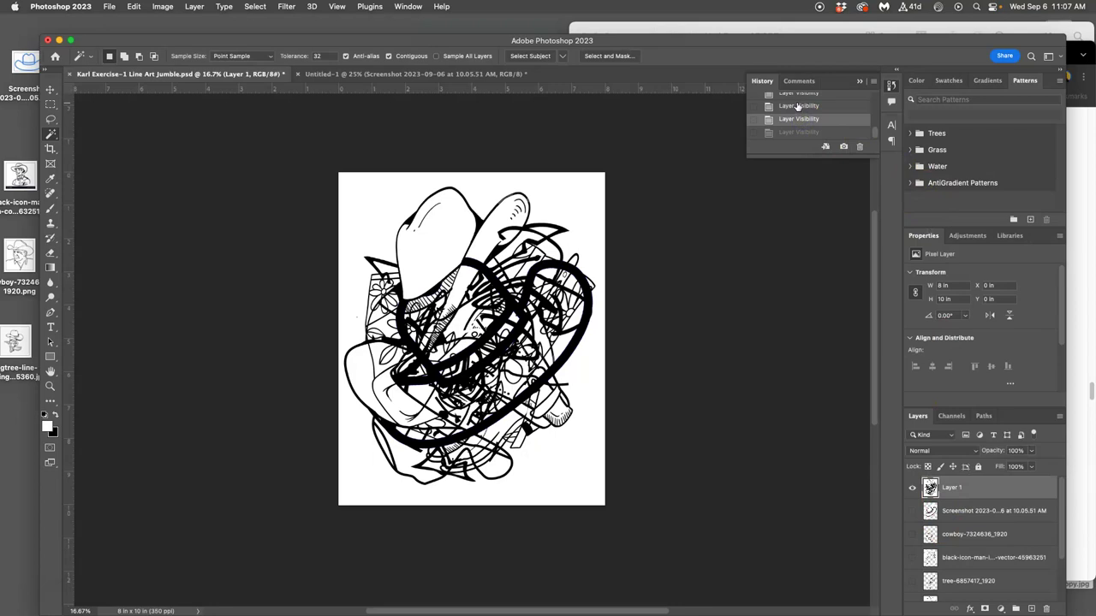
{"action": "scroll", "coordinate": [798, 106], "scroll_direction": "up", "scroll_amount": 2}
{"action": "scroll", "coordinate": [796, 118], "scroll_direction": "up", "scroll_amount": 2}
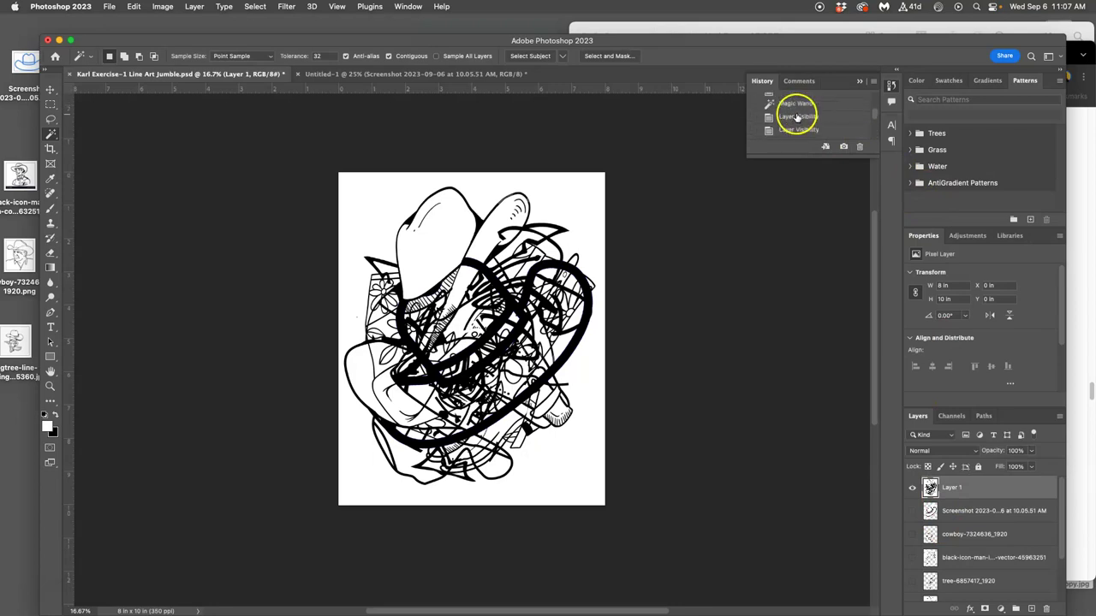
{"action": "scroll", "coordinate": [796, 117], "scroll_direction": "down", "scroll_amount": 1}
{"action": "left_click", "coordinate": [797, 115]}
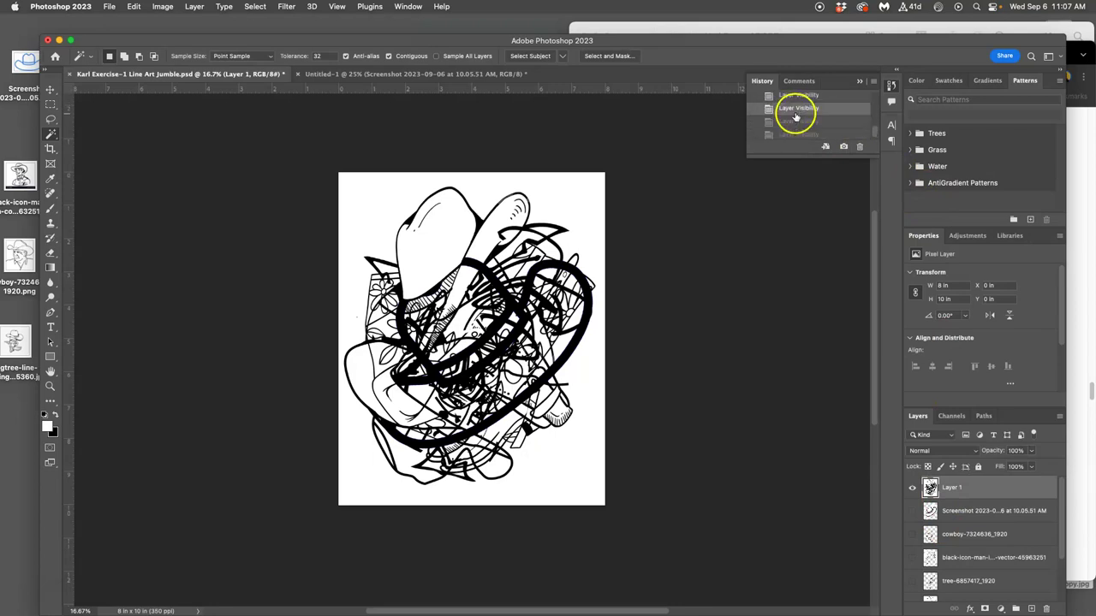
{"action": "left_click", "coordinate": [796, 118]}
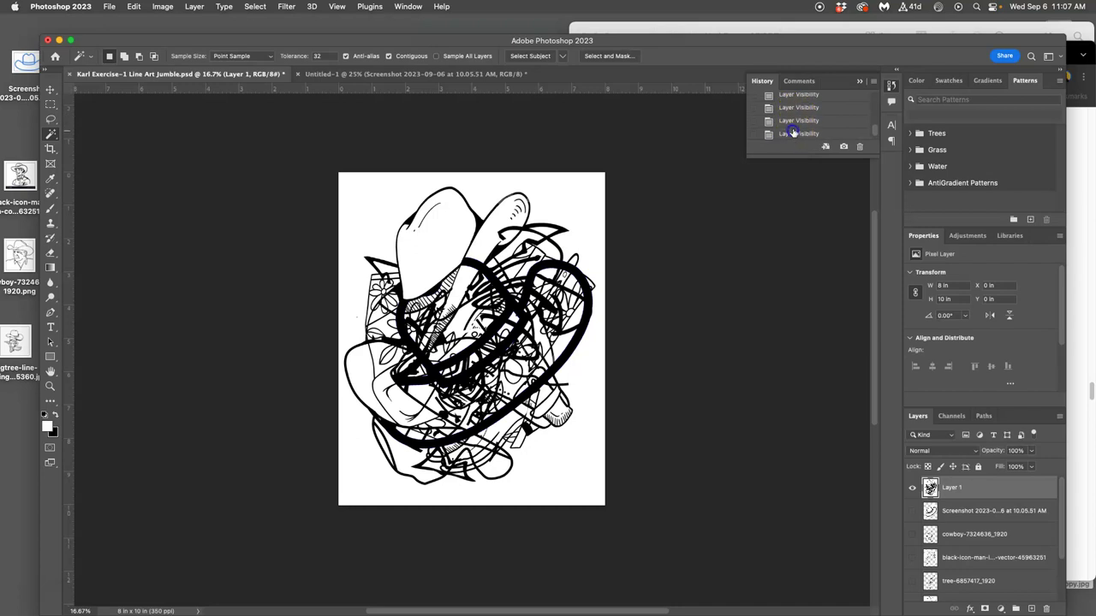
{"action": "left_click", "coordinate": [794, 108]}
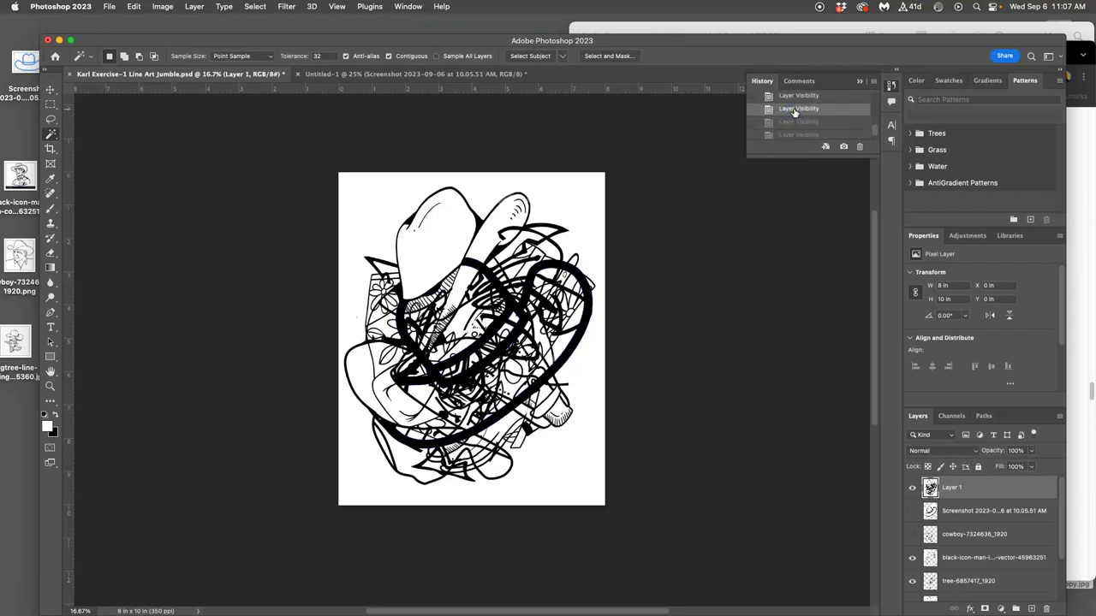
{"action": "scroll", "coordinate": [795, 111], "scroll_direction": "up", "scroll_amount": 1}
{"action": "left_click", "coordinate": [794, 111]}
{"action": "left_click", "coordinate": [795, 98]}
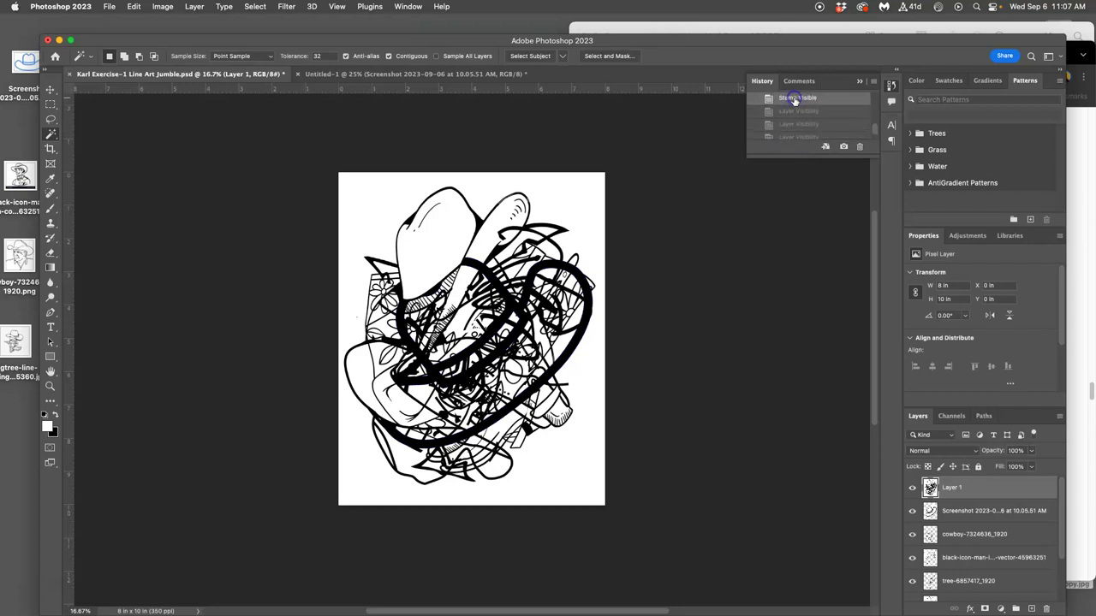
{"action": "scroll", "coordinate": [794, 100], "scroll_direction": "up", "scroll_amount": 2}
{"action": "left_click", "coordinate": [794, 115]}
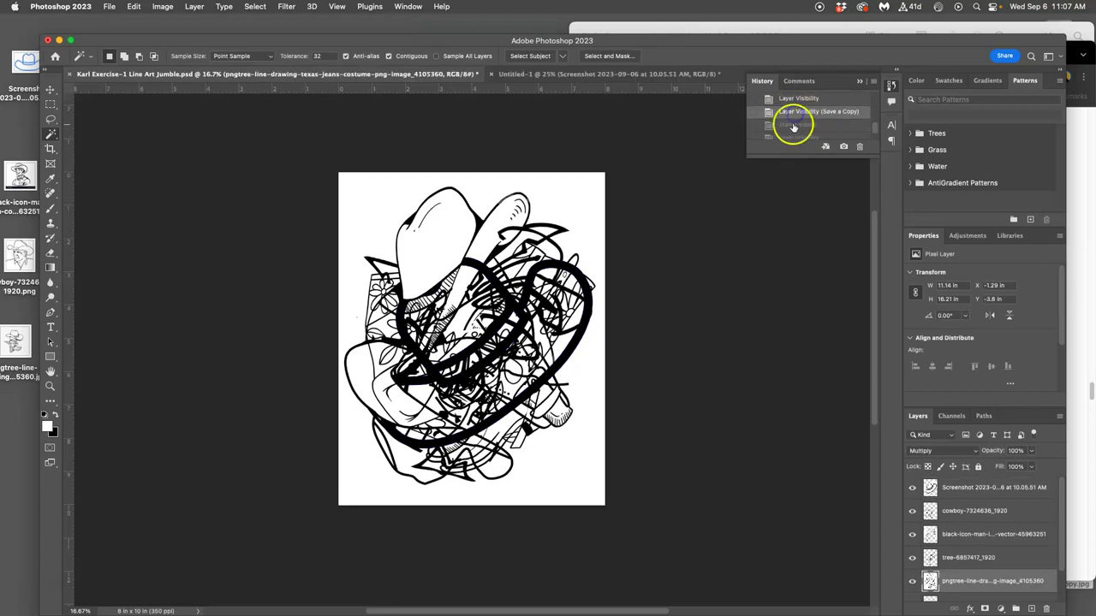
{"action": "scroll", "coordinate": [971, 516], "scroll_direction": "down", "scroll_amount": 1}
{"action": "scroll", "coordinate": [971, 514], "scroll_direction": "up", "scroll_amount": 1}
{"action": "left_click", "coordinate": [965, 494]}
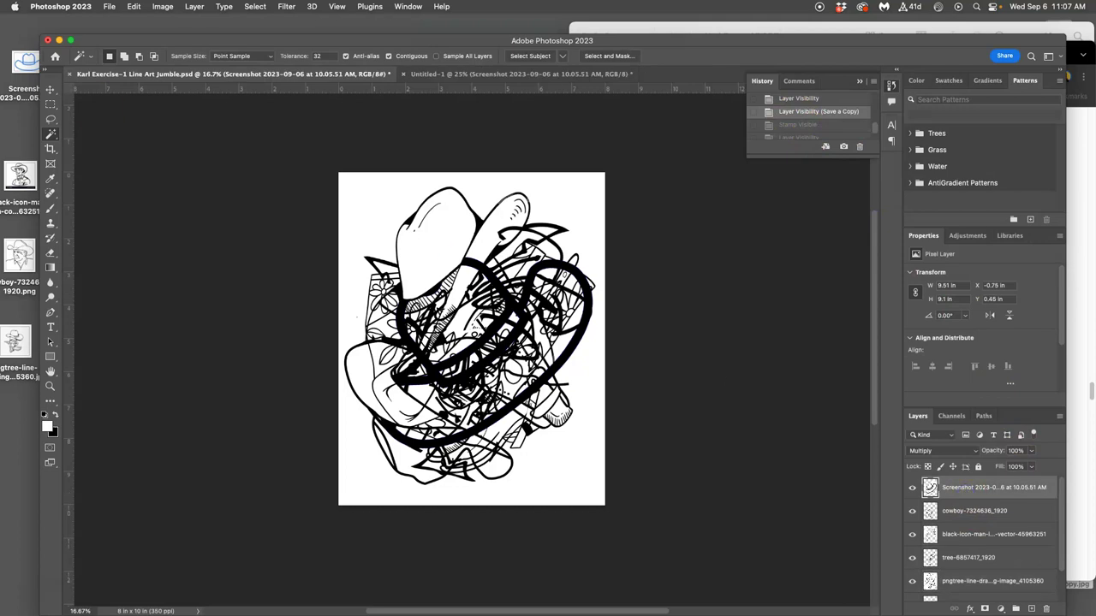
{"action": "left_click", "coordinate": [195, 8]}
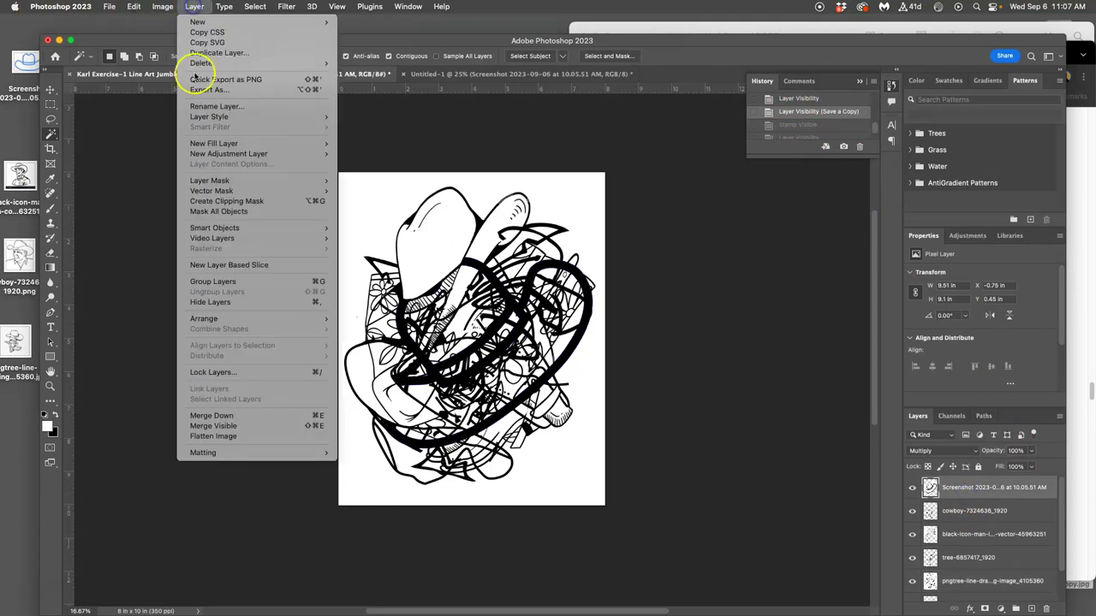
{"action": "left_click", "coordinate": [198, 423]}
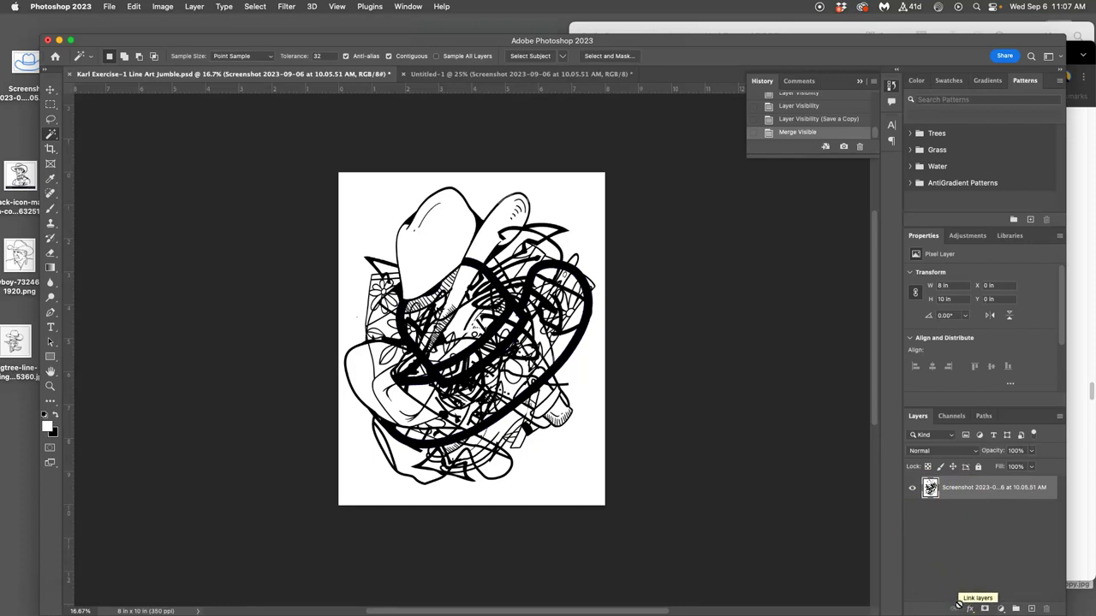
{"action": "key", "text": "super+z"}
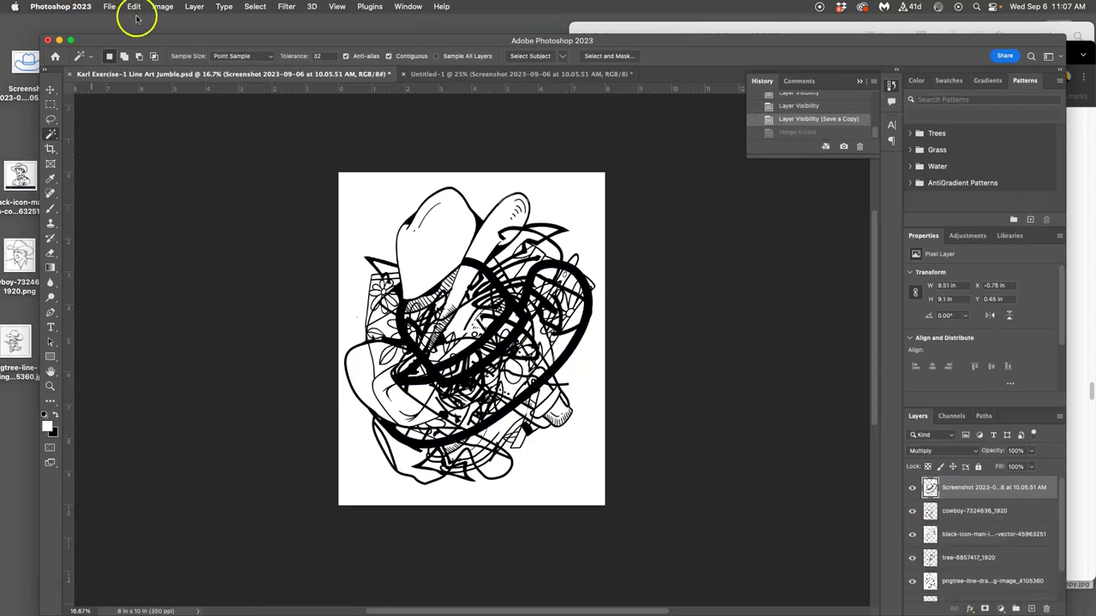
Stamp all visible layers into a new merged Layer 1 and hide the source layers.
{"action": "left_click", "coordinate": [193, 8]}
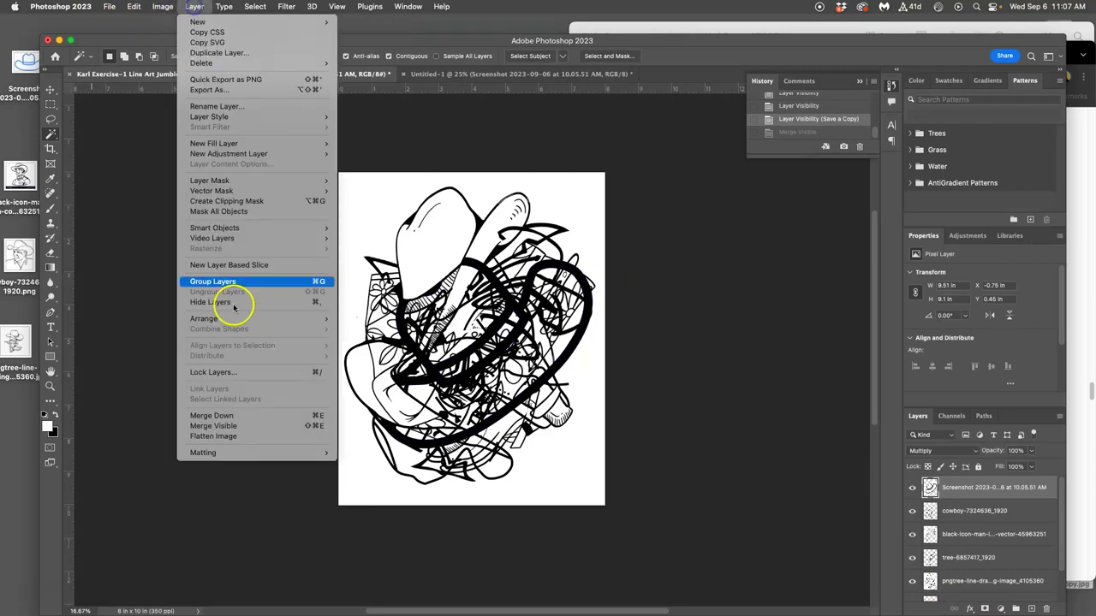
{"action": "left_click", "coordinate": [233, 421], "text": "alt"}
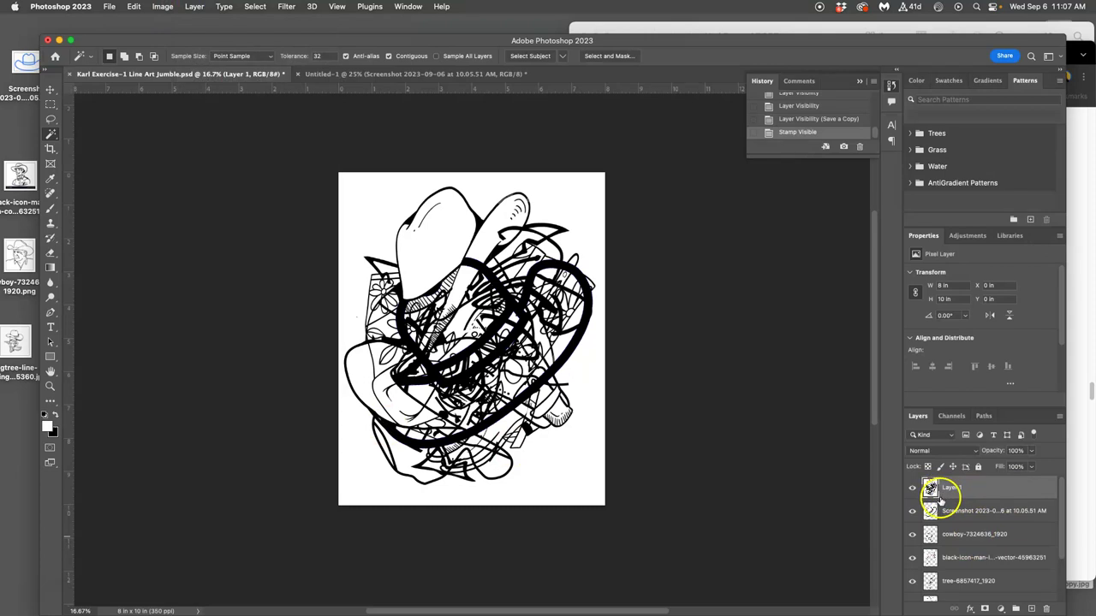
{"action": "left_click_drag", "start_coordinate": [911, 511], "coordinate": [913, 534]}
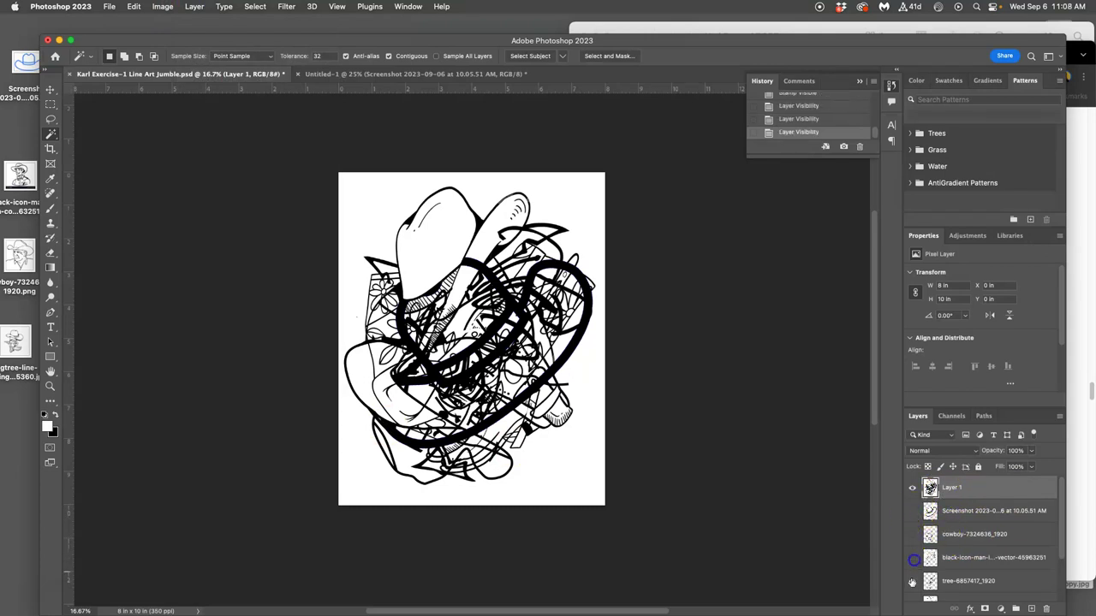
{"action": "scroll", "coordinate": [940, 559], "scroll_direction": "down", "scroll_amount": 3}
{"action": "left_click", "coordinate": [912, 543]}
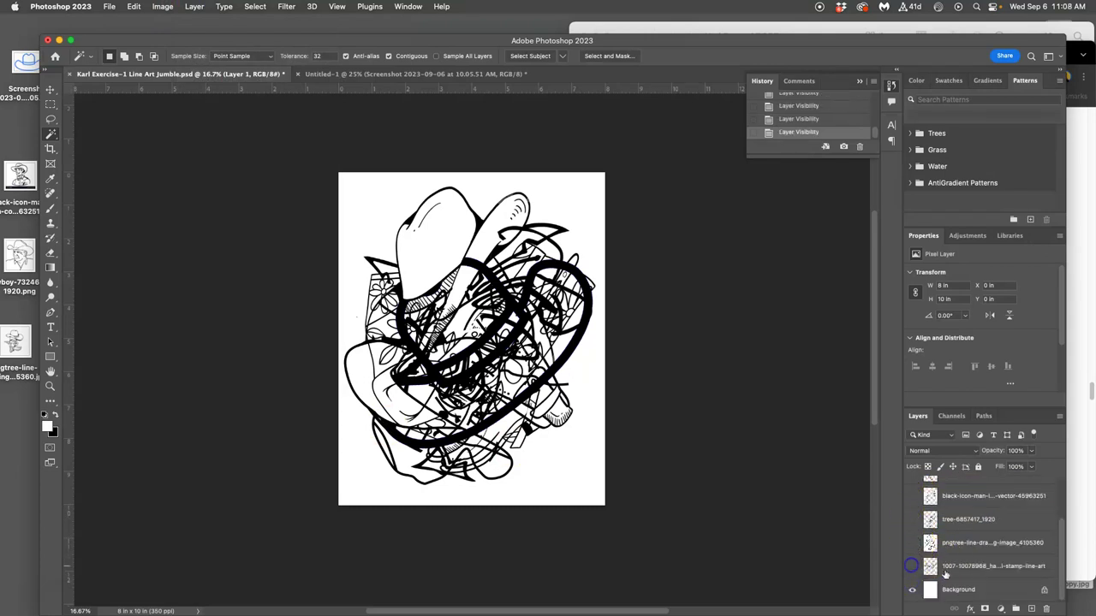
Group the source layers from Screenshot to Background into a group named Reference.
{"action": "left_click", "coordinate": [965, 589]}
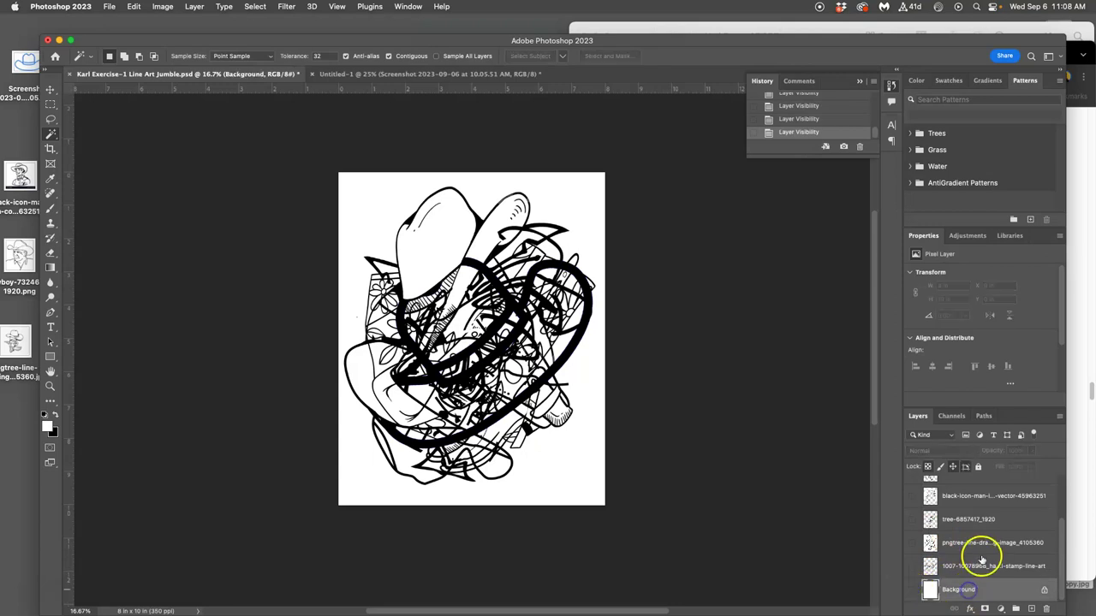
{"action": "scroll", "coordinate": [981, 555], "scroll_direction": "up", "scroll_amount": 3}
{"action": "left_click", "coordinate": [970, 511], "text": "shift"}
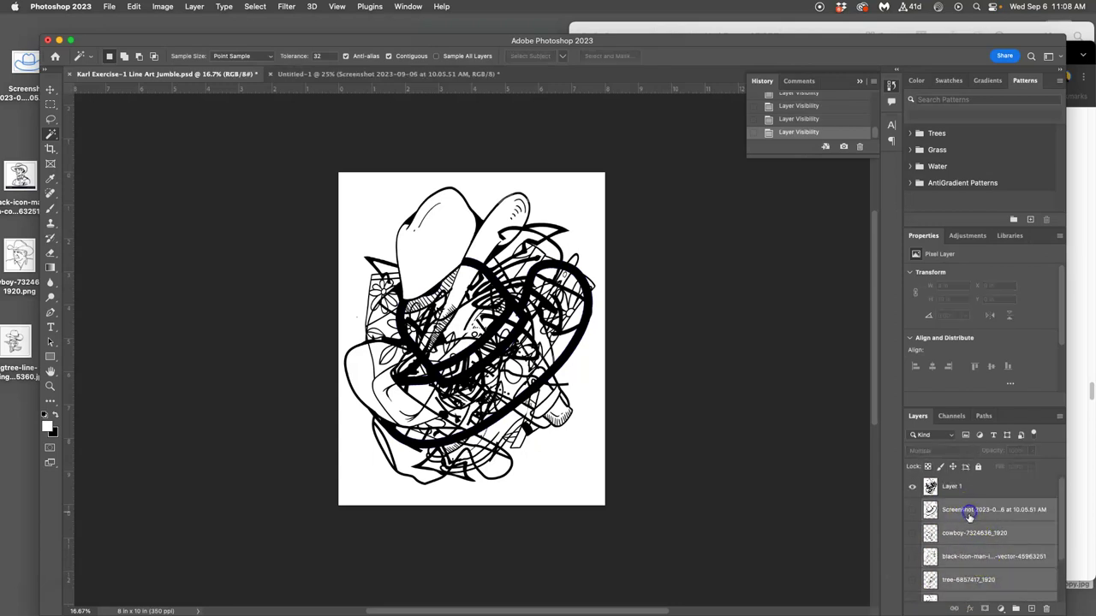
{"action": "left_click", "coordinate": [1016, 608]}
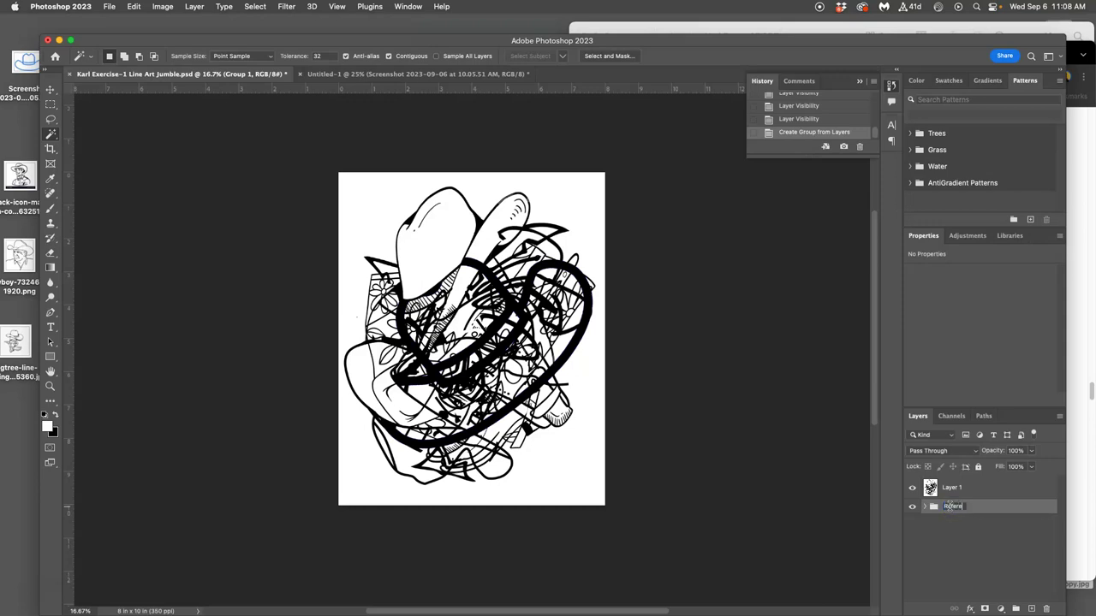
{"action": "key", "text": "Return"}
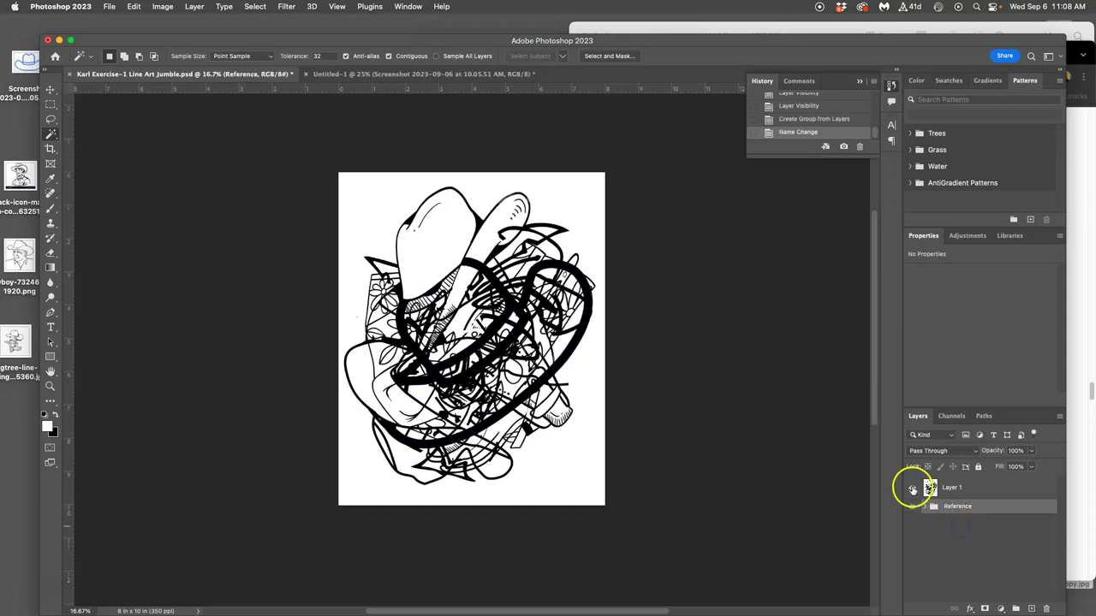
Check Layer 1's visibility and make merged Layer 1 the active layer.
{"action": "left_click", "coordinate": [912, 488]}
{"action": "left_click", "coordinate": [912, 488]}
{"action": "left_click", "coordinate": [952, 488]}
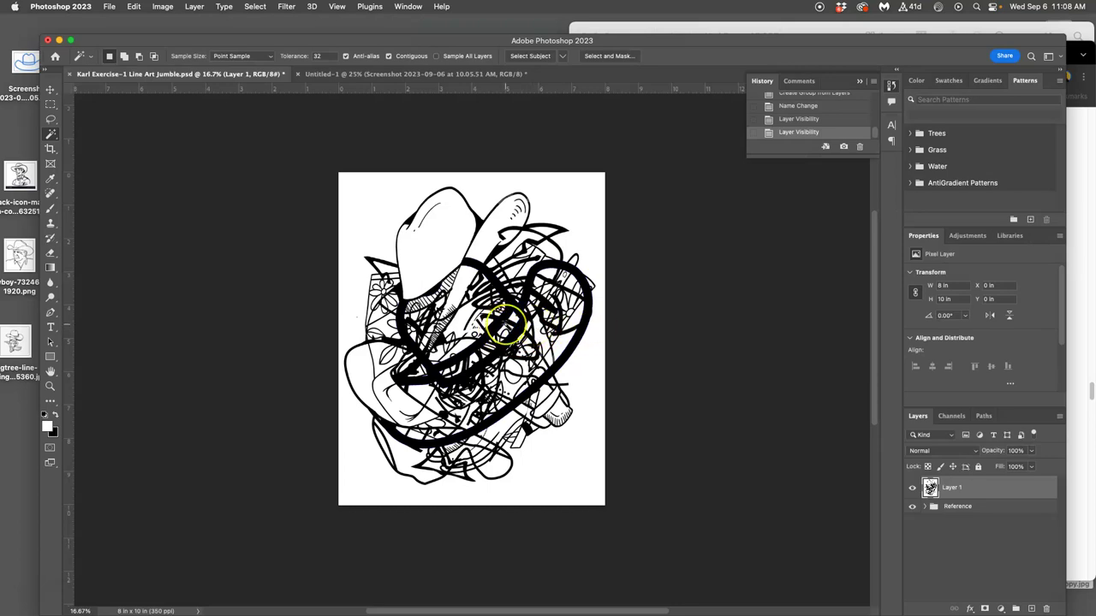
Magic Wand-select Layer 1's black line work non-contiguously at Tolerance 32, checking it with Layer 1 hidden.
{"action": "scroll", "coordinate": [505, 324], "scroll_direction": "up", "scroll_amount": 5}
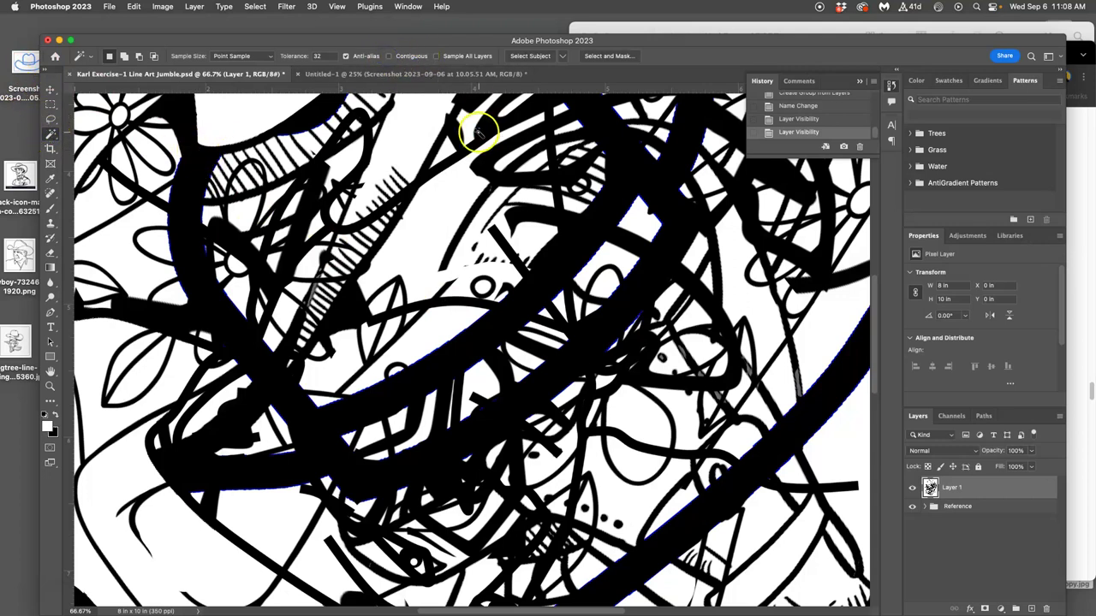
{"action": "left_click", "coordinate": [590, 223]}
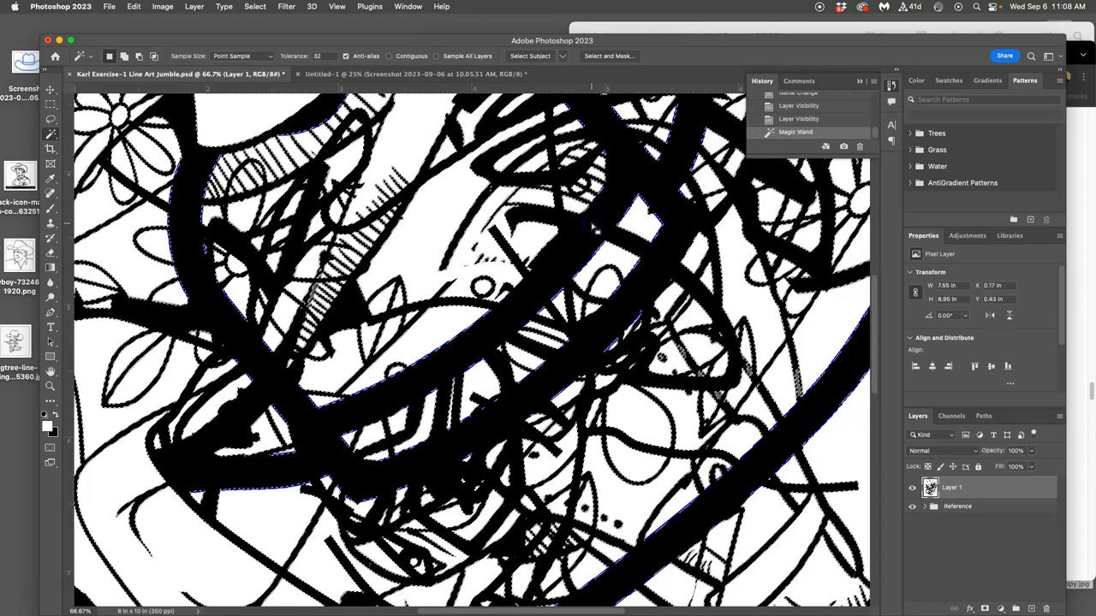
{"action": "key", "text": "super+minus"}
{"action": "key", "text": "super+minus"}
{"action": "key", "text": "super+minus"}
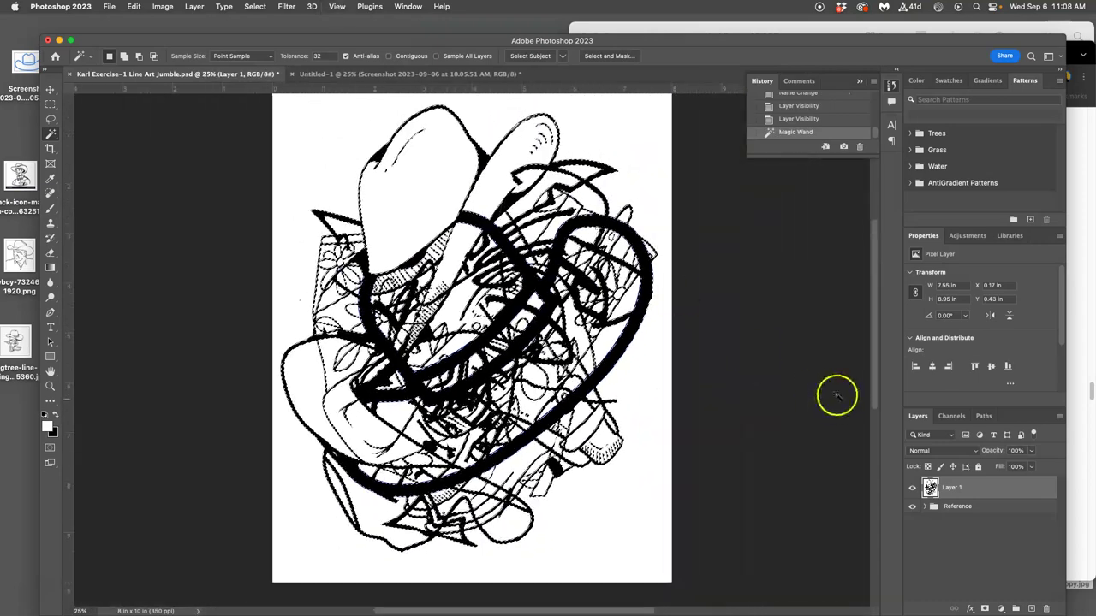
{"action": "left_click", "coordinate": [911, 487]}
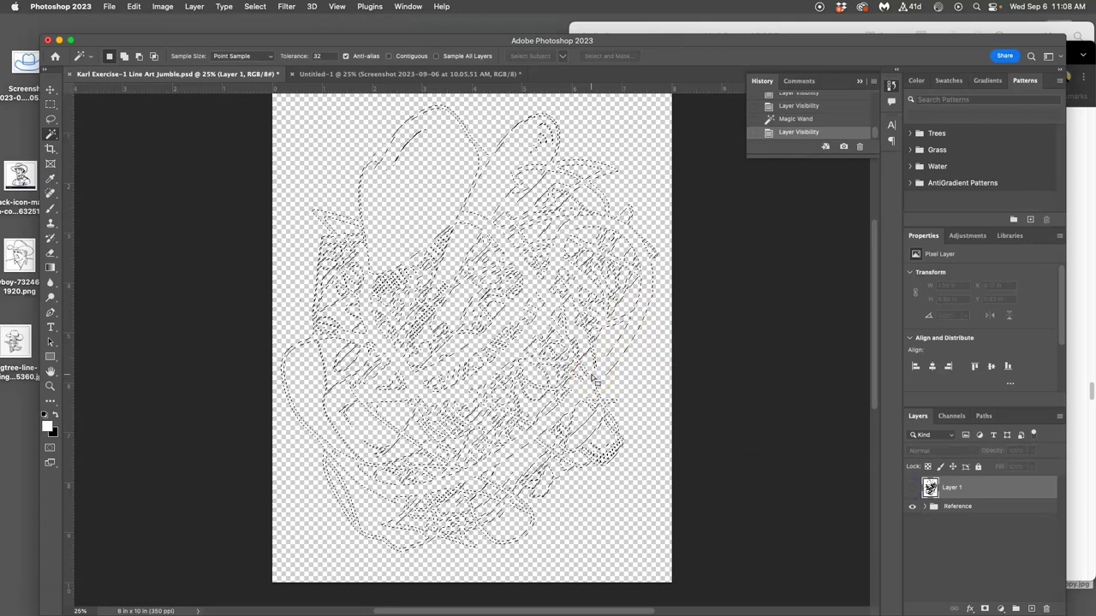
{"action": "left_click", "coordinate": [912, 487]}
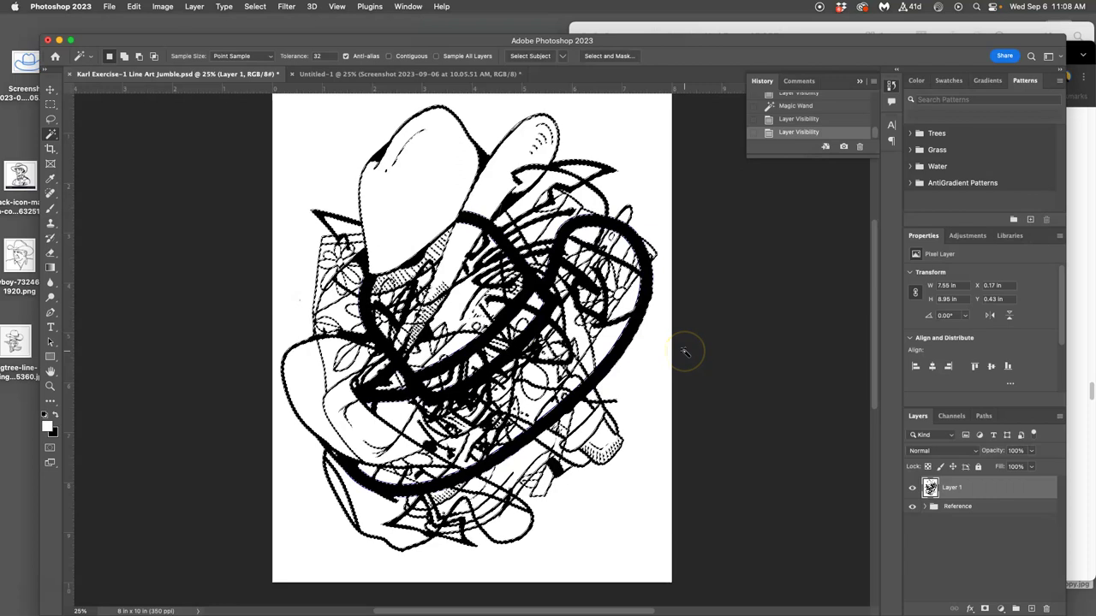
Copy the selected lines to Layer 2 and inspect the copy alone for gaps.
{"action": "key", "text": "super+j"}
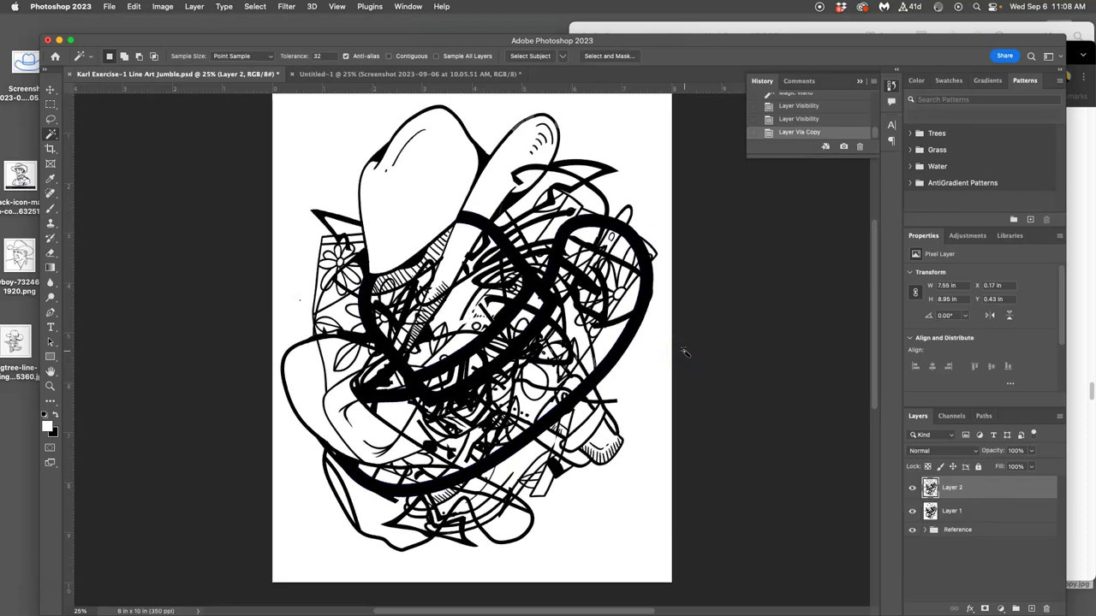
{"action": "left_click", "coordinate": [913, 515]}
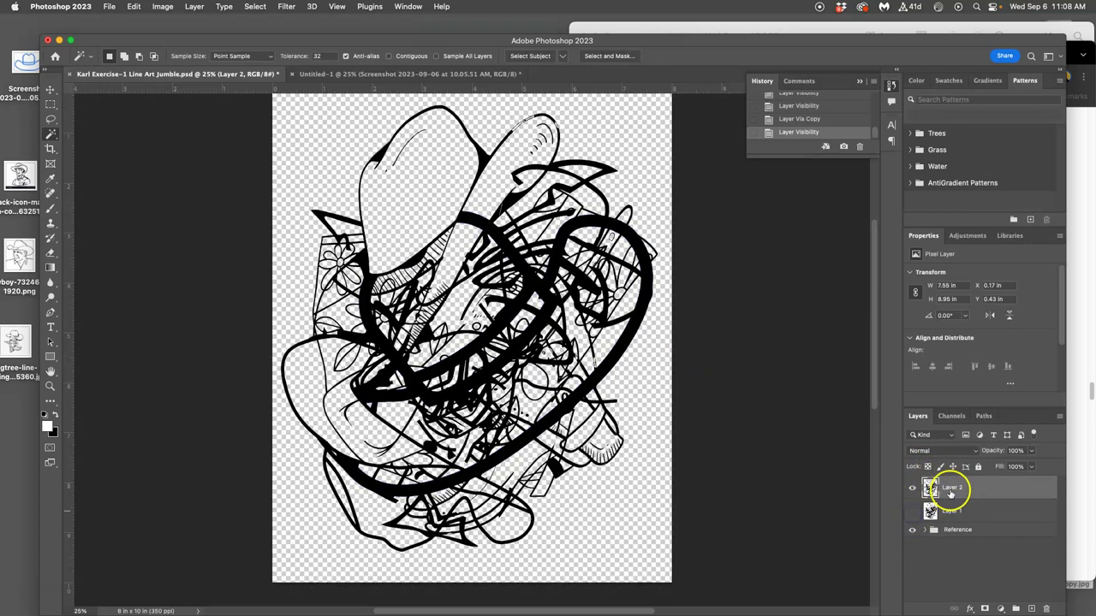
{"action": "left_click", "coordinate": [911, 488]}
{"action": "left_click", "coordinate": [912, 491]}
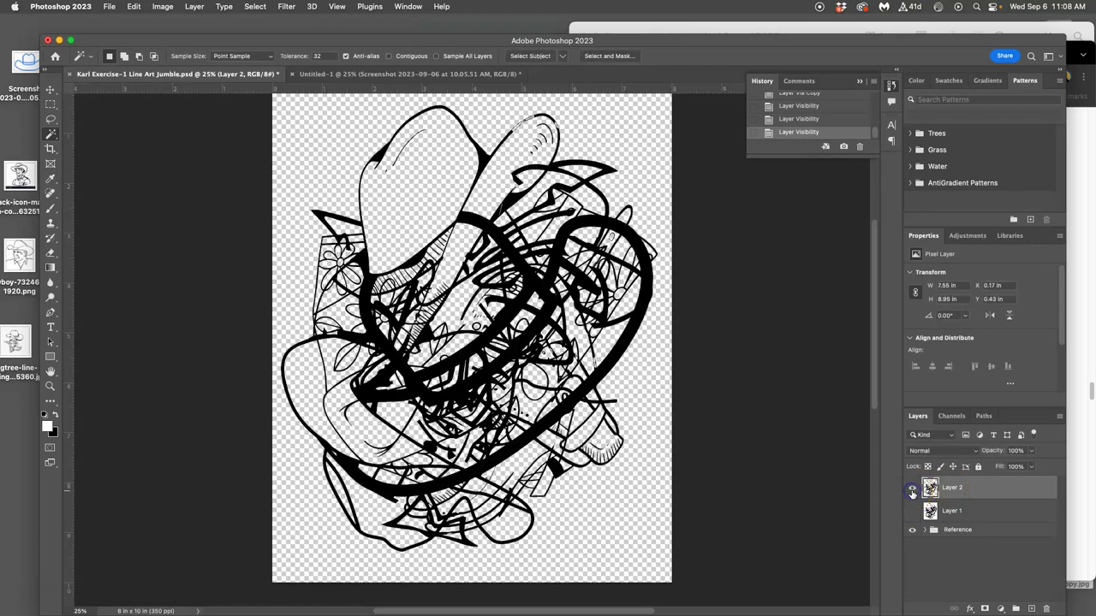
{"action": "scroll", "coordinate": [497, 270], "scroll_direction": "up", "scroll_amount": 5}
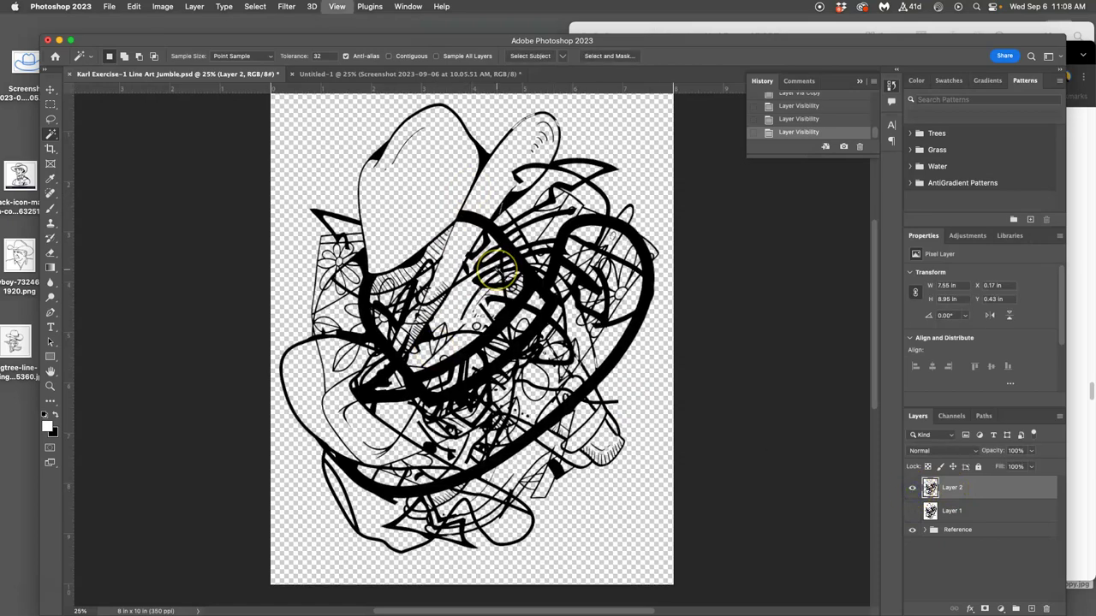
{"action": "left_click_drag", "start_coordinate": [541, 246], "coordinate": [496, 313]}
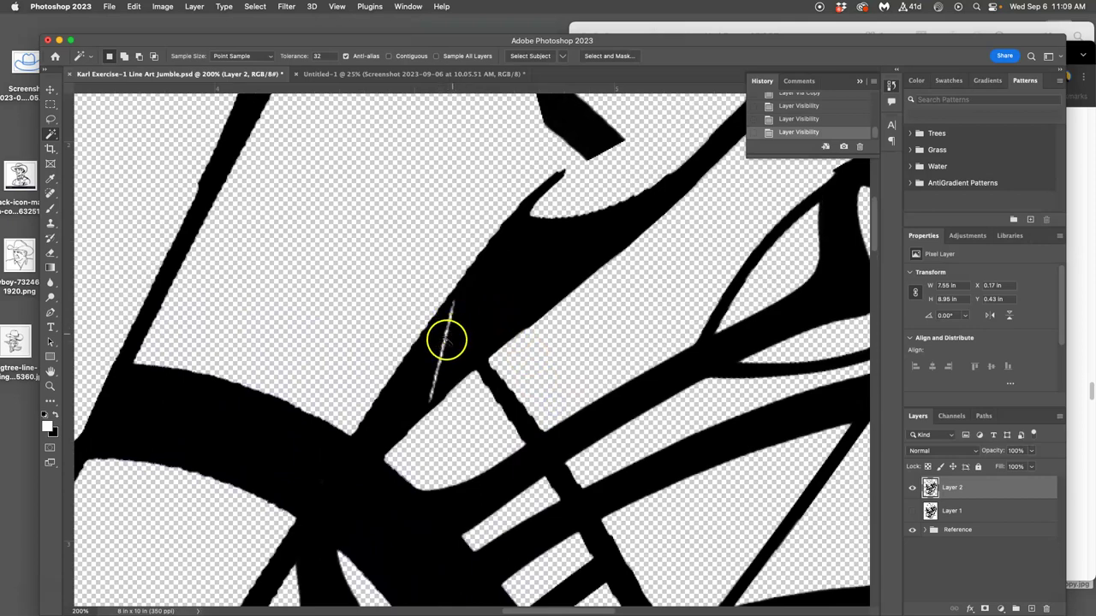
{"action": "left_click_drag", "start_coordinate": [523, 274], "coordinate": [589, 405]}
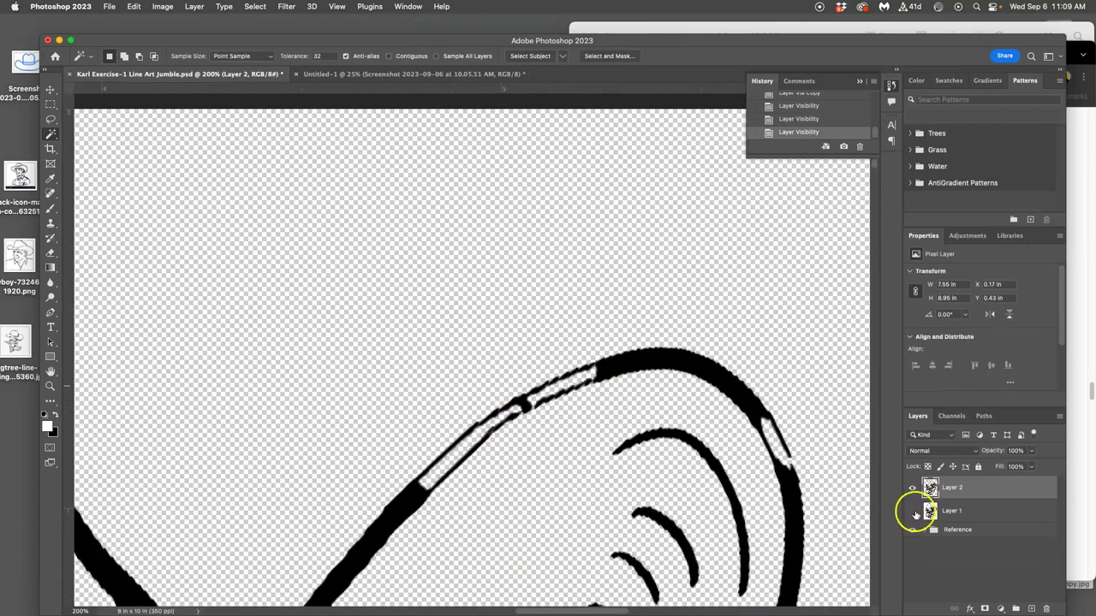
Show Layer 1 behind the copy again and pick Layer 2 for removal.
{"action": "left_click", "coordinate": [912, 510]}
{"action": "left_click", "coordinate": [954, 511]}
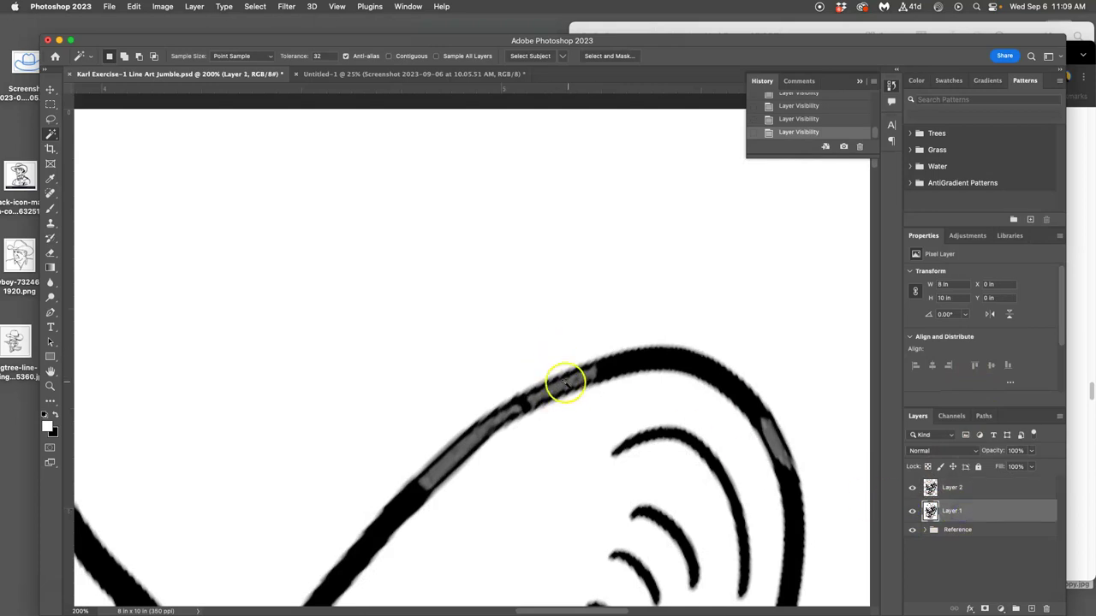
{"action": "scroll", "coordinate": [660, 342], "scroll_direction": "down", "scroll_amount": 5}
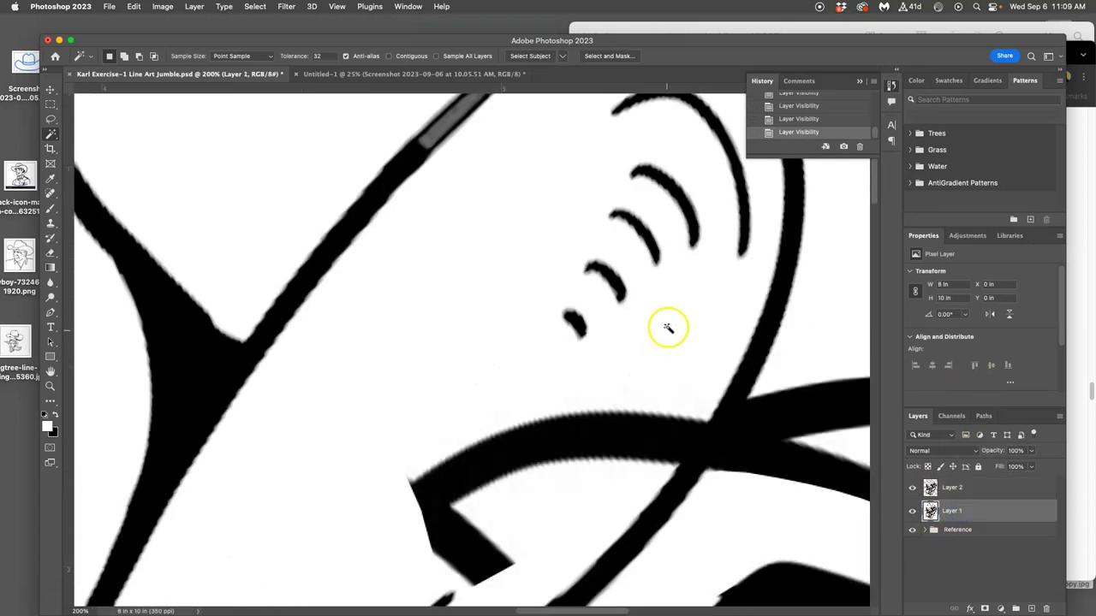
{"action": "left_click", "coordinate": [946, 488]}
Delete the gappy Layer 2 and zoom out to a 50% view.
{"action": "key", "text": "BackSpace"}
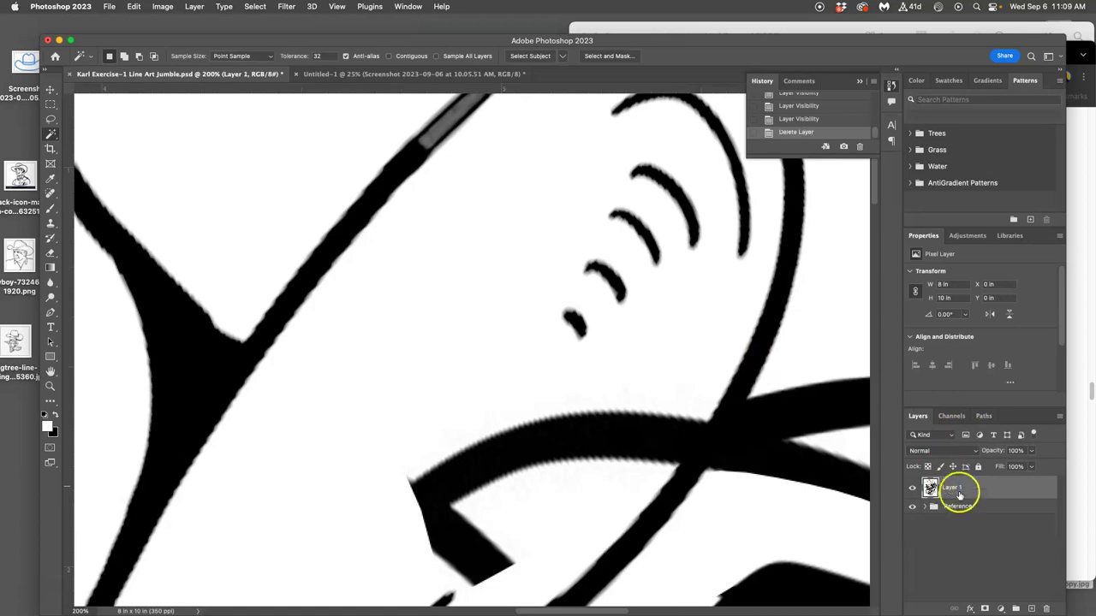
{"action": "left_click", "coordinate": [912, 488]}
{"action": "left_click", "coordinate": [912, 488]}
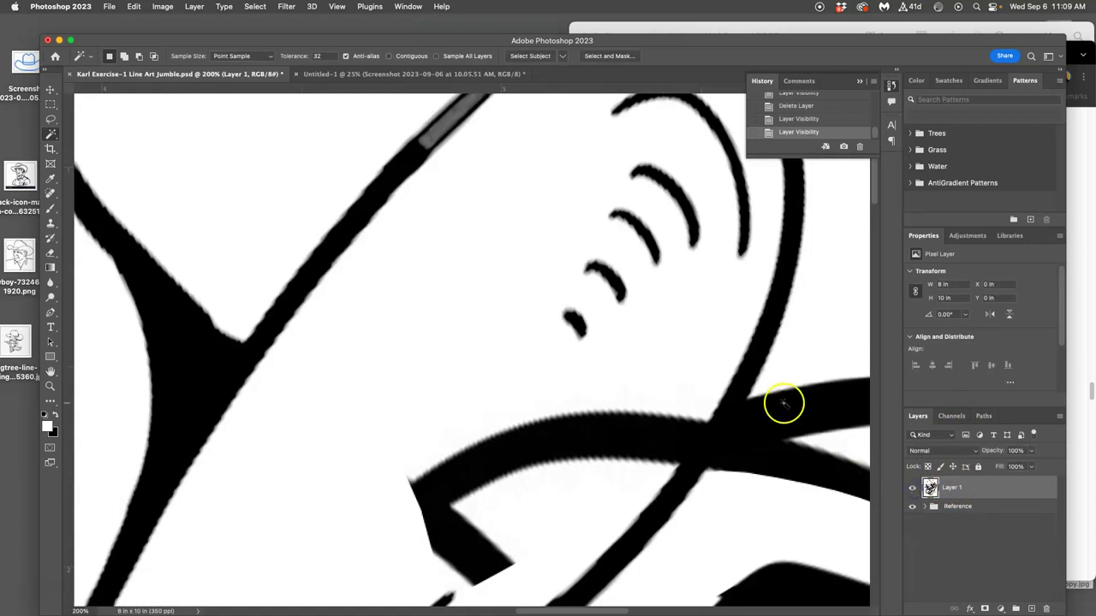
{"action": "key", "text": "super+minus"}
{"action": "key", "text": "super+minus"}
{"action": "key", "text": "super+minus"}
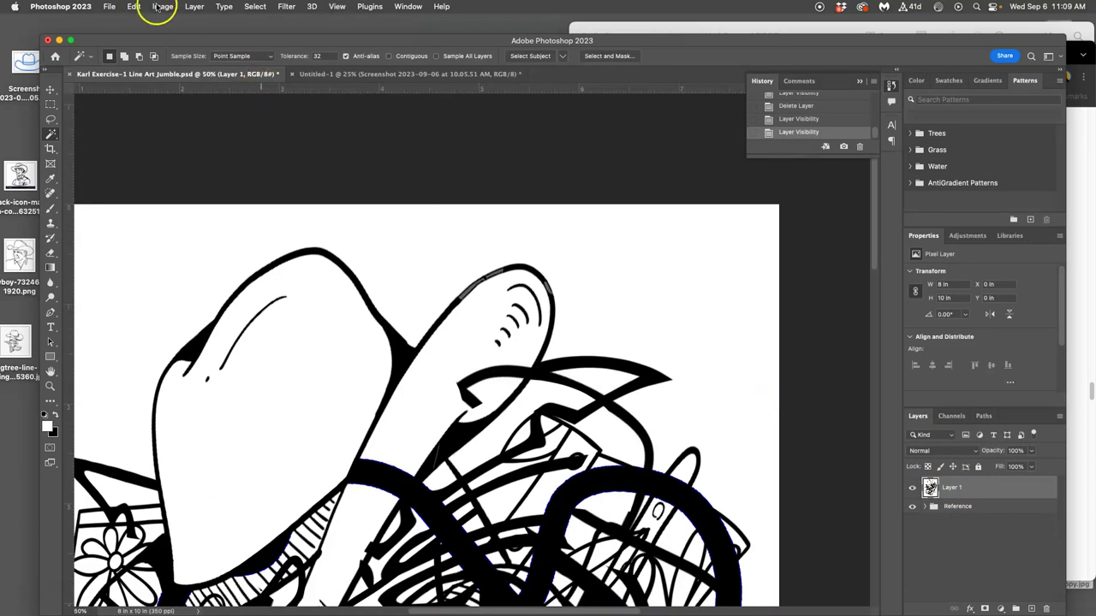
Apply Levels to Layer 1 with input levels 70, 1.00 and 193.
{"action": "left_click", "coordinate": [163, 6]}
{"action": "mouse_move", "coordinate": [262, 39]}
{"action": "left_click", "coordinate": [360, 50]}
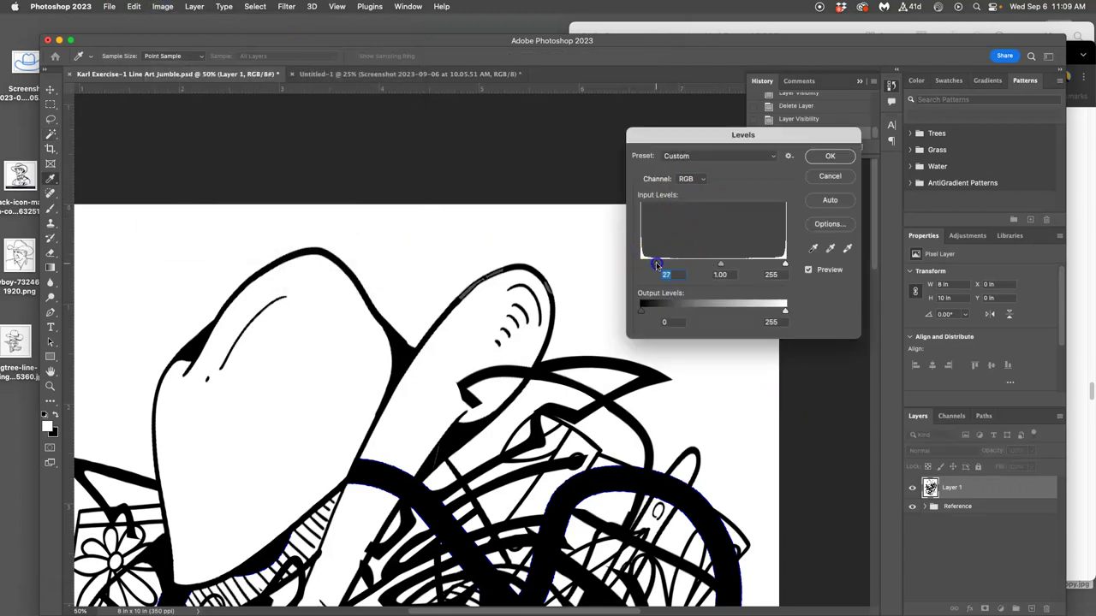
{"action": "left_click_drag", "start_coordinate": [656, 262], "coordinate": [677, 261]}
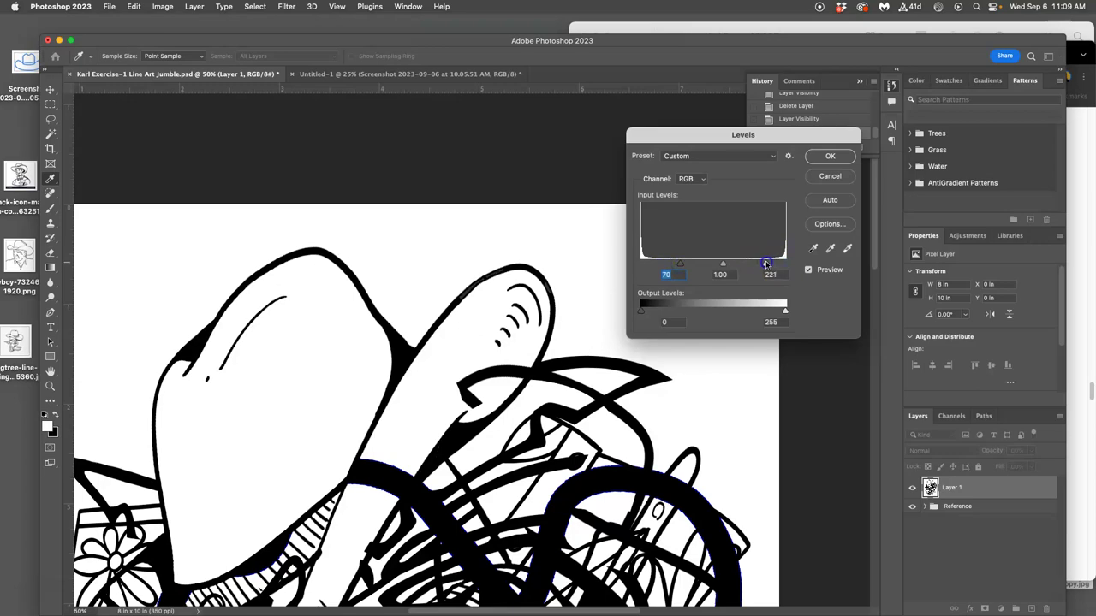
{"action": "left_click", "coordinate": [829, 156]}
Magic Wand the black lines and copy them to a new Layer 2, checking with Layer 1 hidden.
{"action": "scroll", "coordinate": [594, 379], "scroll_direction": "down", "scroll_amount": 10}
{"action": "scroll", "coordinate": [598, 381], "scroll_direction": "up", "scroll_amount": 8}
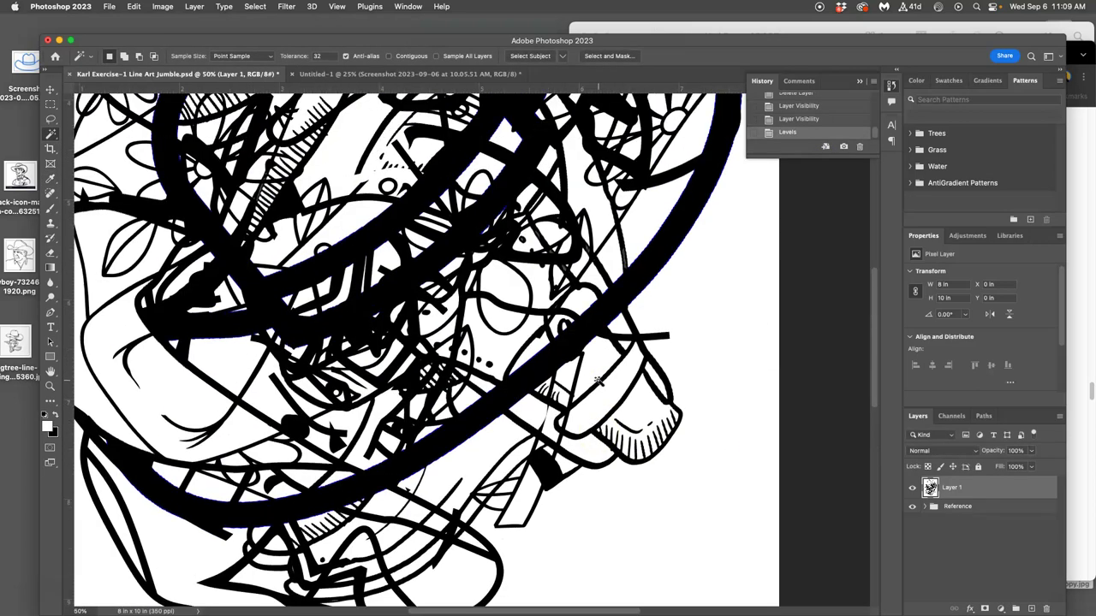
{"action": "left_click", "coordinate": [553, 287]}
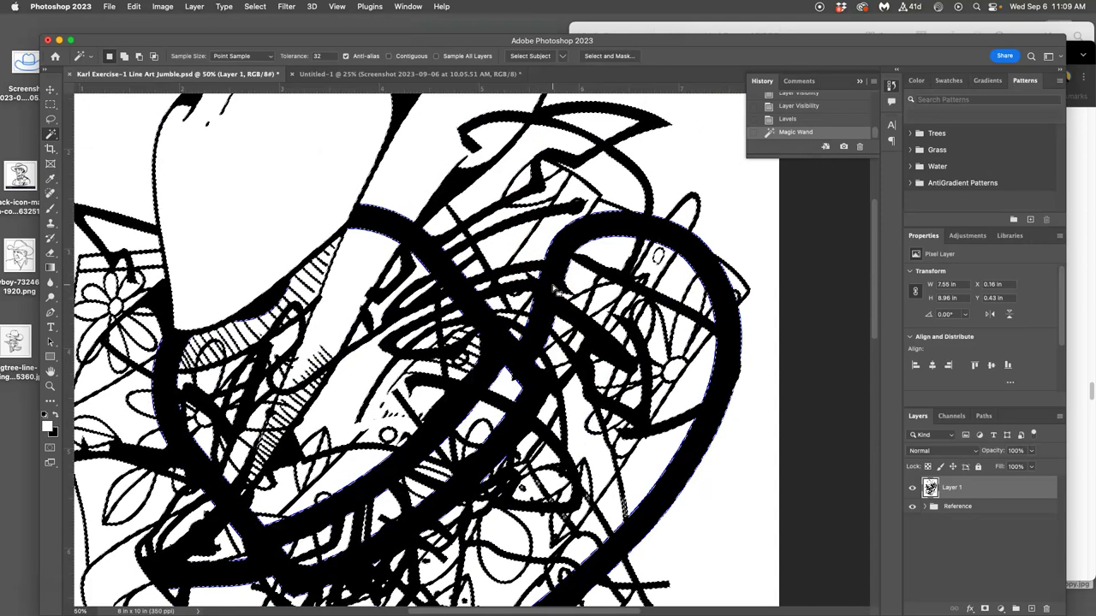
{"action": "key", "text": "super+j"}
{"action": "left_click", "coordinate": [912, 510]}
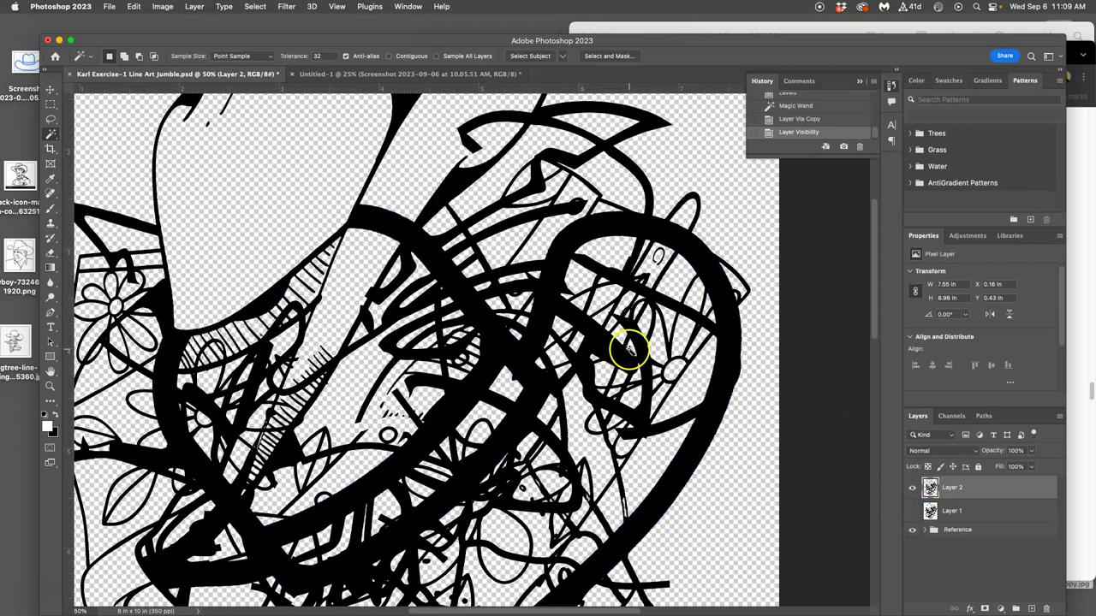
{"action": "key", "text": "super+minus"}
{"action": "key", "text": "super+minus"}
{"action": "scroll", "coordinate": [531, 205], "scroll_direction": "down", "scroll_amount": 2}
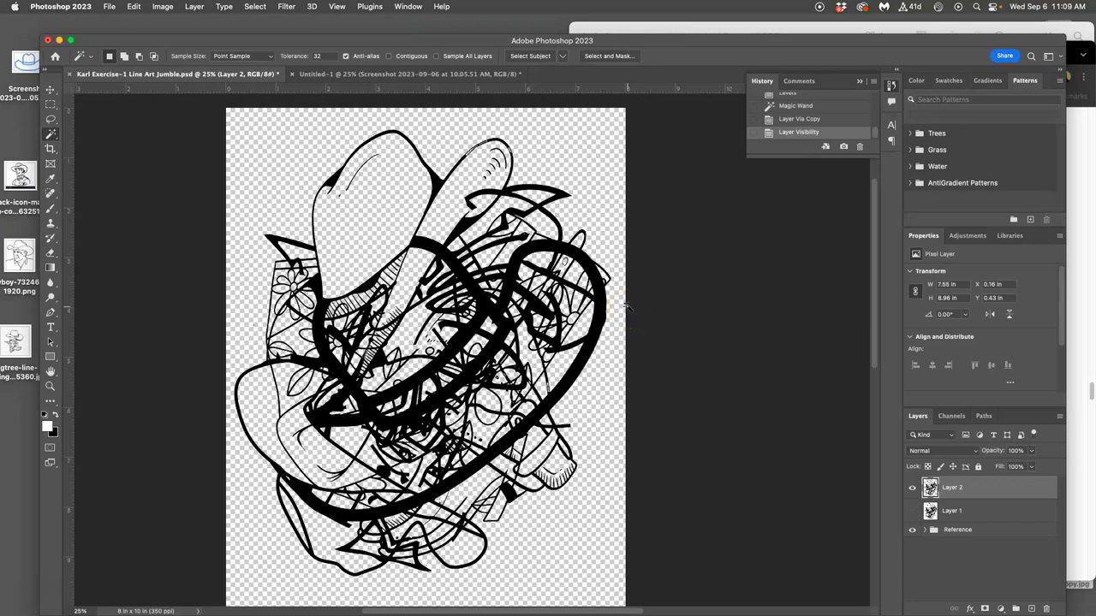
{"action": "key", "text": "super+z"}
Make Layer 1 active, hide Layer 2, and zoom to 66.7% on the hat.
{"action": "left_click", "coordinate": [976, 511]}
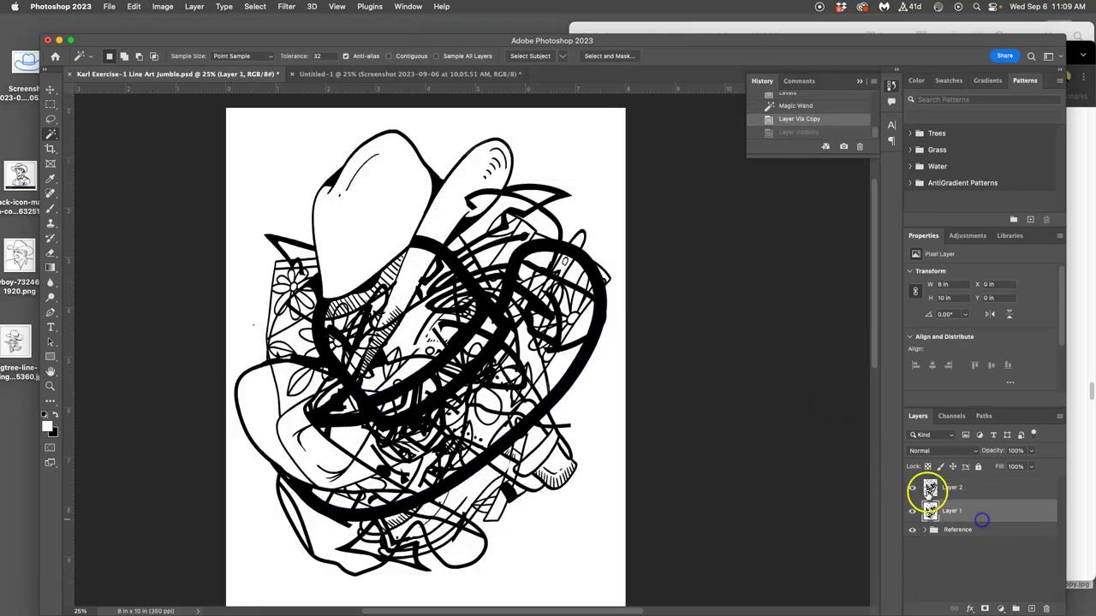
{"action": "left_click", "coordinate": [912, 487]}
{"action": "key", "text": "super+equal"}
{"action": "key", "text": "super+equal"}
{"action": "key", "text": "super+equal"}
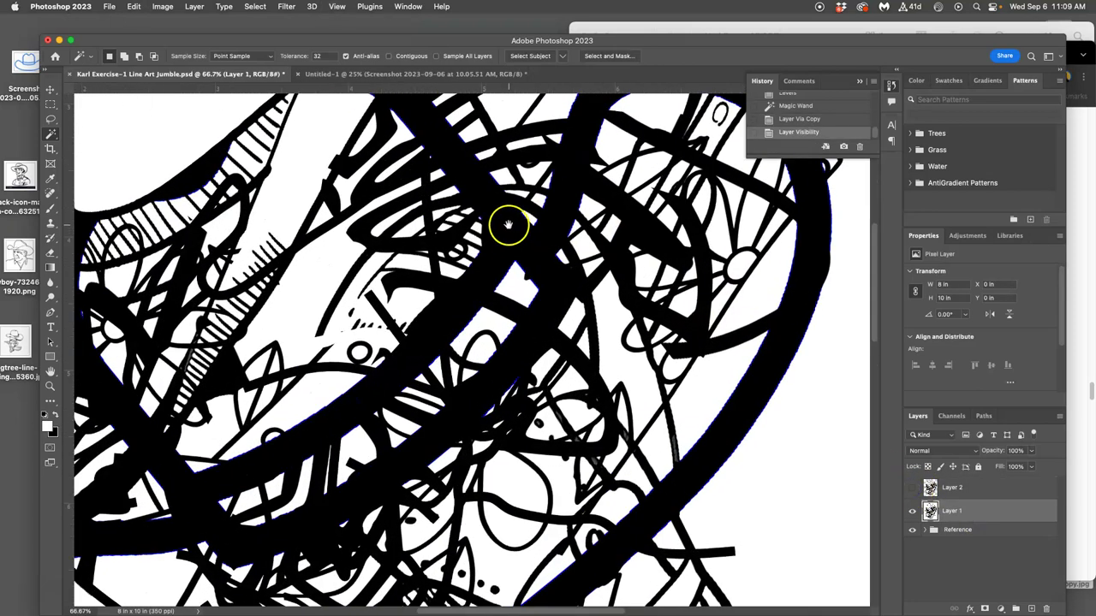
{"action": "left_click_drag", "start_coordinate": [506, 227], "coordinate": [509, 493]}
{"action": "left_click_drag", "start_coordinate": [513, 327], "coordinate": [515, 392]}
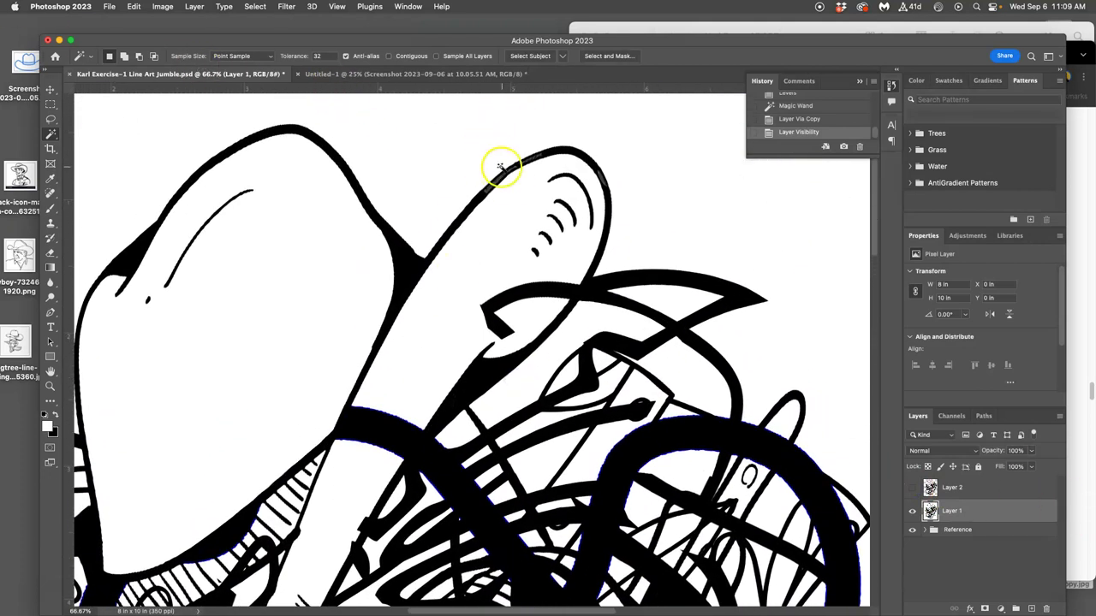
Apply another Levels pass to Layer 1 at 60, 1.00 and 226.
{"action": "left_click", "coordinate": [162, 7]}
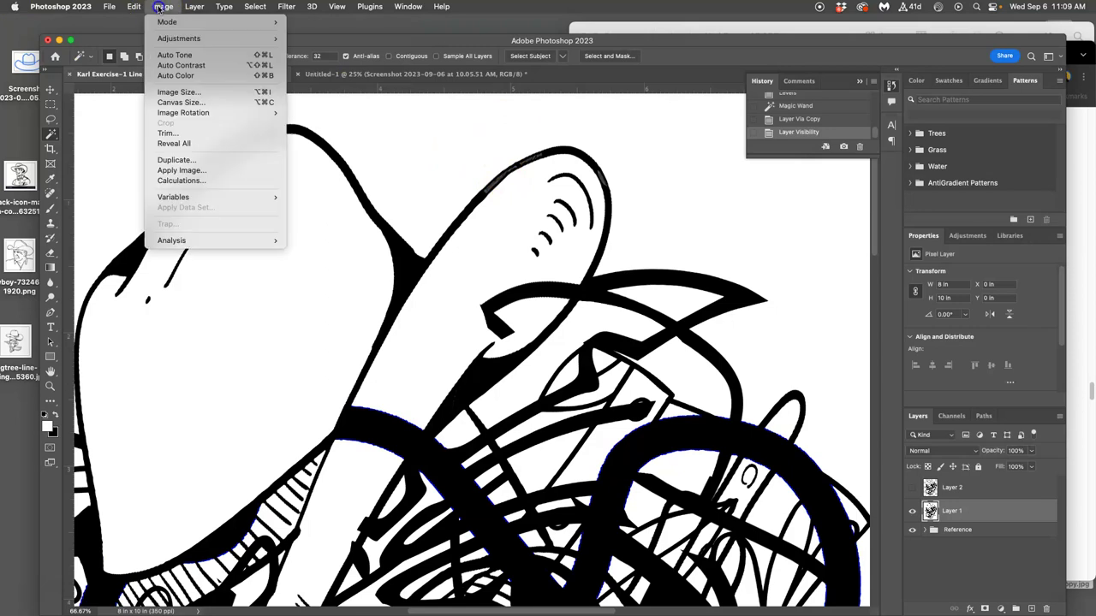
{"action": "mouse_move", "coordinate": [184, 38]}
{"action": "left_click", "coordinate": [336, 48]}
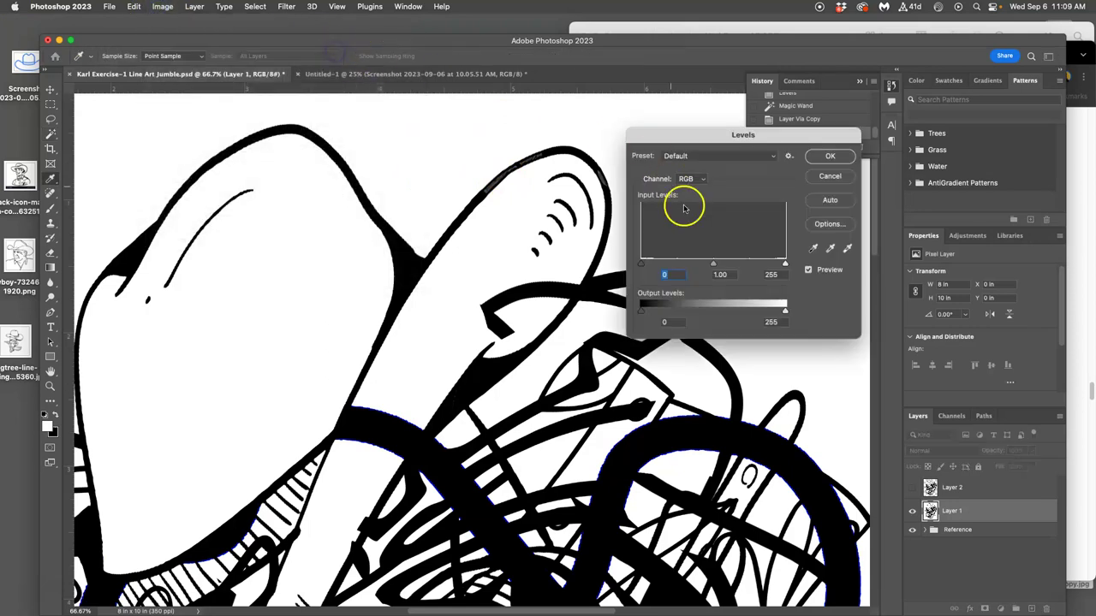
{"action": "left_click_drag", "start_coordinate": [646, 264], "coordinate": [642, 265]}
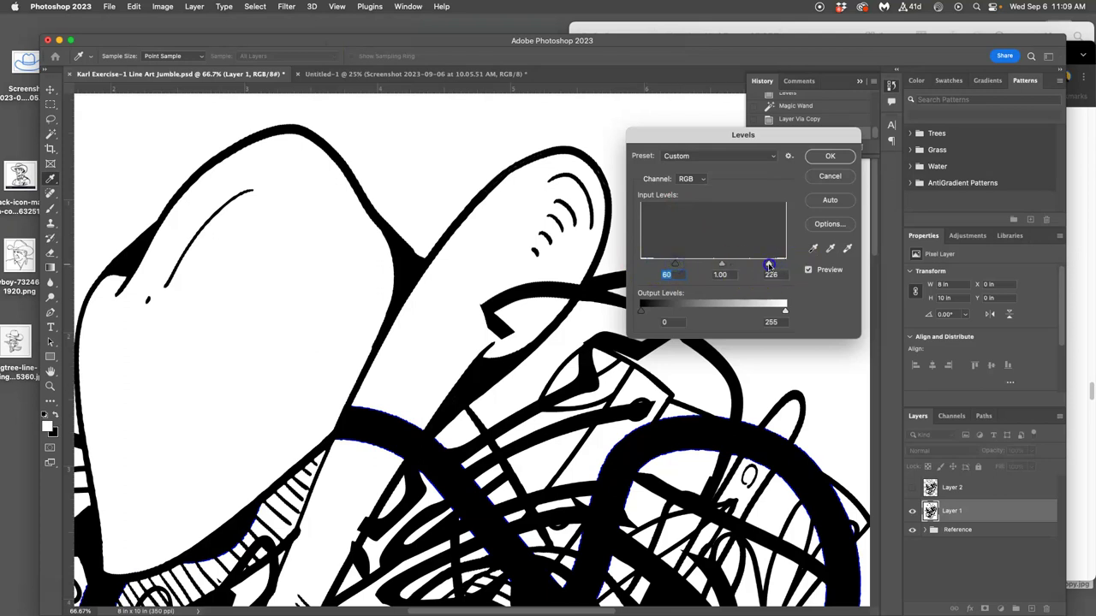
{"action": "left_click", "coordinate": [824, 155]}
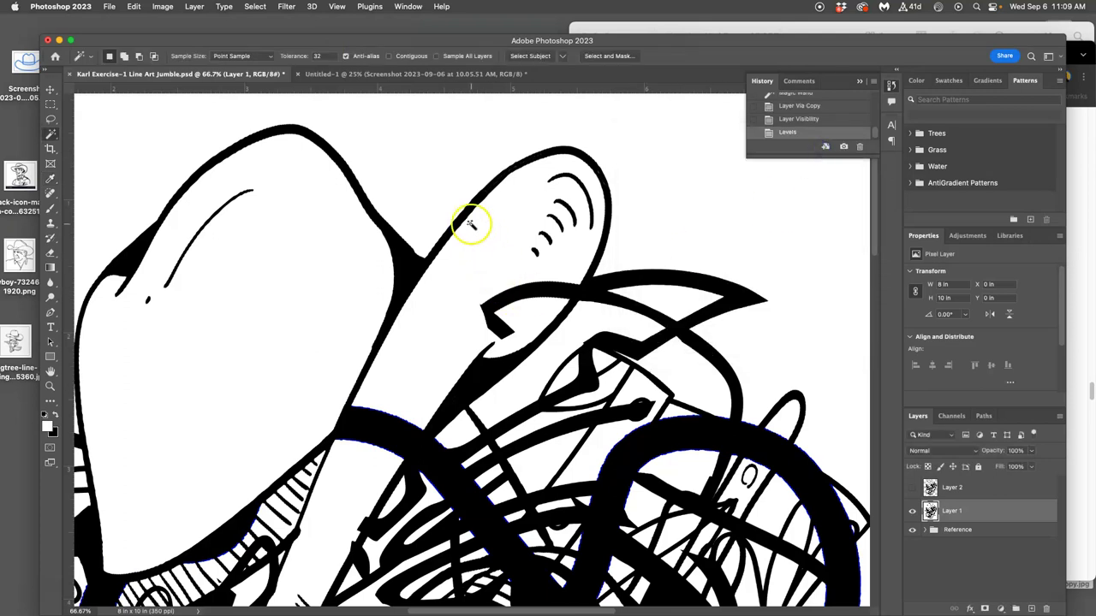
Copy the black line art onto a new Layer 3, hide Layer 1, and delete Layer 2.
{"action": "left_click", "coordinate": [559, 289]}
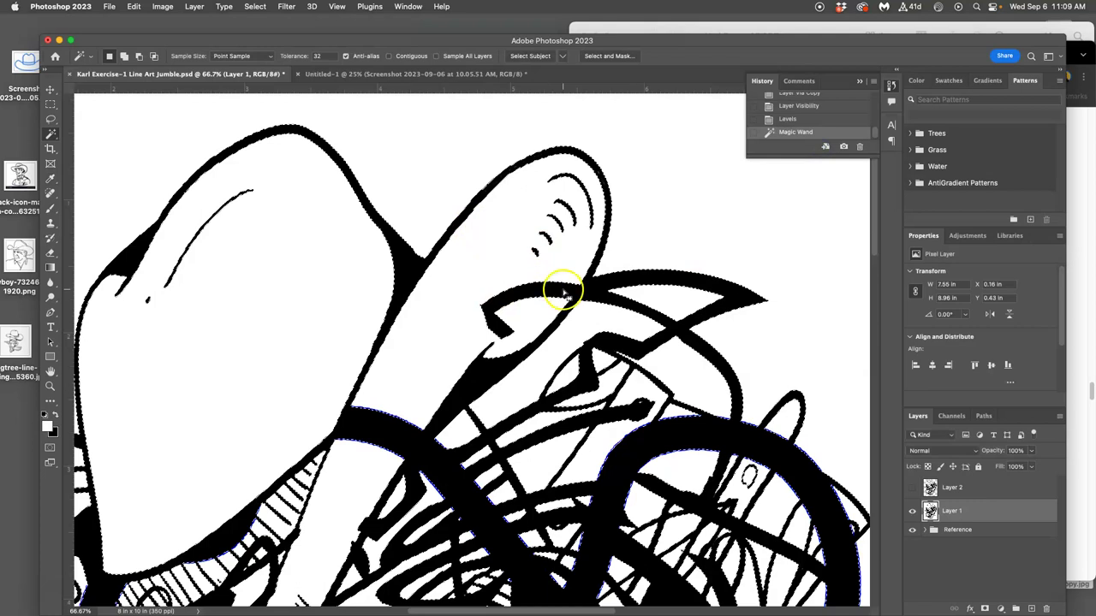
{"action": "key", "text": "super+j"}
{"action": "left_click", "coordinate": [912, 534]}
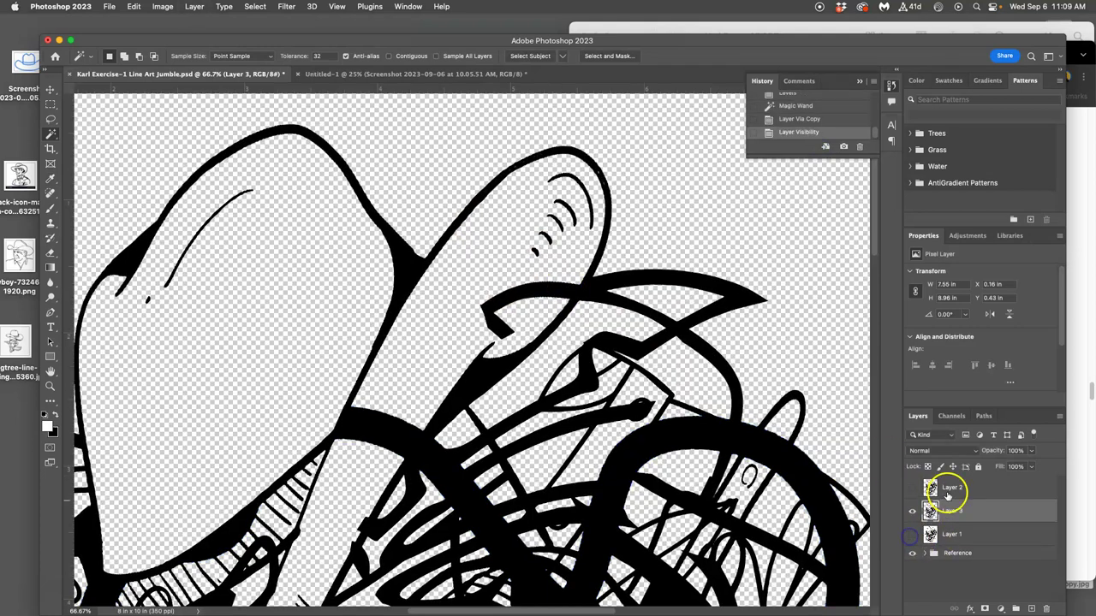
{"action": "left_click", "coordinate": [951, 488]}
{"action": "key", "text": "Delete"}
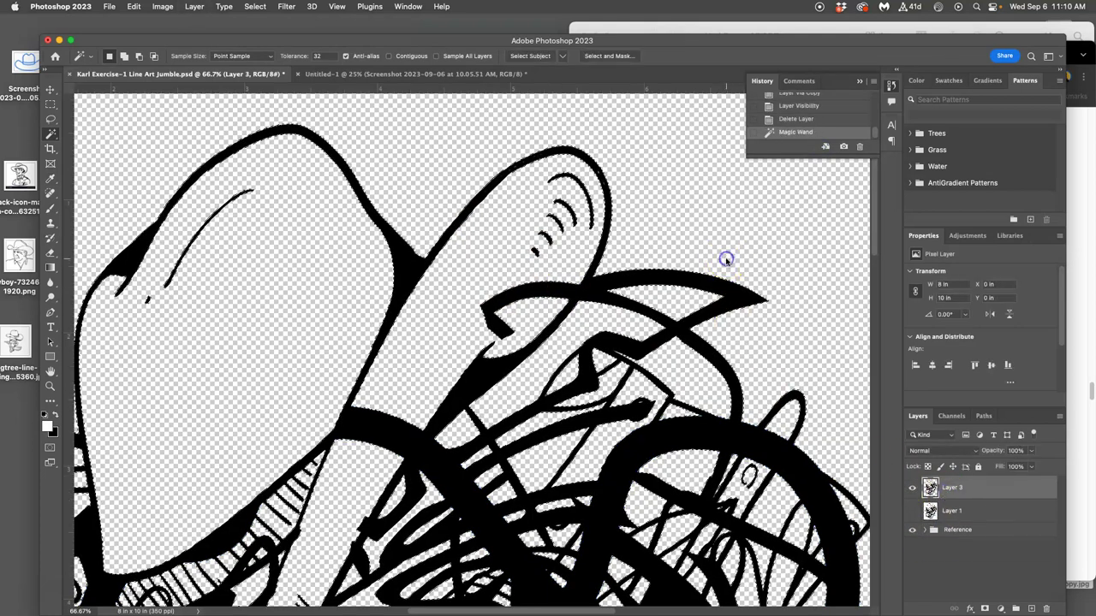
Reselect the line art on Layer 3, then clear the selection.
{"action": "left_click", "coordinate": [641, 288]}
{"action": "scroll", "coordinate": [635, 291], "scroll_direction": "down", "scroll_amount": 1}
{"action": "scroll", "coordinate": [641, 289], "scroll_direction": "down", "scroll_amount": 6}
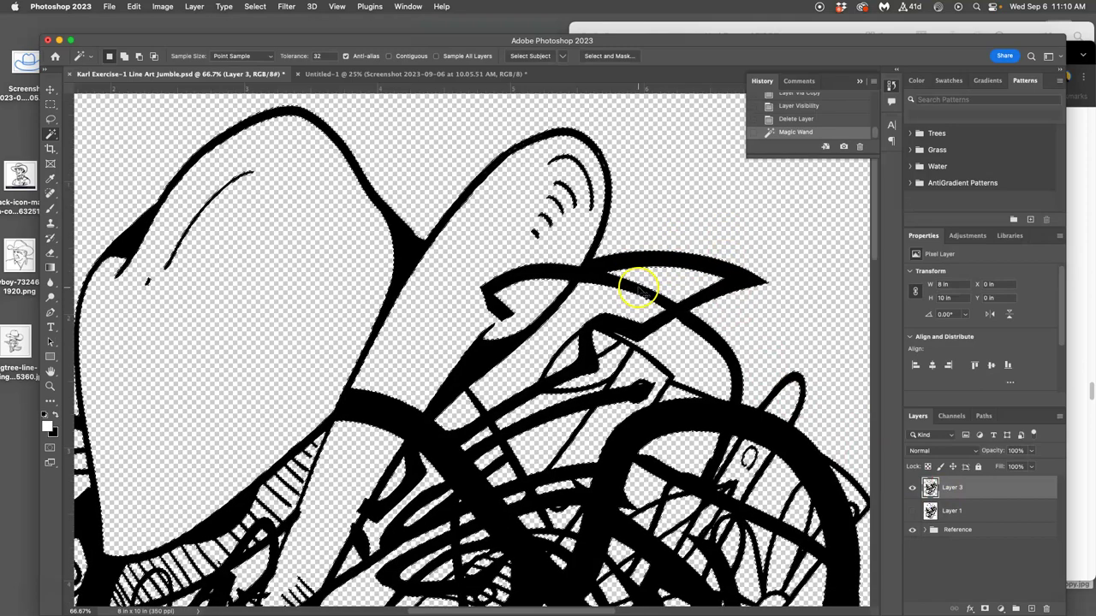
{"action": "left_click", "coordinate": [640, 289]}
{"action": "scroll", "coordinate": [640, 289], "scroll_direction": "down", "scroll_amount": 2}
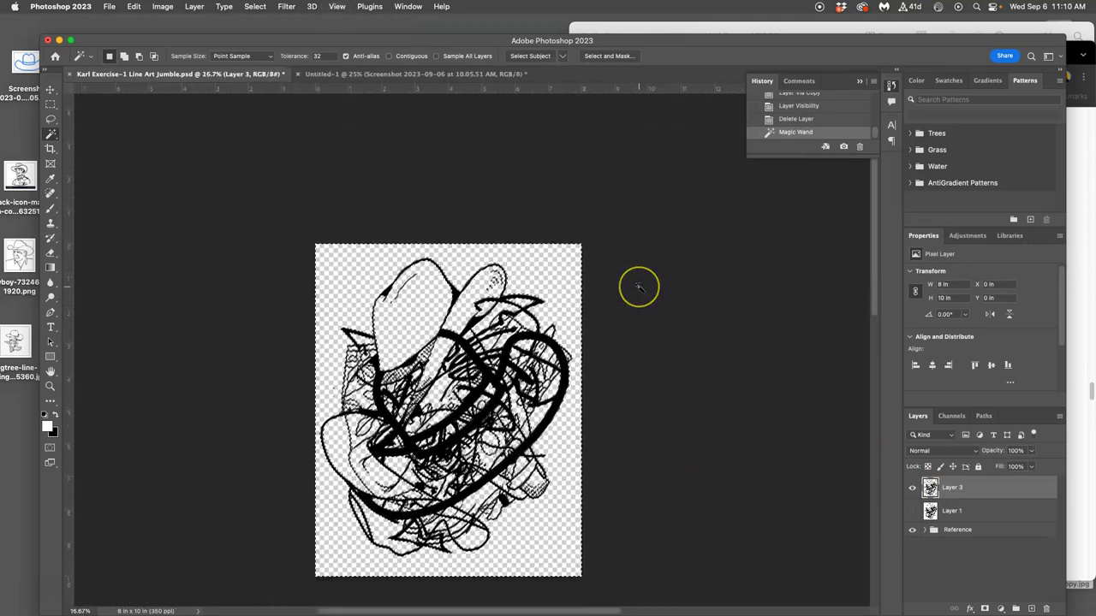
{"action": "scroll", "coordinate": [639, 288], "scroll_direction": "down", "scroll_amount": 3}
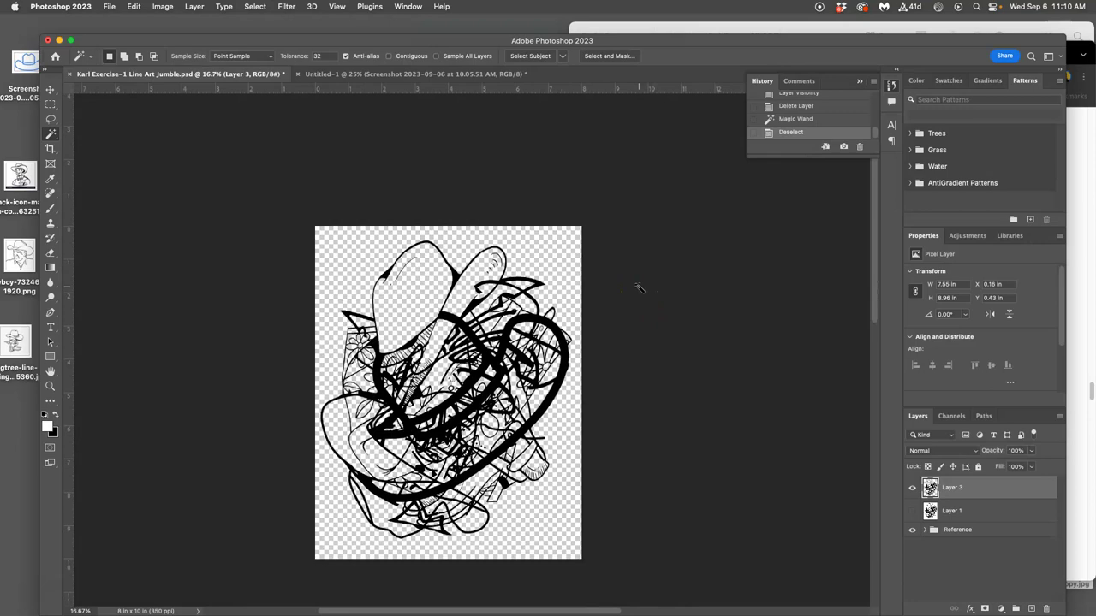
Save, then add a white-filled Layer 4 and move it below the Reference group.
{"action": "key", "text": "super+s"}
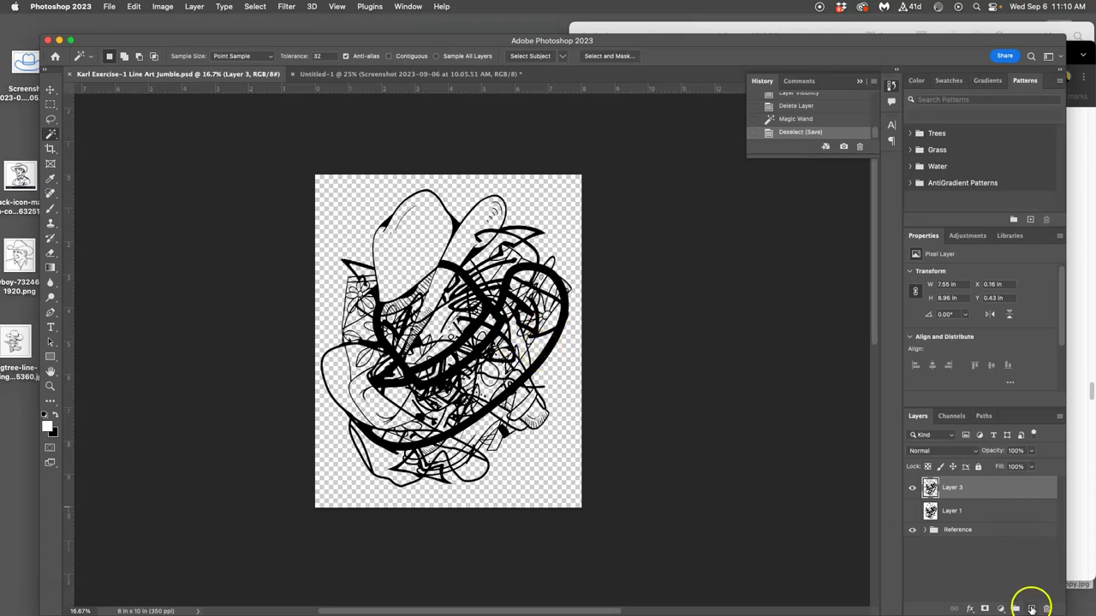
{"action": "left_click", "coordinate": [1032, 608]}
{"action": "left_click", "coordinate": [134, 7]}
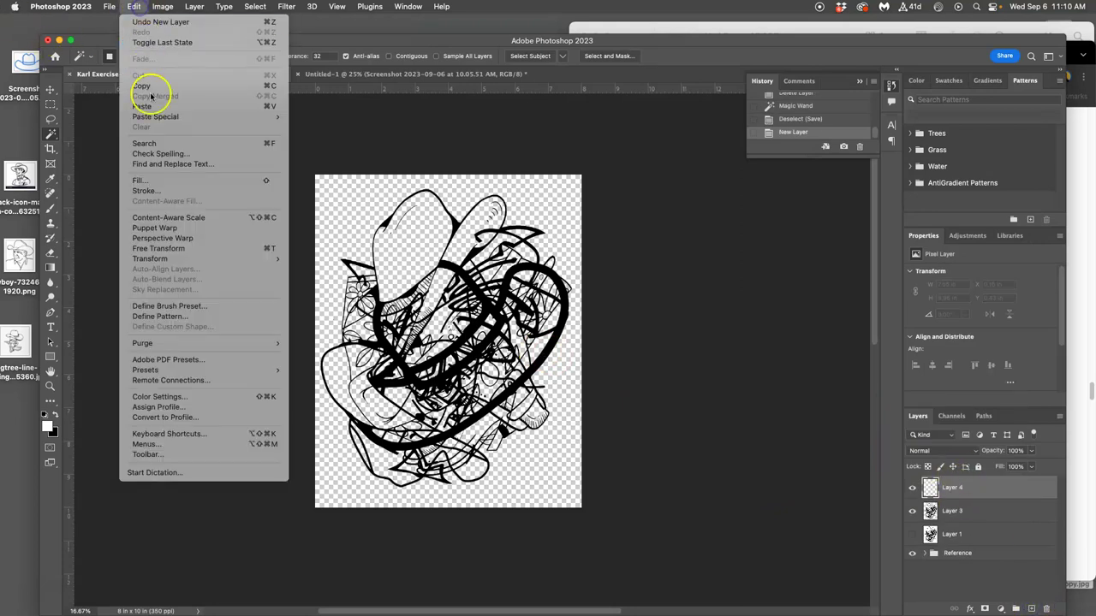
{"action": "left_click", "coordinate": [141, 181]}
{"action": "left_click", "coordinate": [610, 253]}
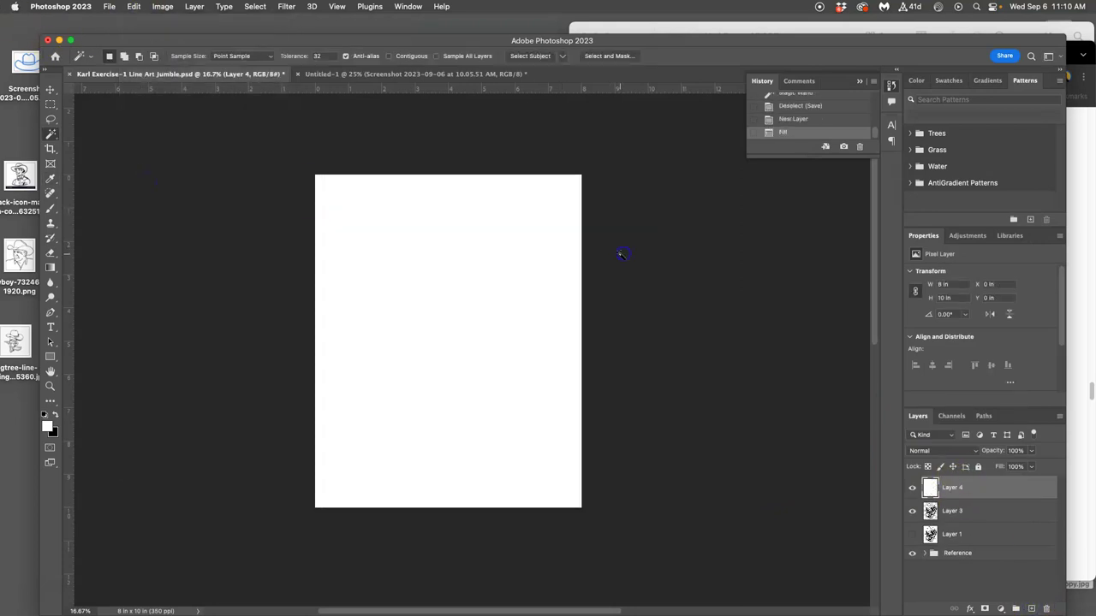
{"action": "left_click_drag", "start_coordinate": [976, 487], "coordinate": [964, 572]}
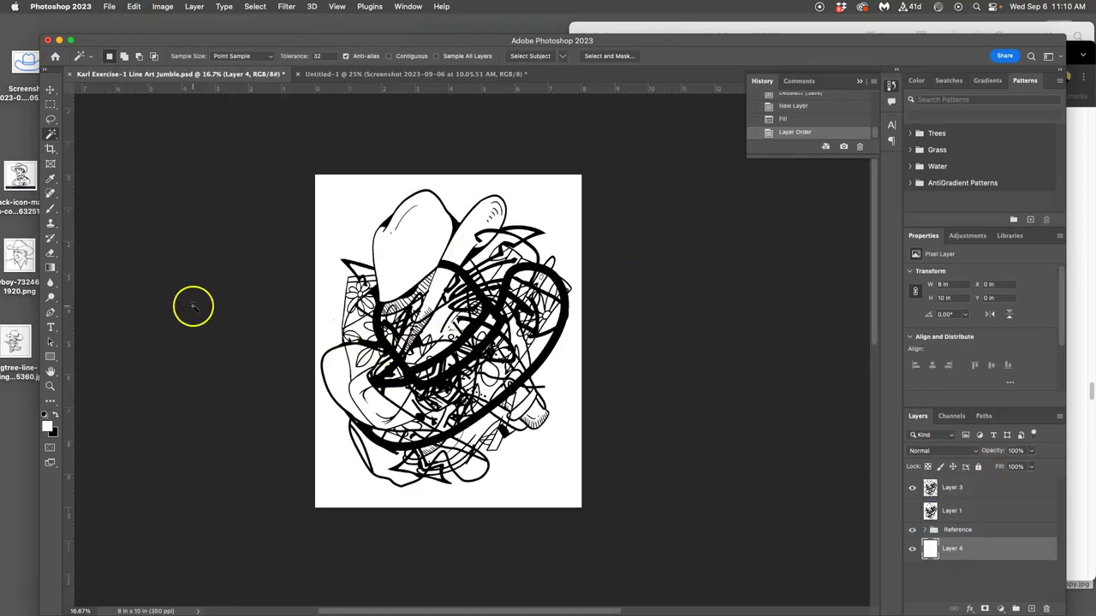
Search Google for 'hawaiian shirt pattern' in a new Chrome tab.
{"action": "left_click", "coordinate": [17, 111]}
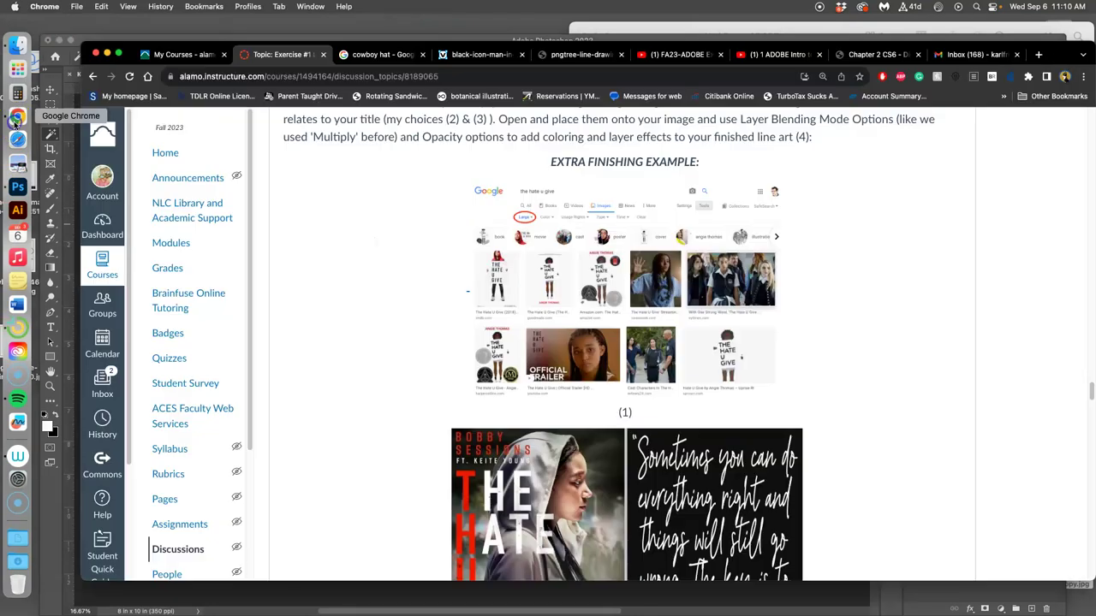
{"action": "left_click", "coordinate": [1038, 54]}
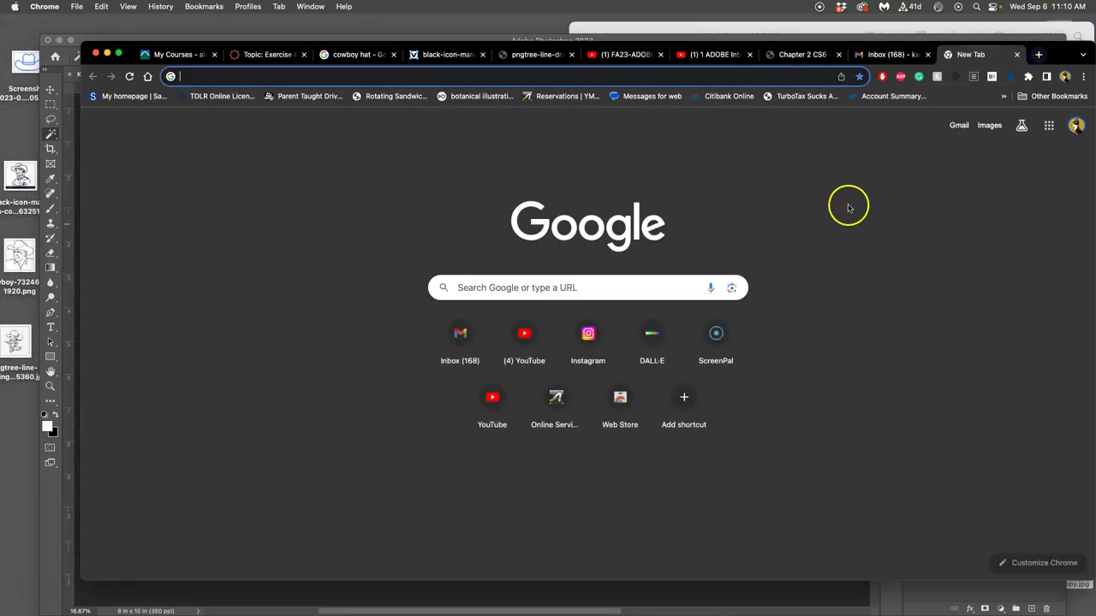
{"action": "type", "text": "hawa"}
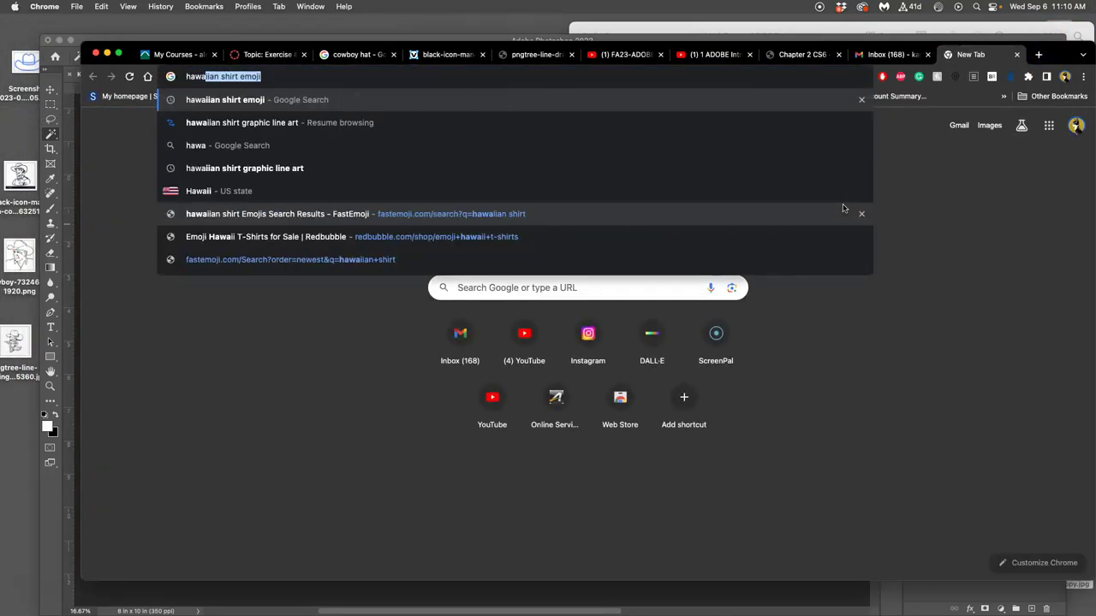
{"action": "type", "text": "i"}
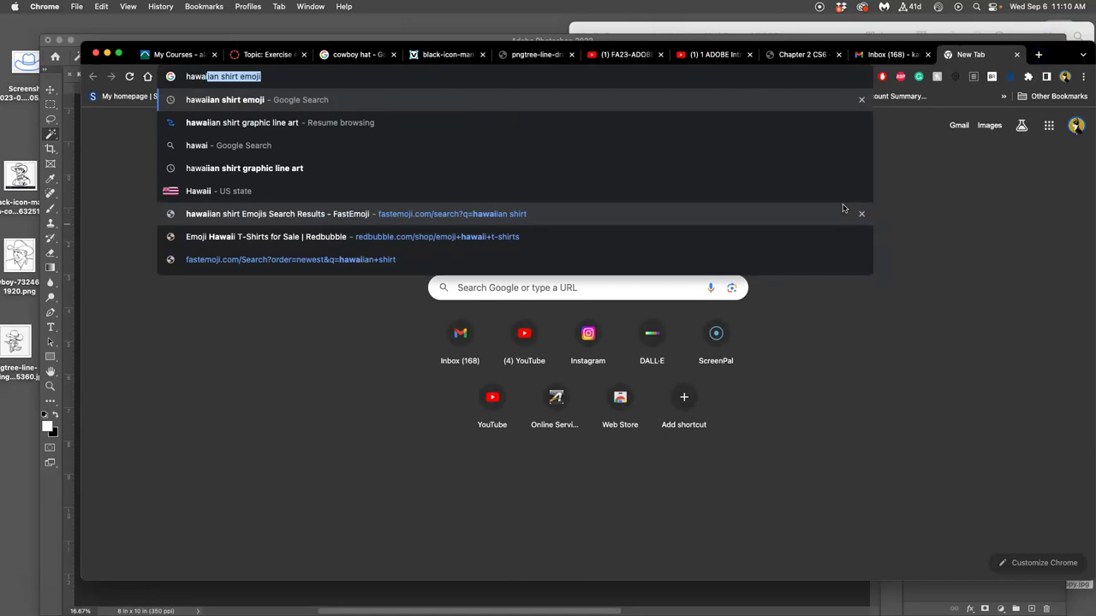
{"action": "type", "text": "ian shi"}
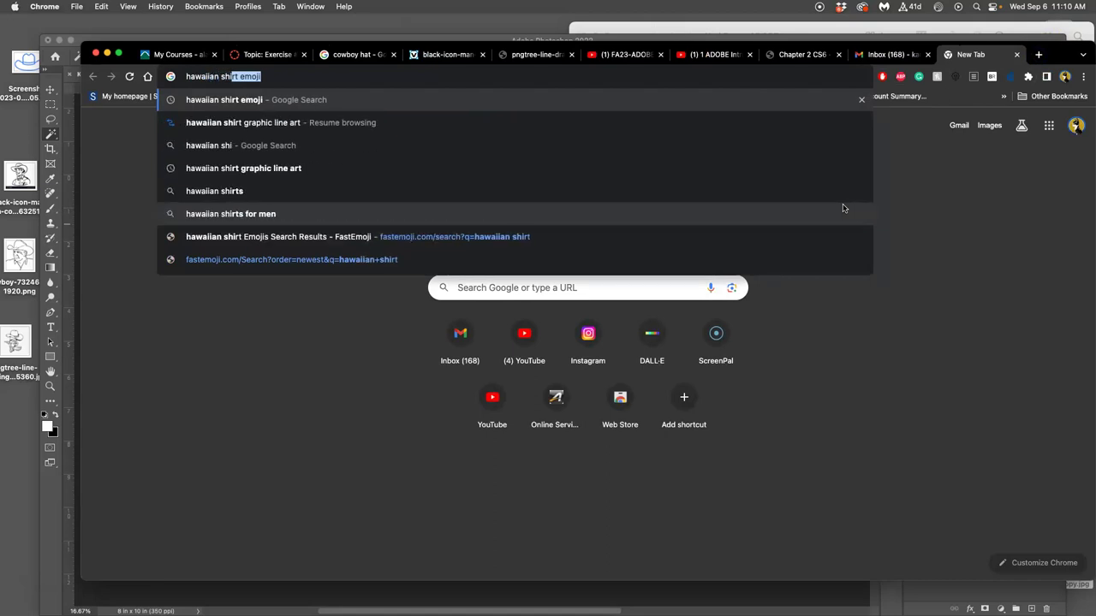
{"action": "type", "text": "rt pattern"}
{"action": "key", "text": "Return"}
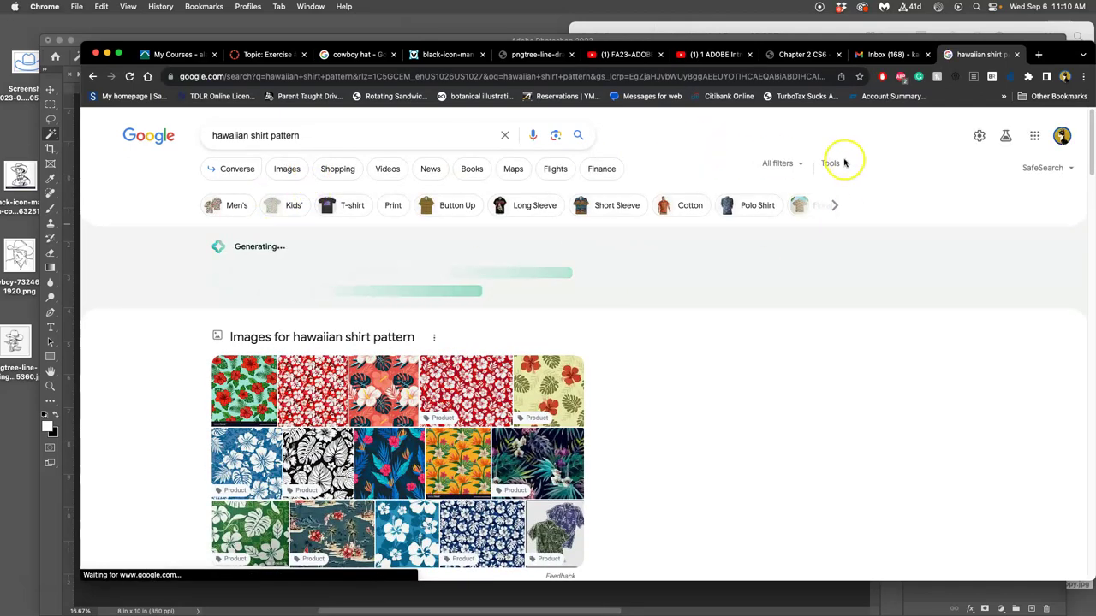
Show image results filtered to Large size and Creative Commons licences.
{"action": "left_click", "coordinate": [832, 167]}
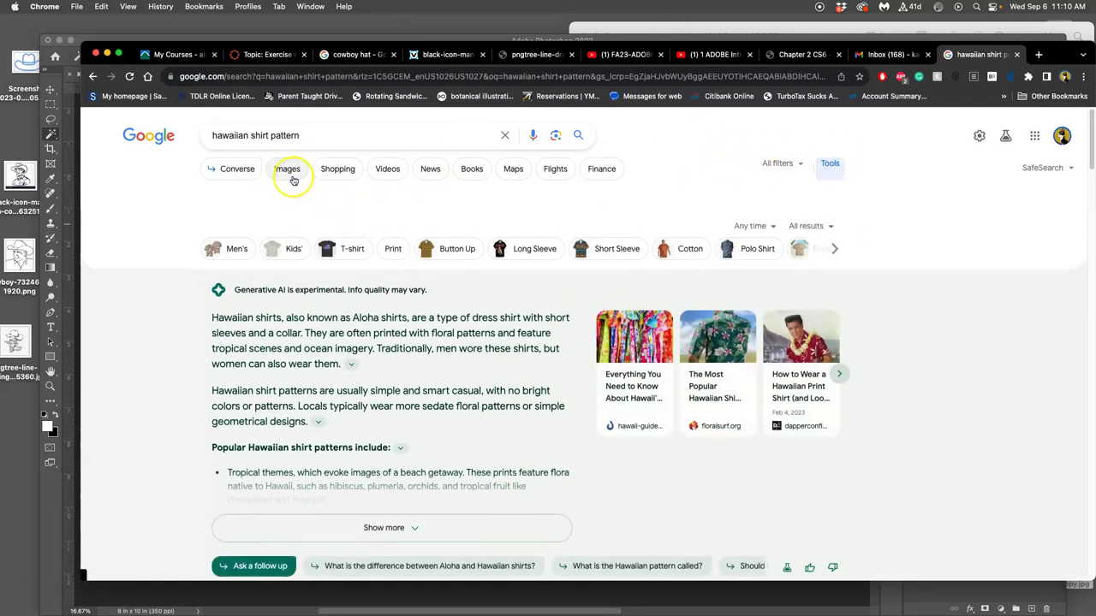
{"action": "left_click", "coordinate": [289, 175]}
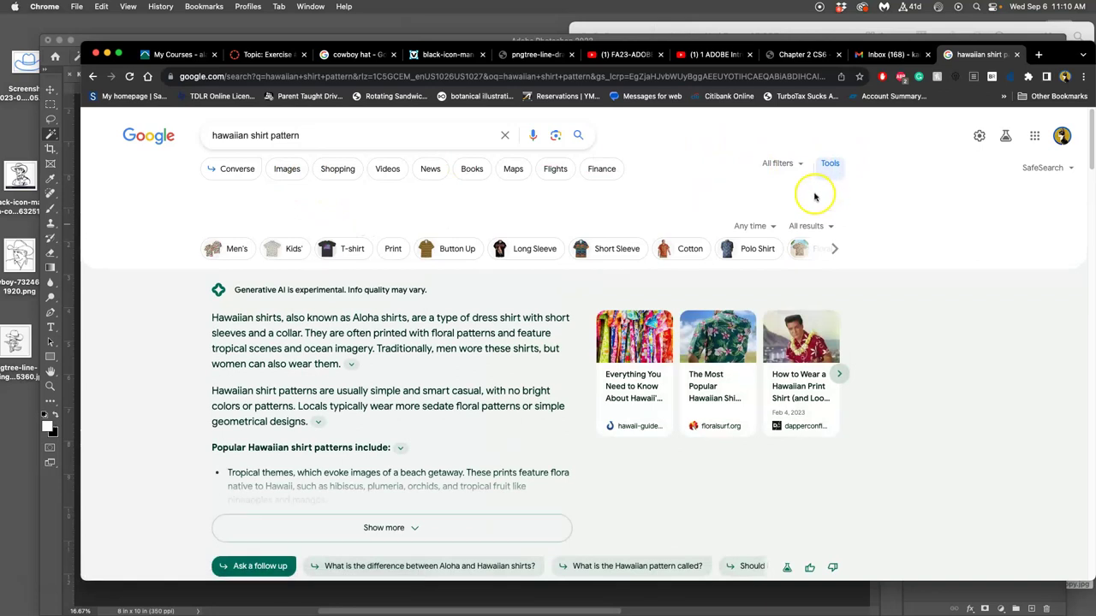
{"action": "left_click", "coordinate": [287, 168]}
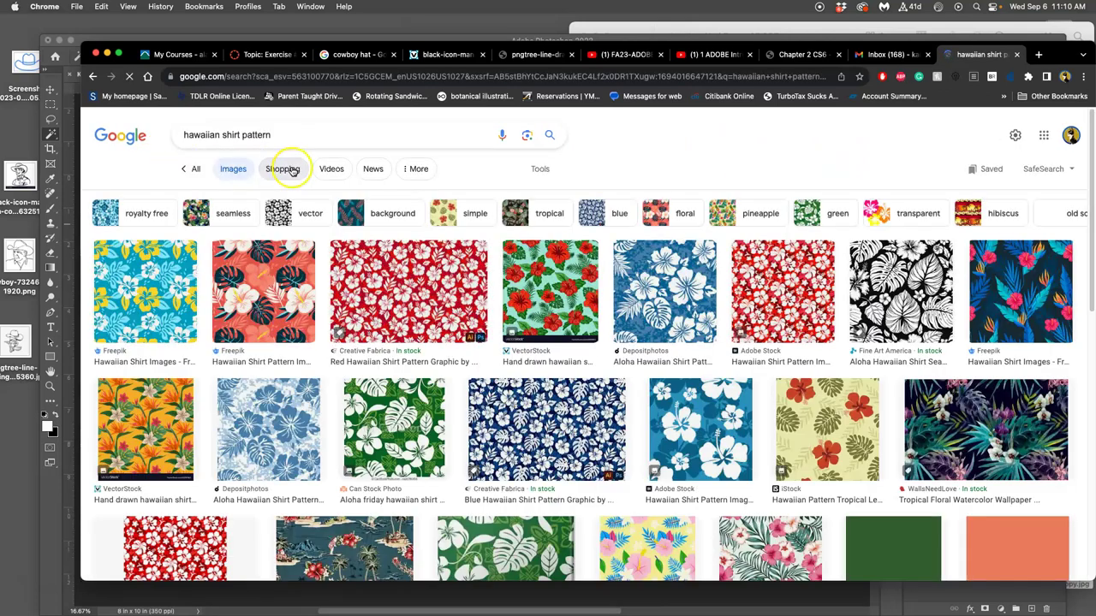
{"action": "left_click", "coordinate": [540, 169]}
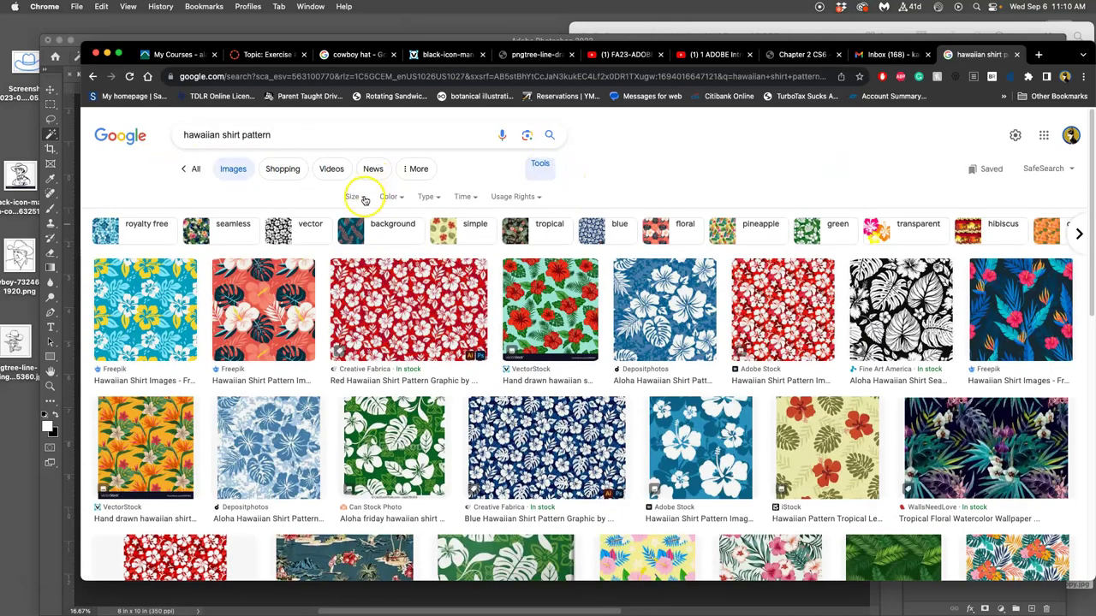
{"action": "left_click", "coordinate": [363, 198]}
{"action": "left_click", "coordinate": [357, 237]}
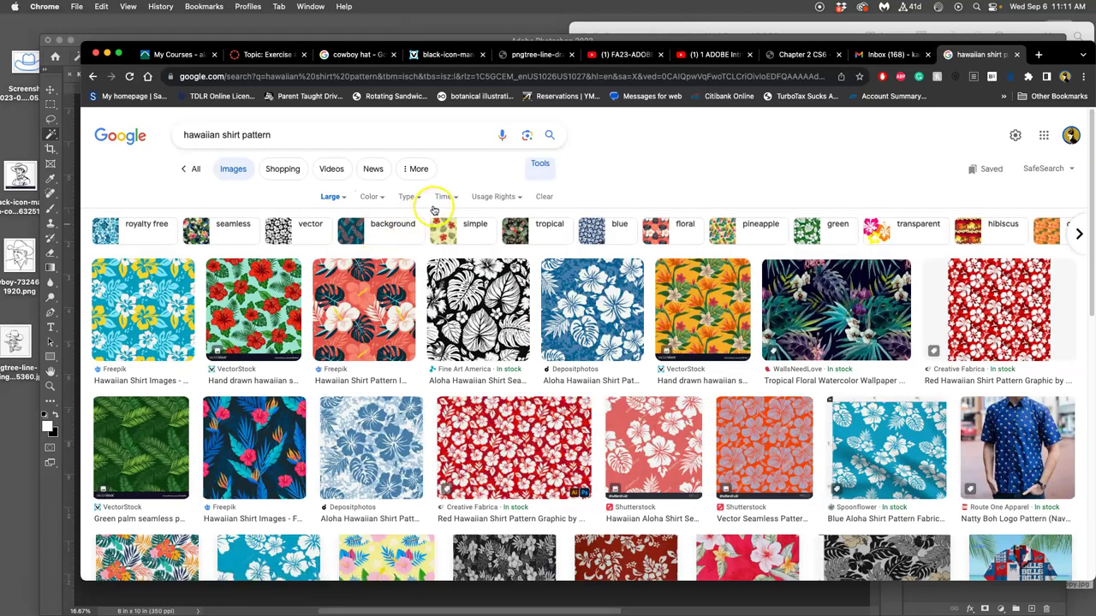
{"action": "left_click", "coordinate": [495, 196]}
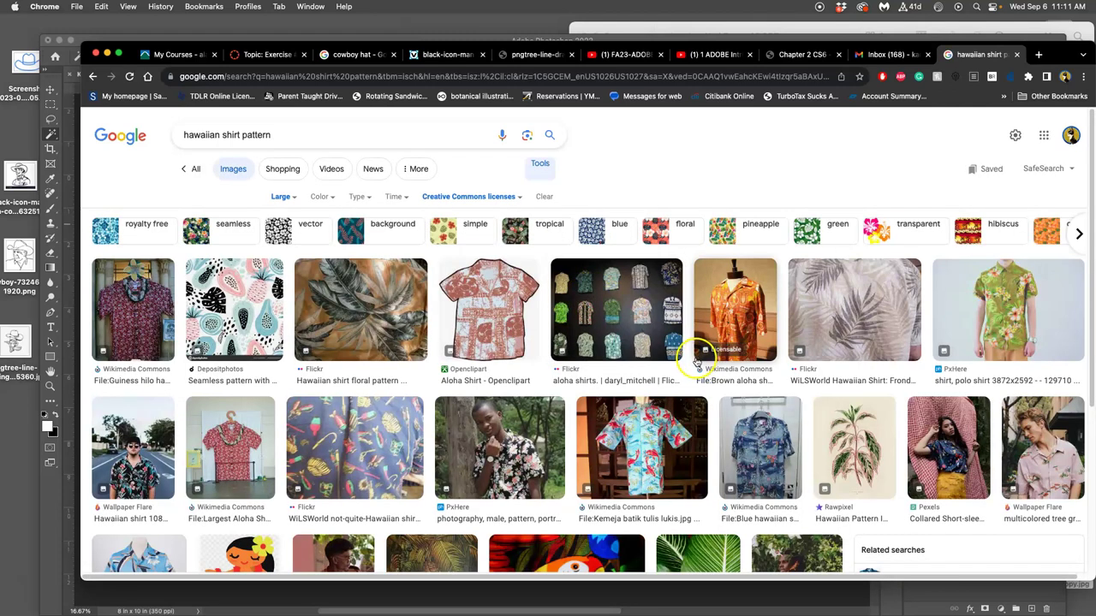
Preview the green floral shirt image, view it full size in a new tab, then close it.
{"action": "scroll", "coordinate": [698, 360], "scroll_direction": "down", "scroll_amount": 3}
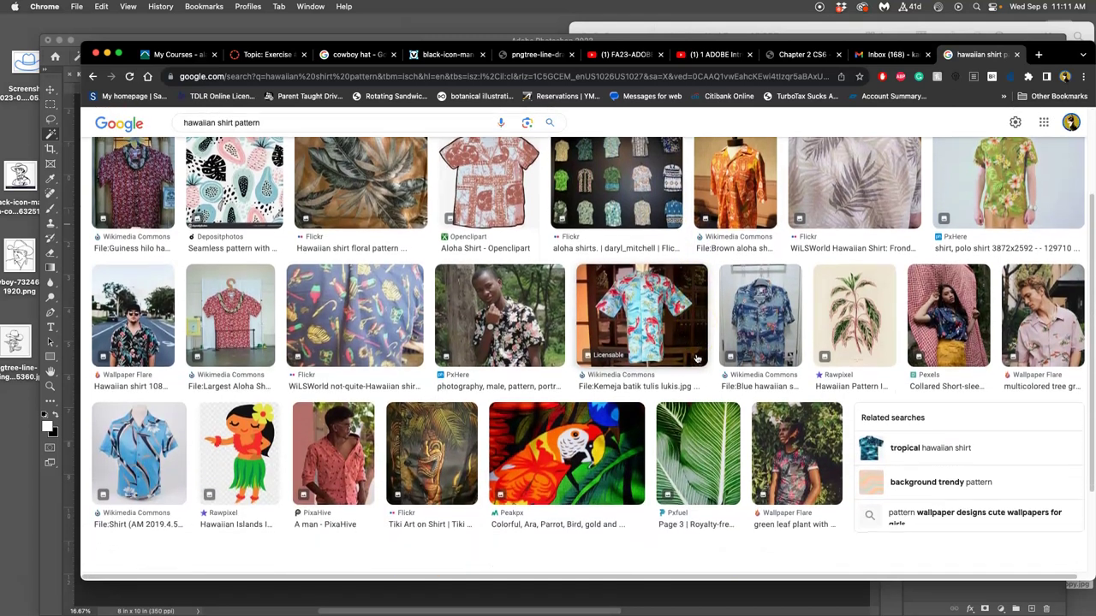
{"action": "scroll", "coordinate": [856, 300], "scroll_direction": "up", "scroll_amount": 1}
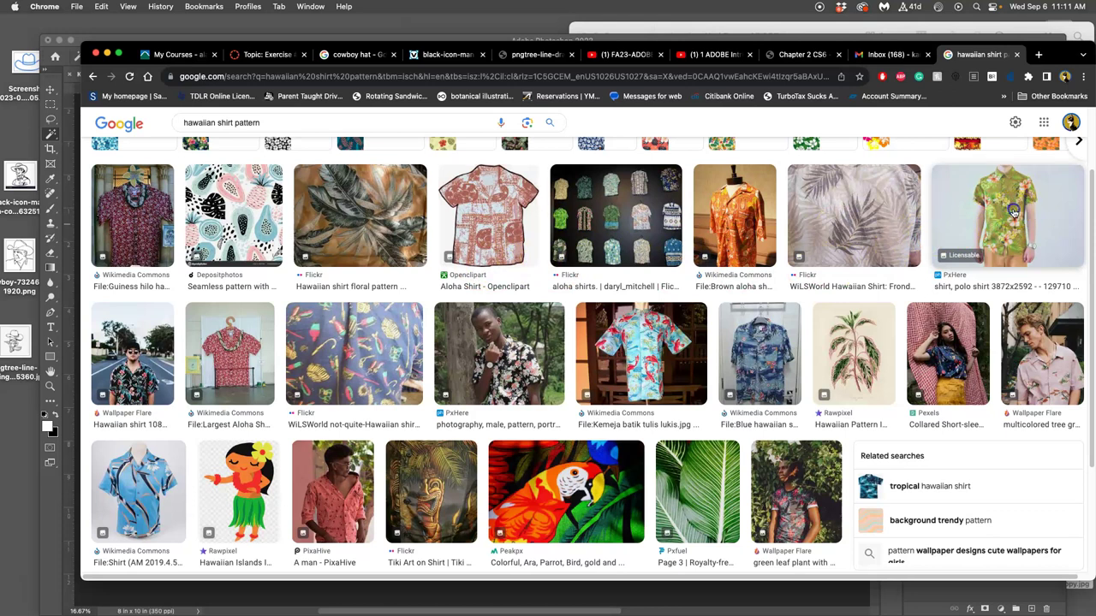
{"action": "left_click", "coordinate": [1012, 211]}
{"action": "right_click", "coordinate": [888, 298]}
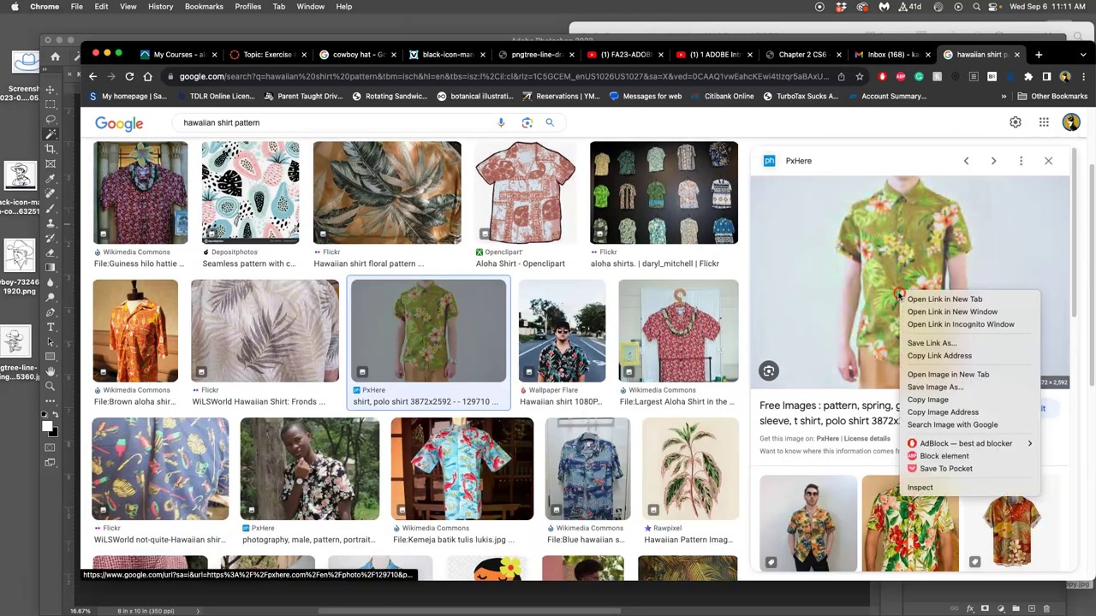
{"action": "left_click", "coordinate": [950, 374]}
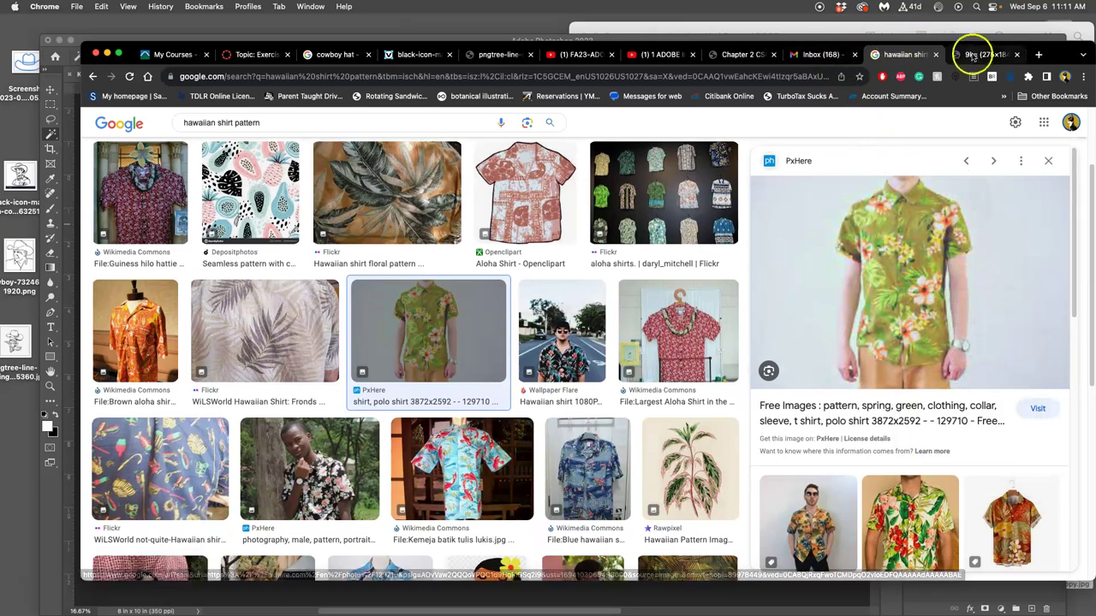
{"action": "left_click", "coordinate": [980, 55]}
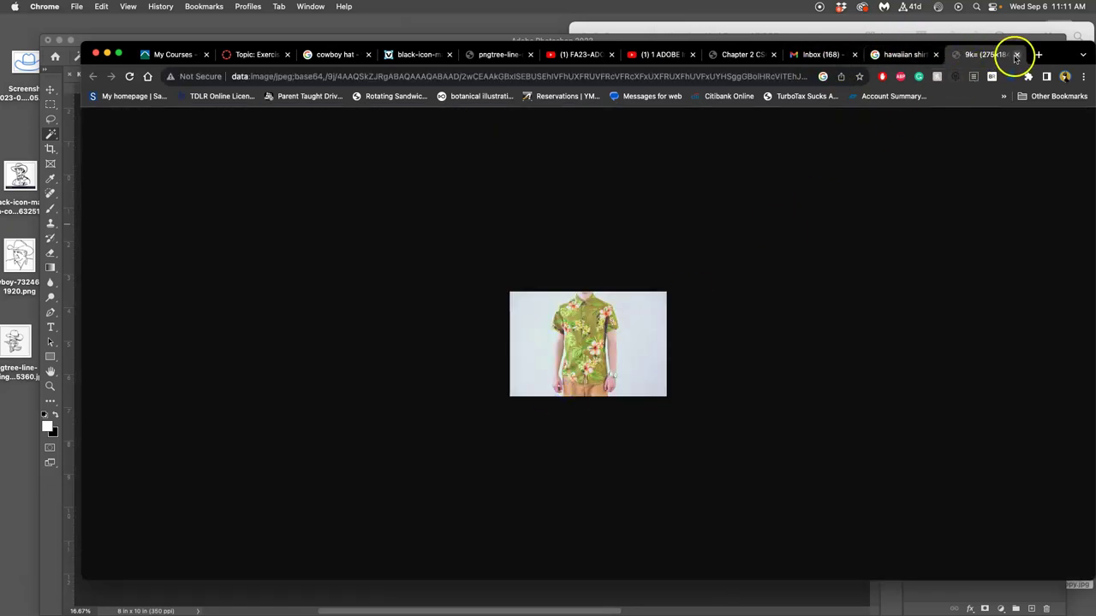
{"action": "left_click", "coordinate": [1016, 54]}
{"action": "scroll", "coordinate": [594, 311], "scroll_direction": "up", "scroll_amount": 3}
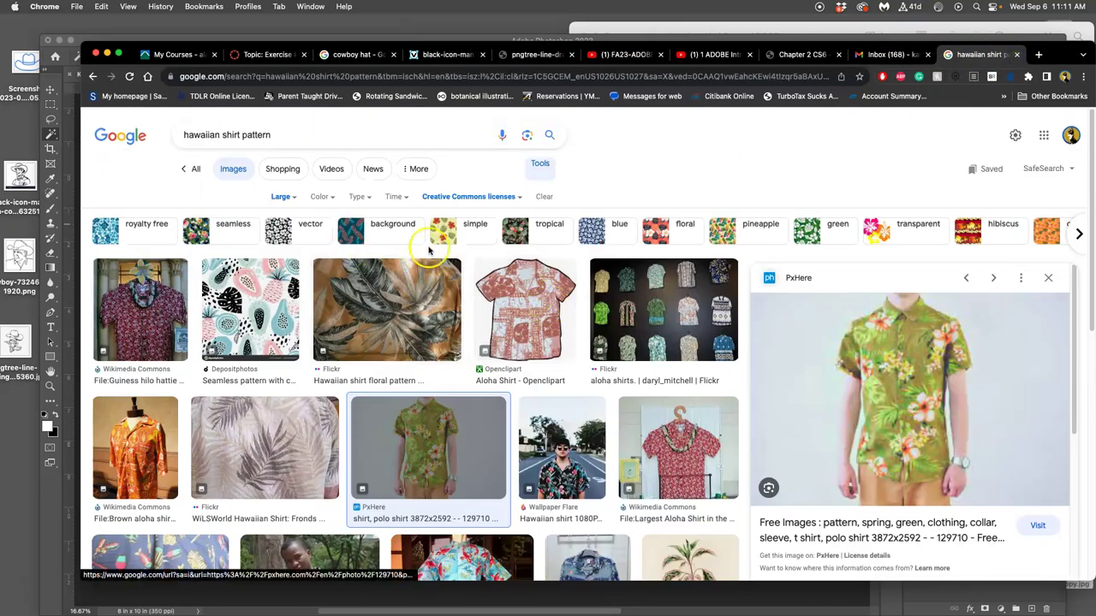
Go to Pixabay and search for 'hawaiian shirt'.
{"action": "left_click", "coordinate": [291, 77]}
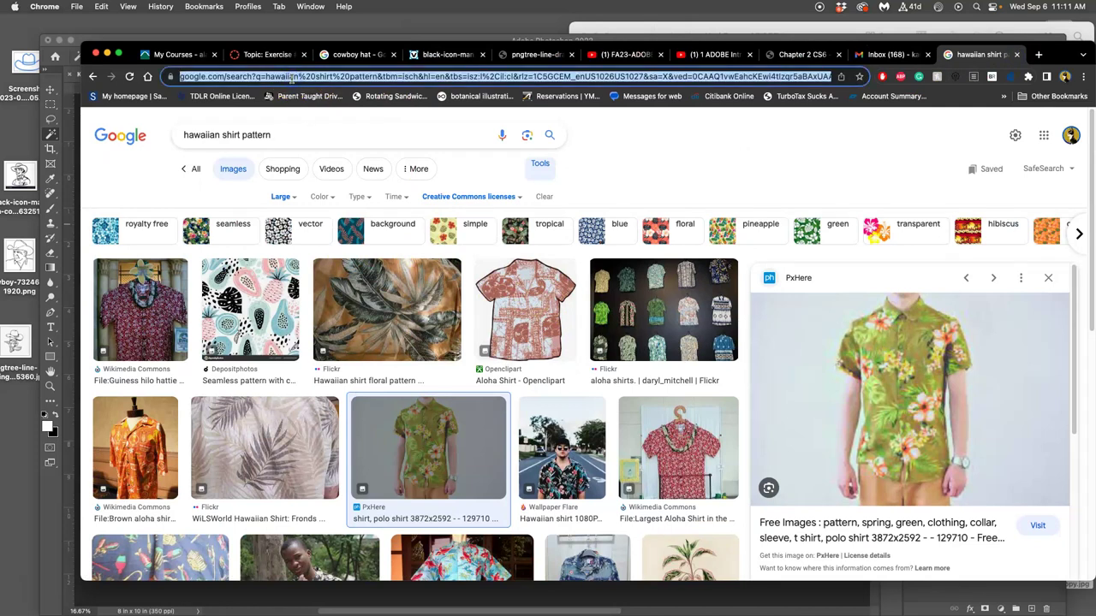
{"action": "type", "text": "pixabay"}
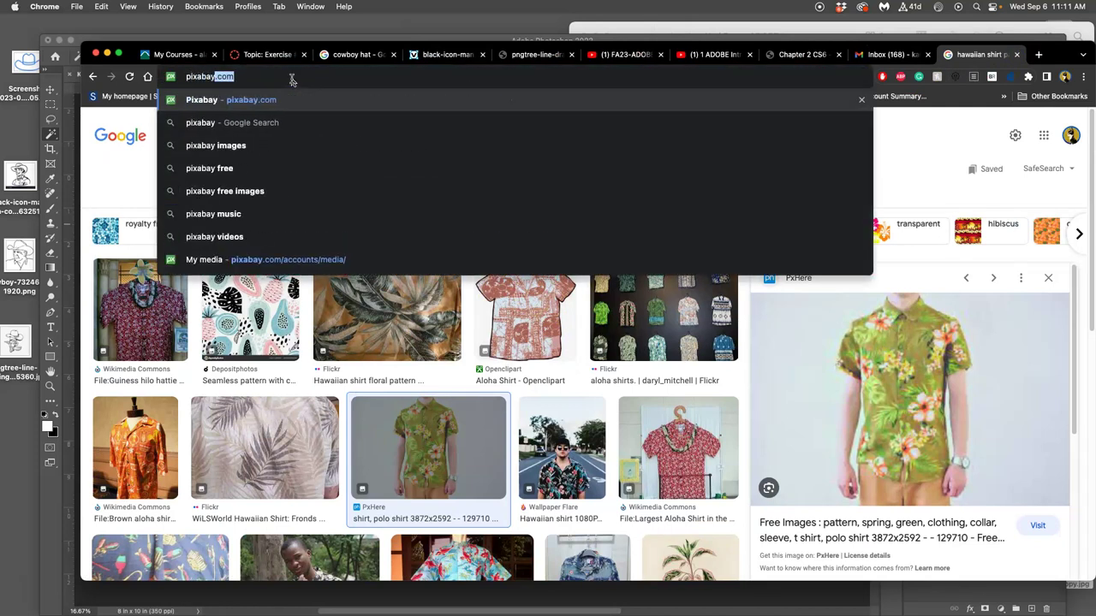
{"action": "key", "text": "Return"}
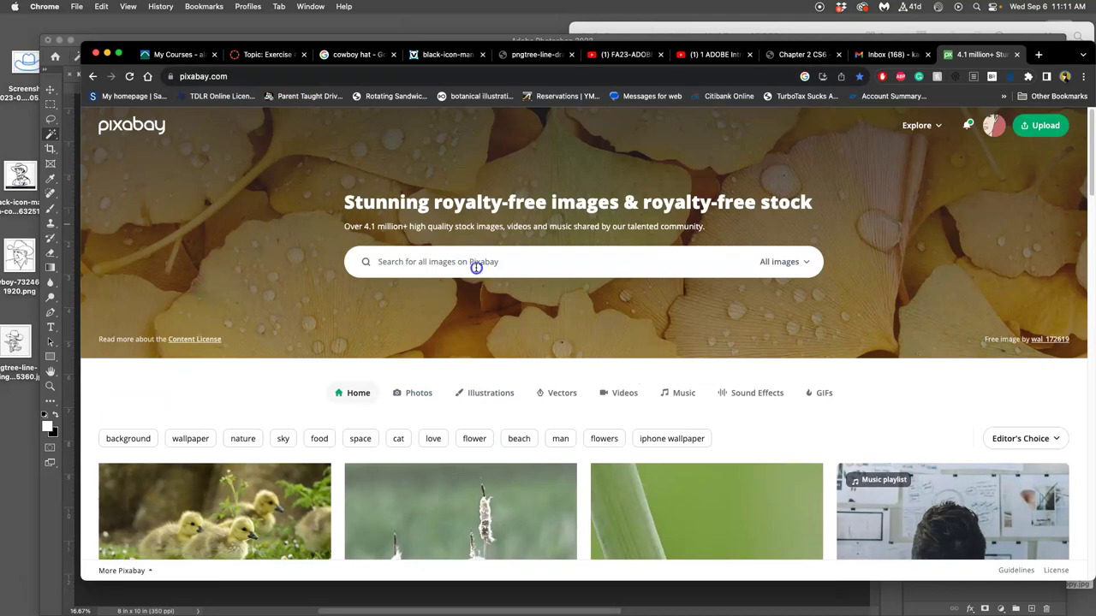
{"action": "left_click", "coordinate": [476, 265]}
{"action": "type", "text": "hawai"}
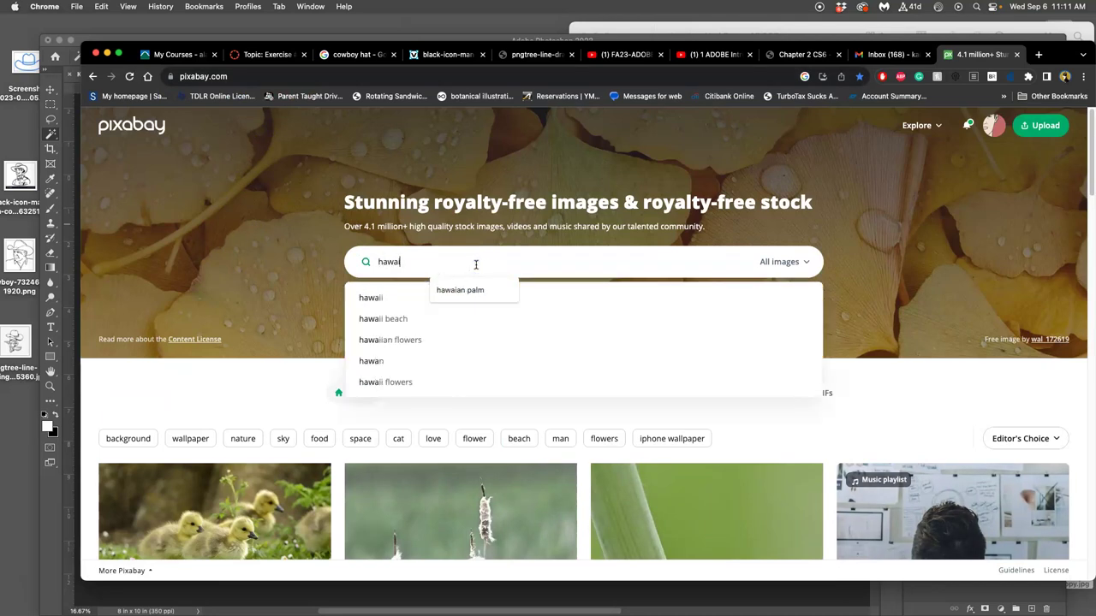
{"action": "type", "text": "ian sh"}
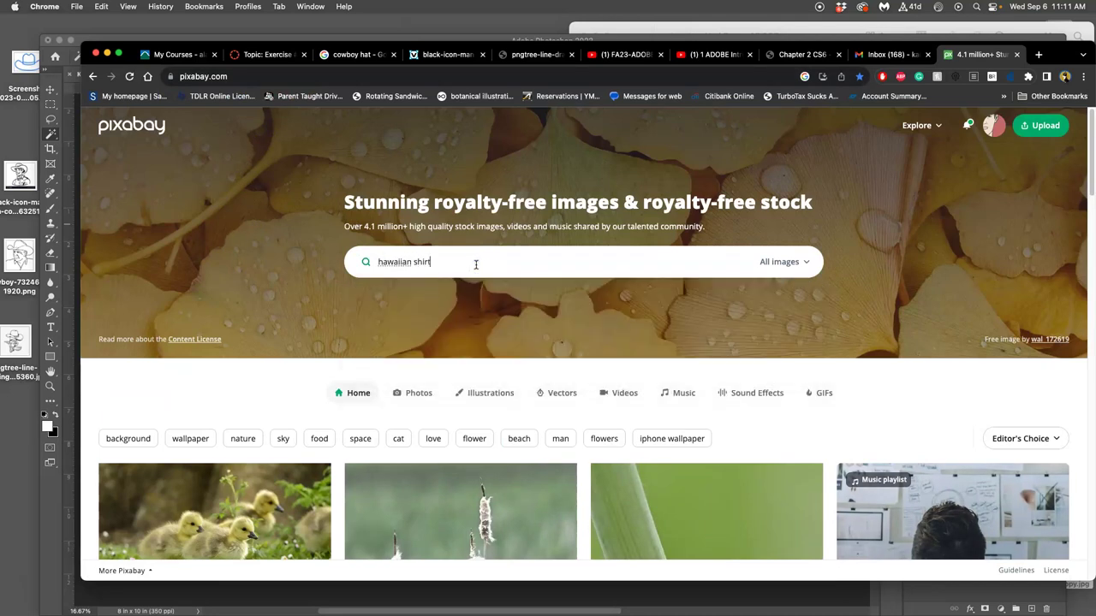
{"action": "type", "text": "irt"}
{"action": "key", "text": "Return"}
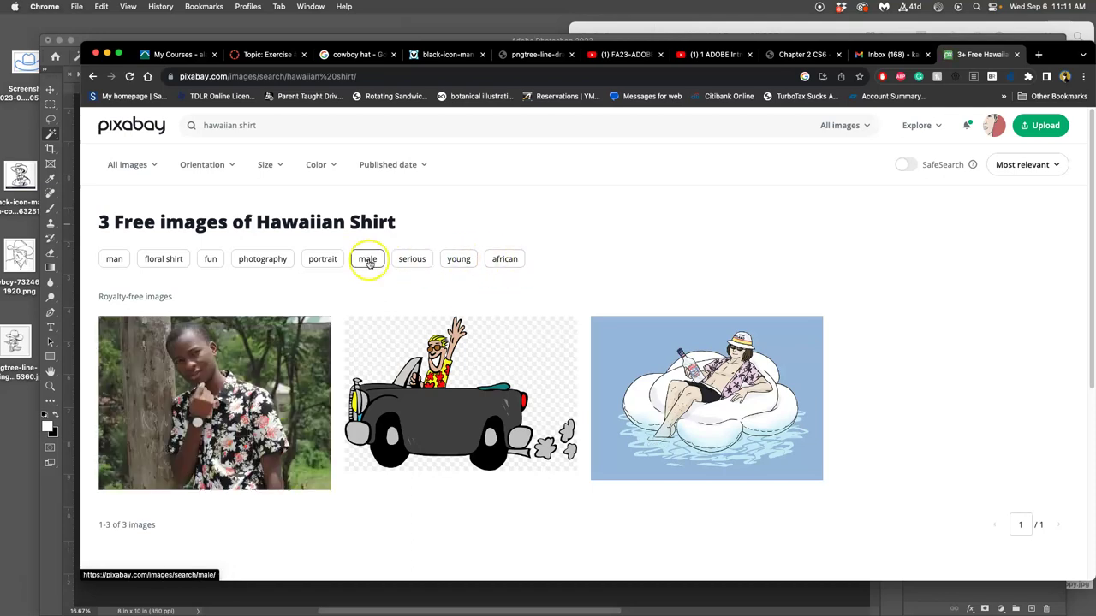
Download the floral shirt photo at 4896×3672 and return to the Photoshop document.
{"action": "left_click", "coordinate": [229, 432]}
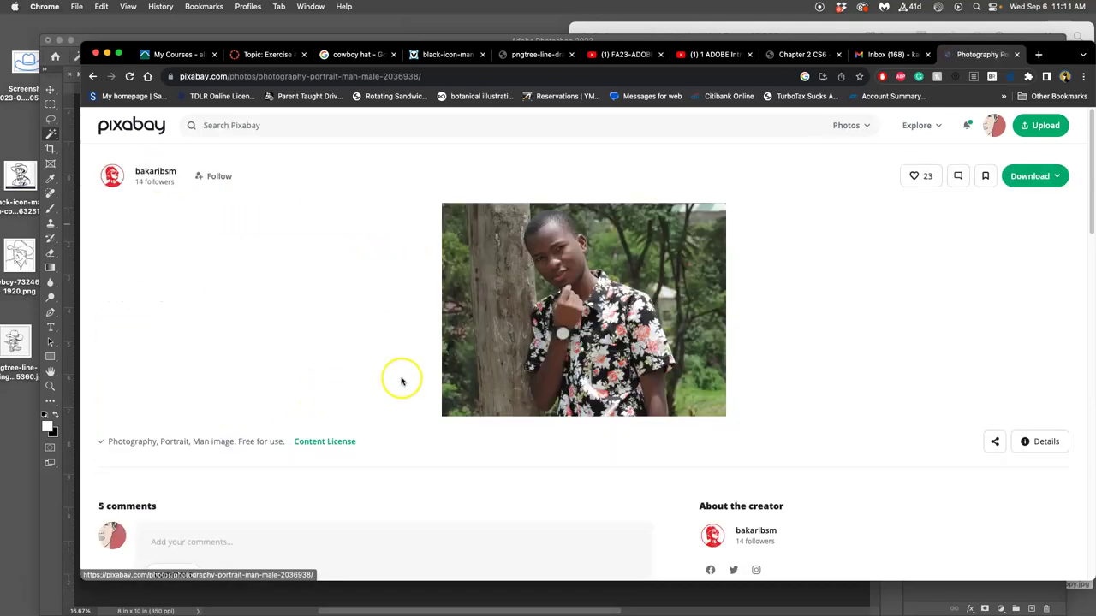
{"action": "left_click", "coordinate": [1053, 178]}
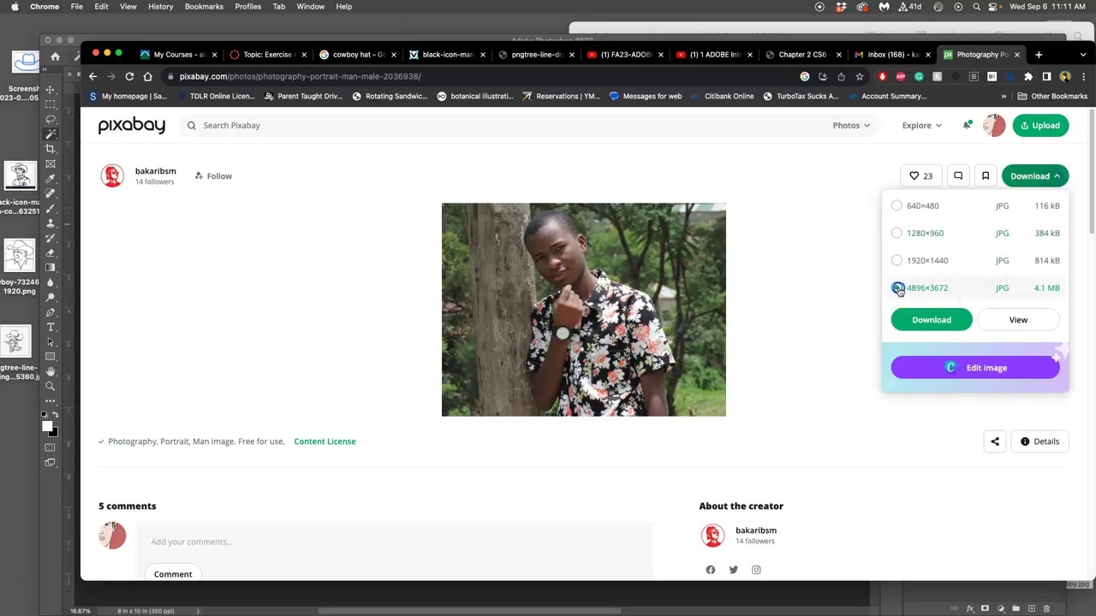
{"action": "left_click", "coordinate": [932, 320]}
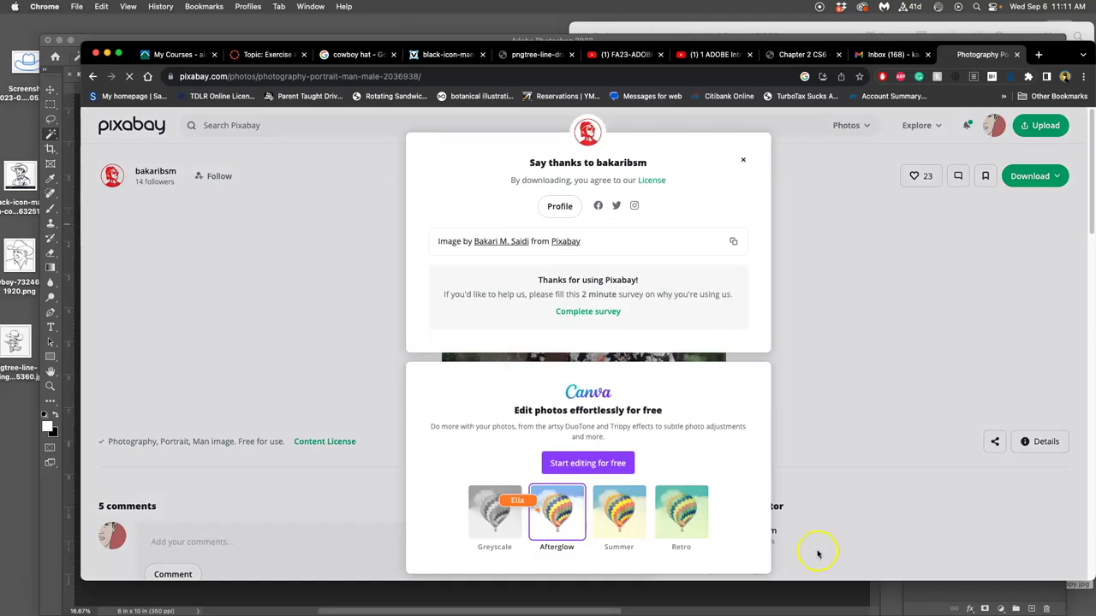
{"action": "left_click", "coordinate": [84, 39]}
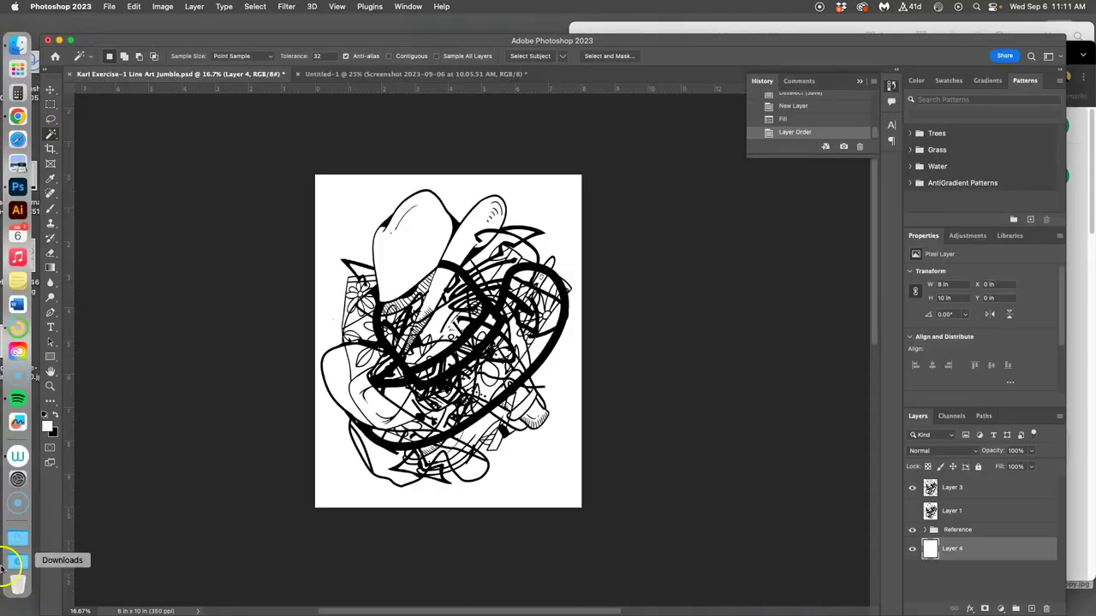
Place photography-2036938.jpg from Downloads, scale it to about 150% to cover the canvas, and commit.
{"action": "left_click", "coordinate": [17, 561]}
{"action": "left_click_drag", "start_coordinate": [87, 180], "coordinate": [417, 249]}
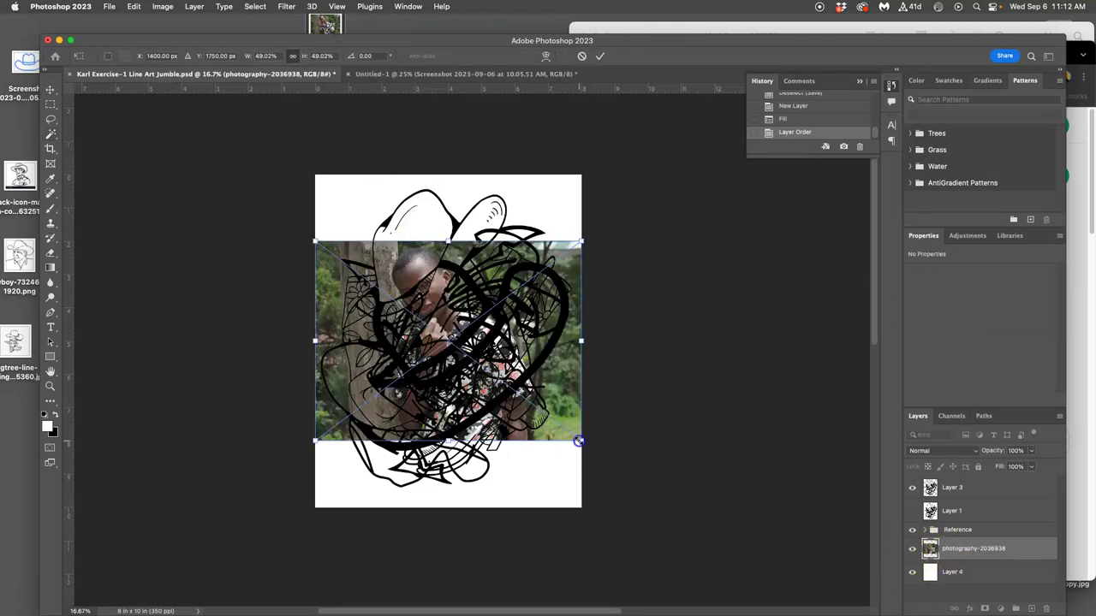
{"action": "left_click_drag", "start_coordinate": [578, 441], "coordinate": [732, 610]}
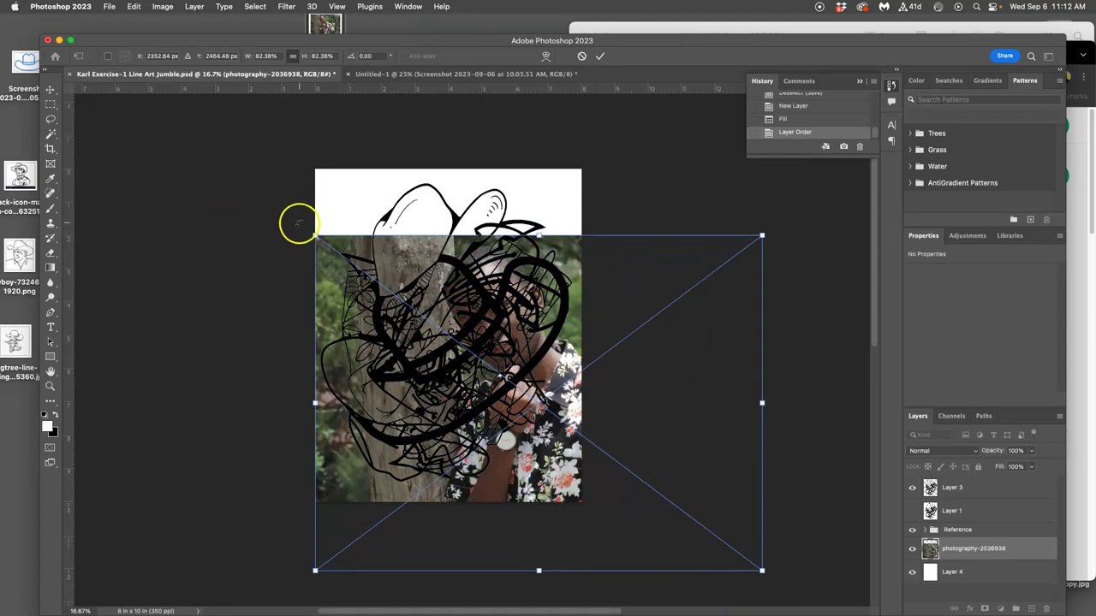
{"action": "left_click_drag", "start_coordinate": [314, 237], "coordinate": [86, 102]}
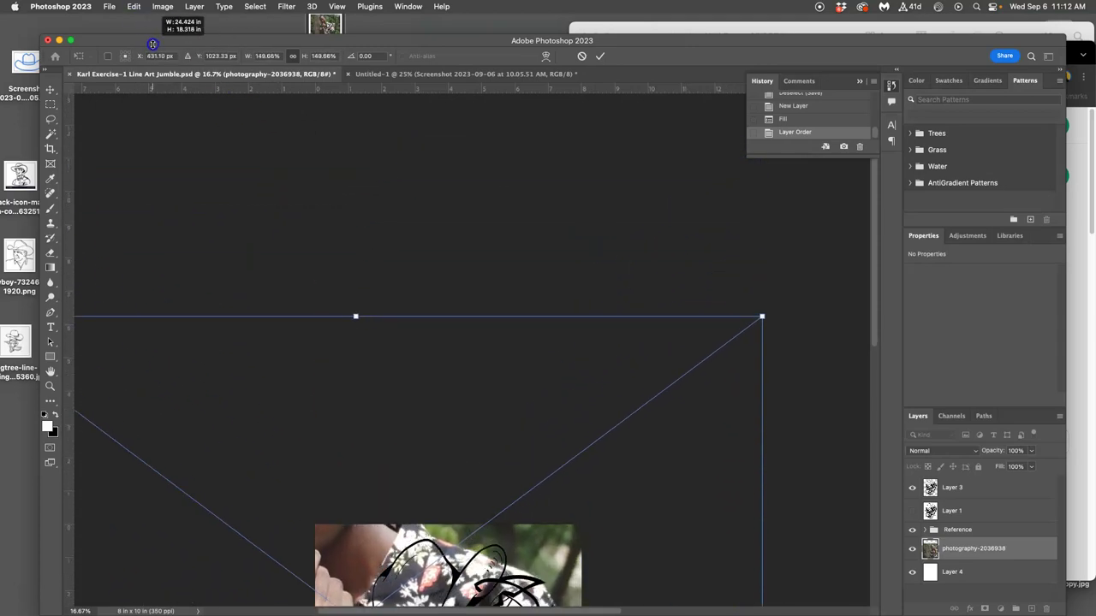
{"action": "scroll", "coordinate": [357, 198], "scroll_direction": "down", "scroll_amount": 10}
{"action": "scroll", "coordinate": [357, 198], "scroll_direction": "up", "scroll_amount": 4}
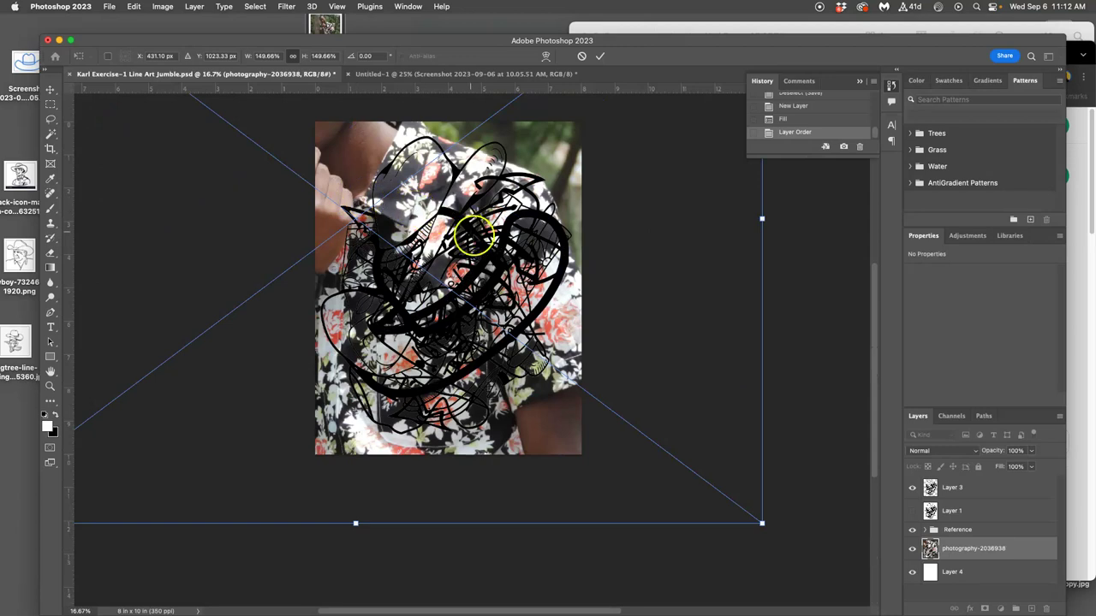
{"action": "left_click_drag", "start_coordinate": [579, 203], "coordinate": [565, 166]}
{"action": "key", "text": "Return"}
{"action": "key", "text": "w"}
{"action": "left_click", "coordinate": [709, 328]}
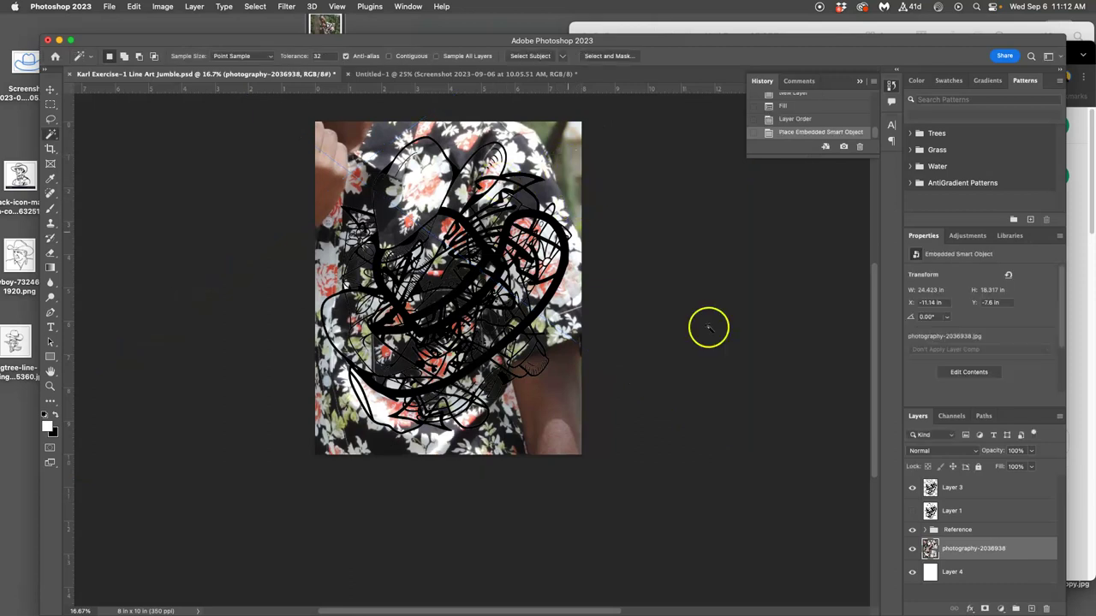
Magic Wand Layer 3's line art while toggling layer visibility, then deselect.
{"action": "left_click", "coordinate": [912, 544]}
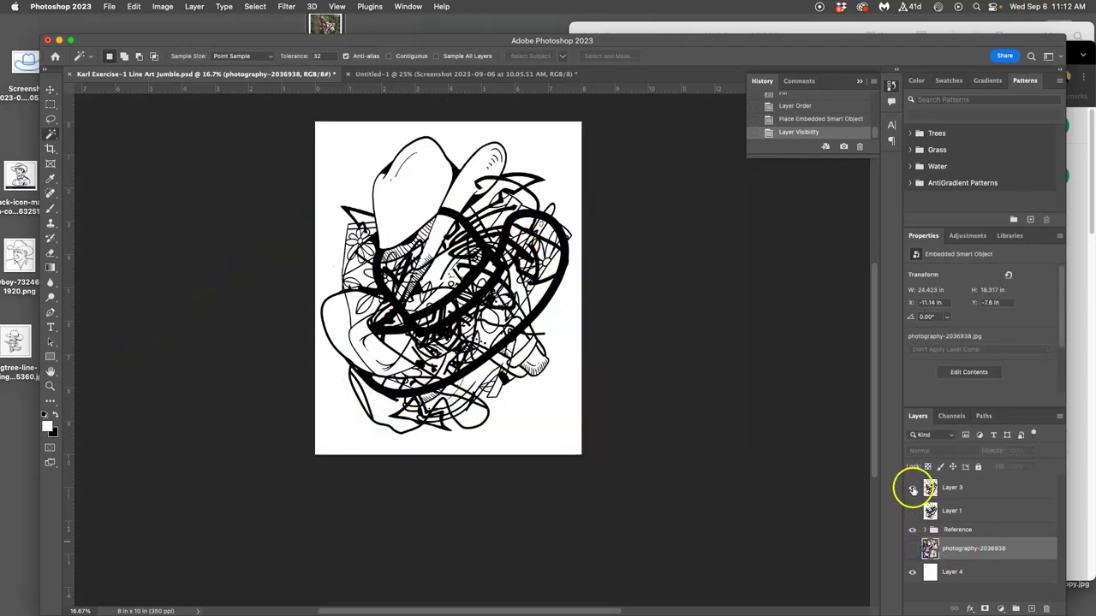
{"action": "left_click", "coordinate": [925, 489]}
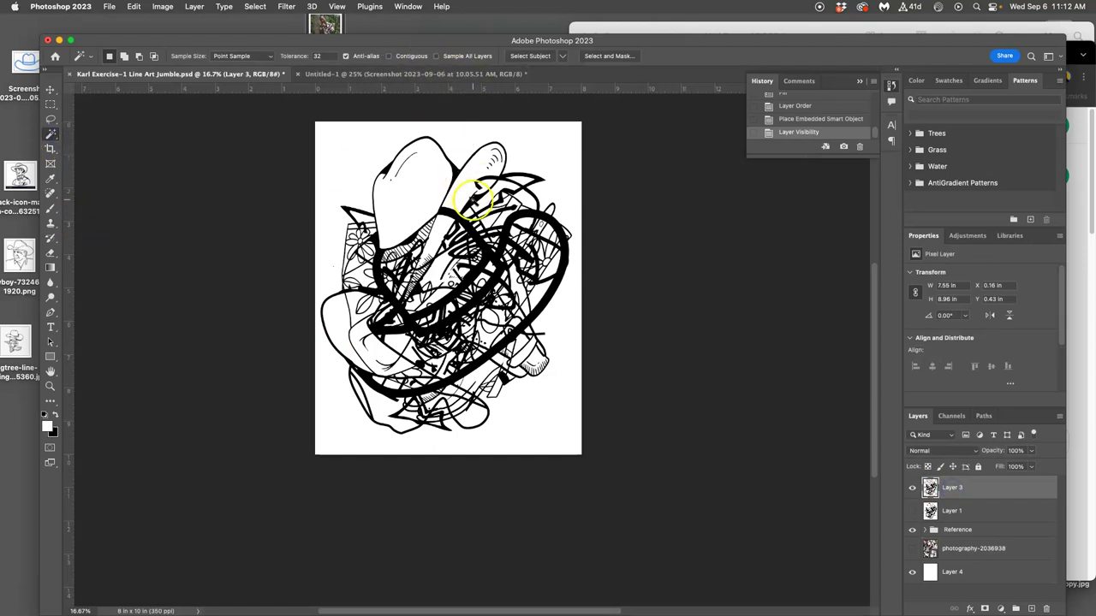
{"action": "left_click", "coordinate": [473, 199]}
{"action": "left_click", "coordinate": [912, 487]}
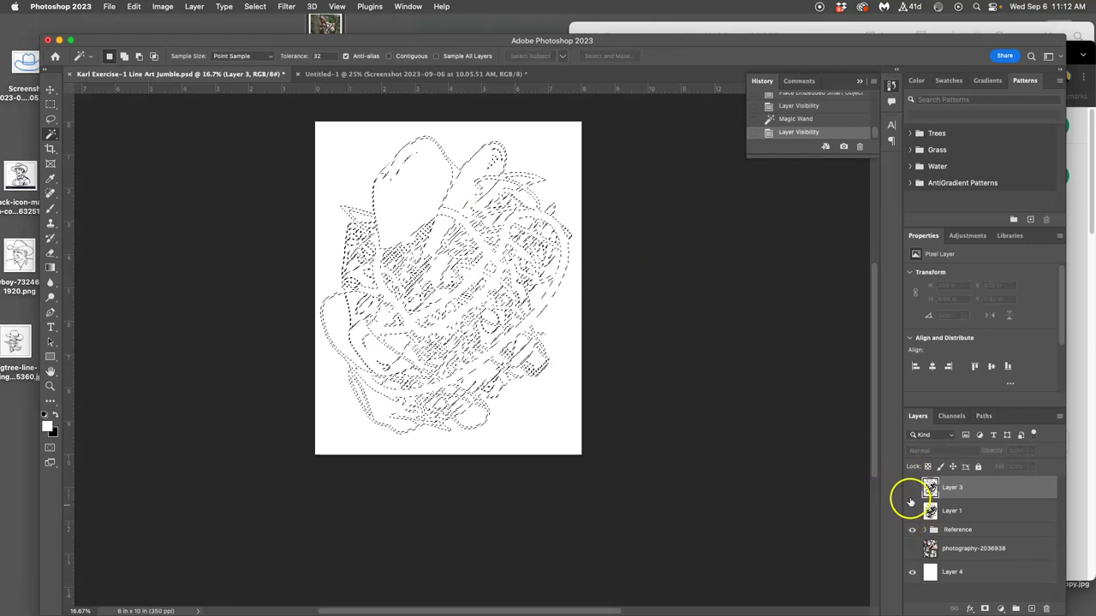
{"action": "left_click", "coordinate": [912, 549]}
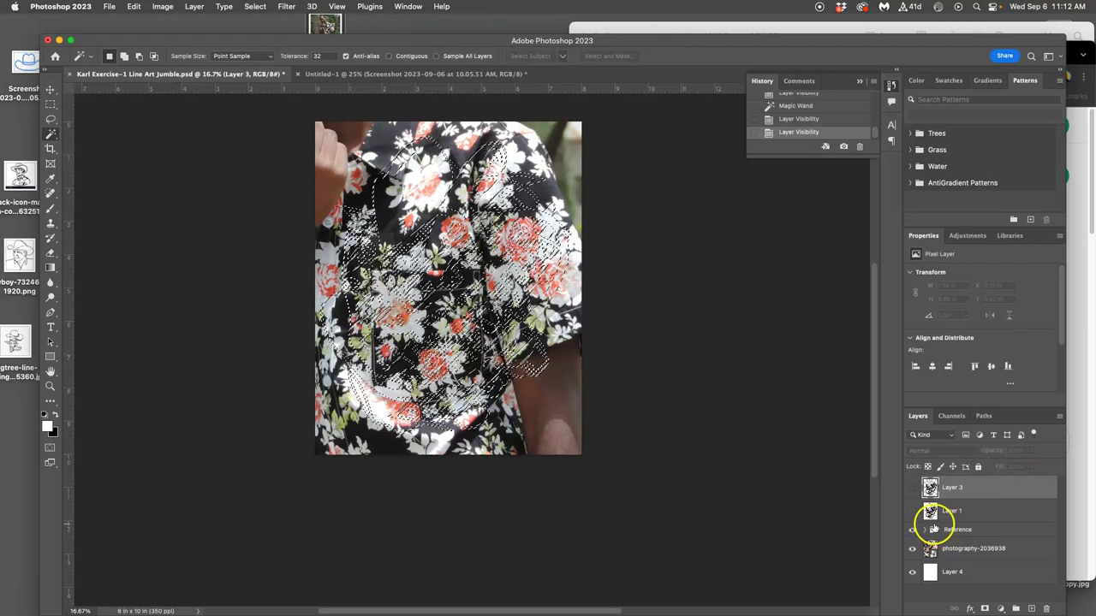
{"action": "key", "text": "super+d"}
Warp the shirt photo layer with Free Transform, reshaping collar and lower right, then show Layer 3.
{"action": "left_click", "coordinate": [965, 552]}
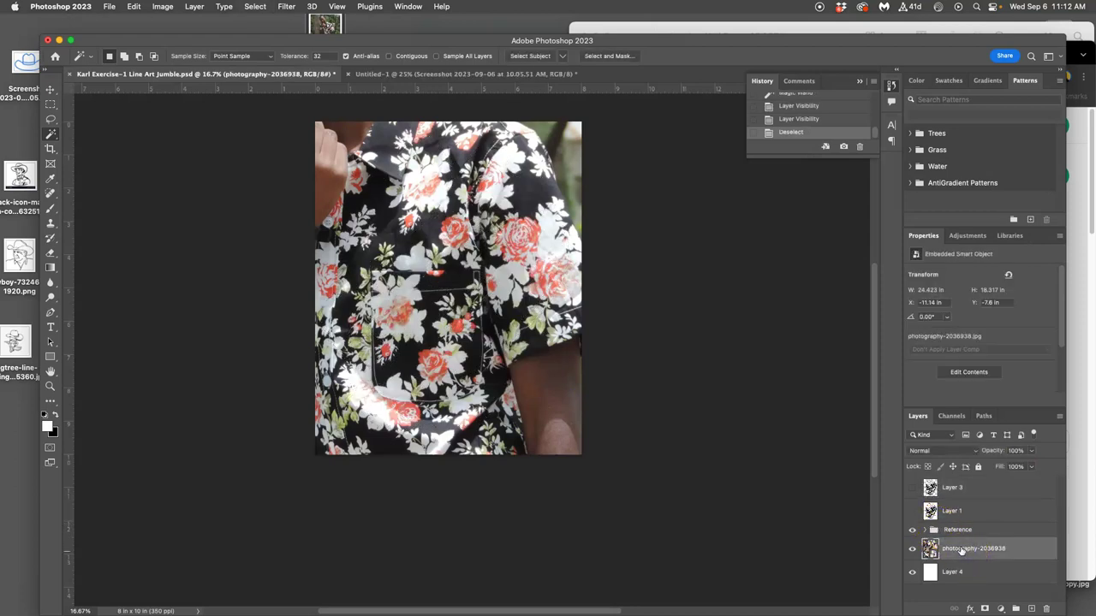
{"action": "key", "text": "super+t"}
{"action": "right_click", "coordinate": [492, 329]}
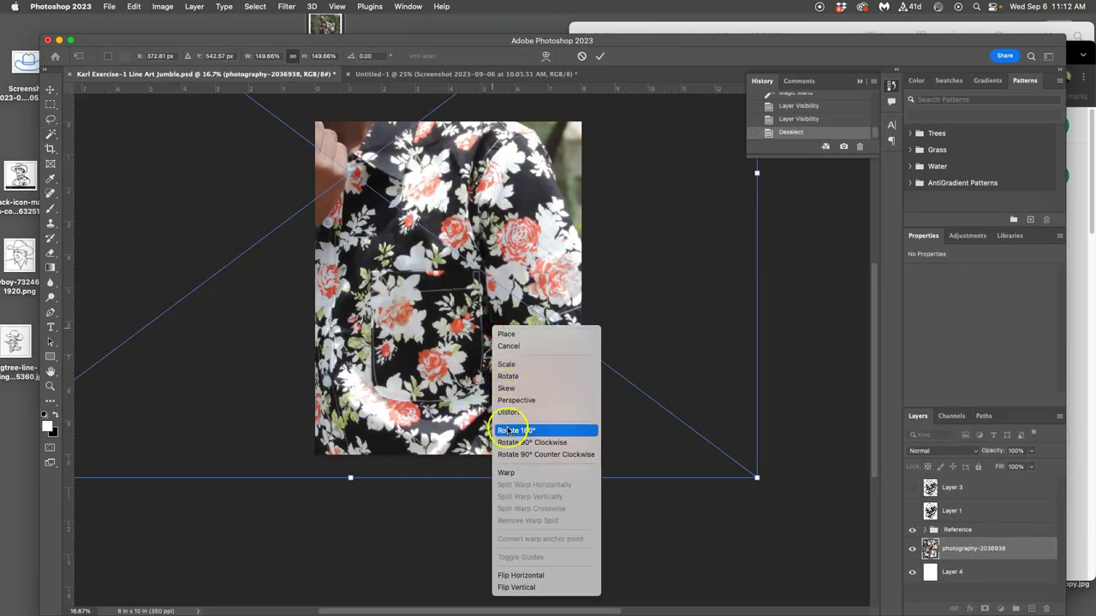
{"action": "left_click", "coordinate": [540, 398]}
{"action": "left_click_drag", "start_coordinate": [528, 366], "coordinate": [554, 411]}
{"action": "left_click_drag", "start_coordinate": [394, 195], "coordinate": [561, 182]}
{"action": "left_click_drag", "start_coordinate": [555, 399], "coordinate": [565, 421]}
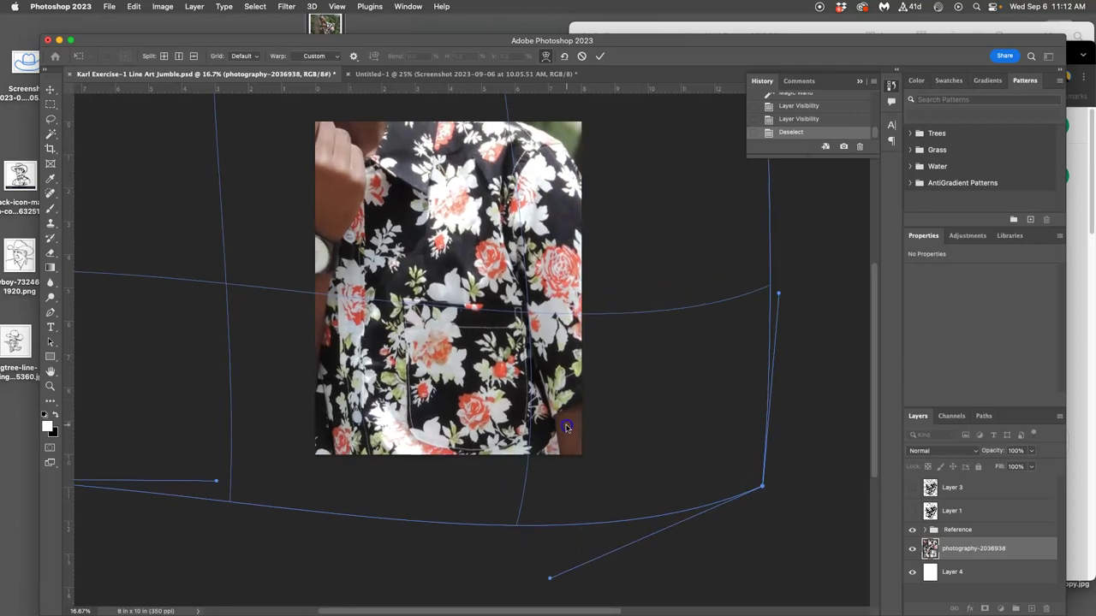
{"action": "left_click_drag", "start_coordinate": [390, 214], "coordinate": [346, 203]}
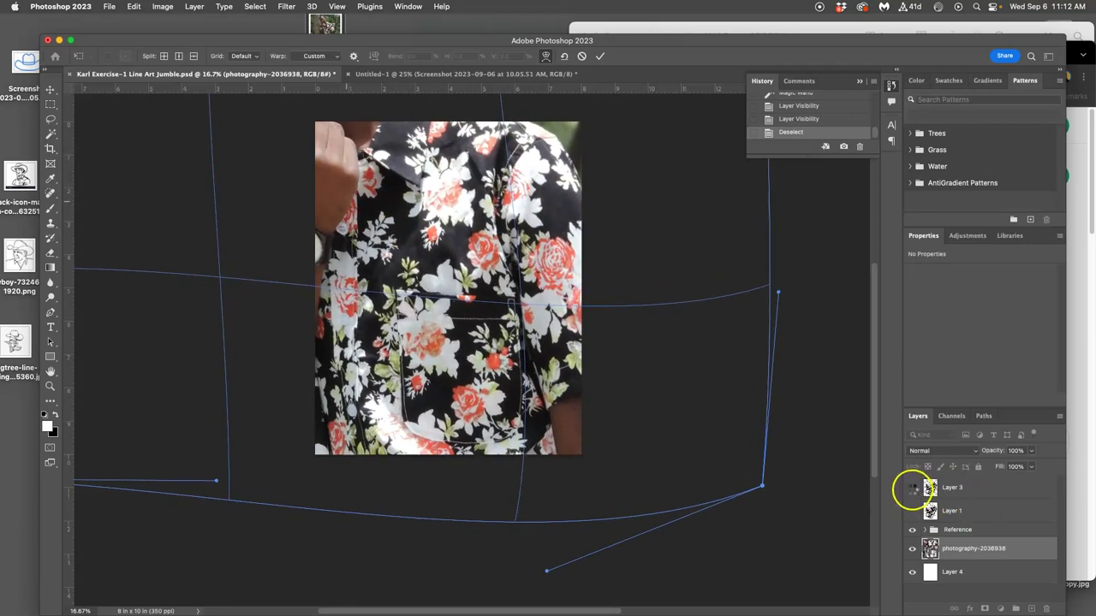
{"action": "key", "text": "Return"}
{"action": "left_click", "coordinate": [911, 488]}
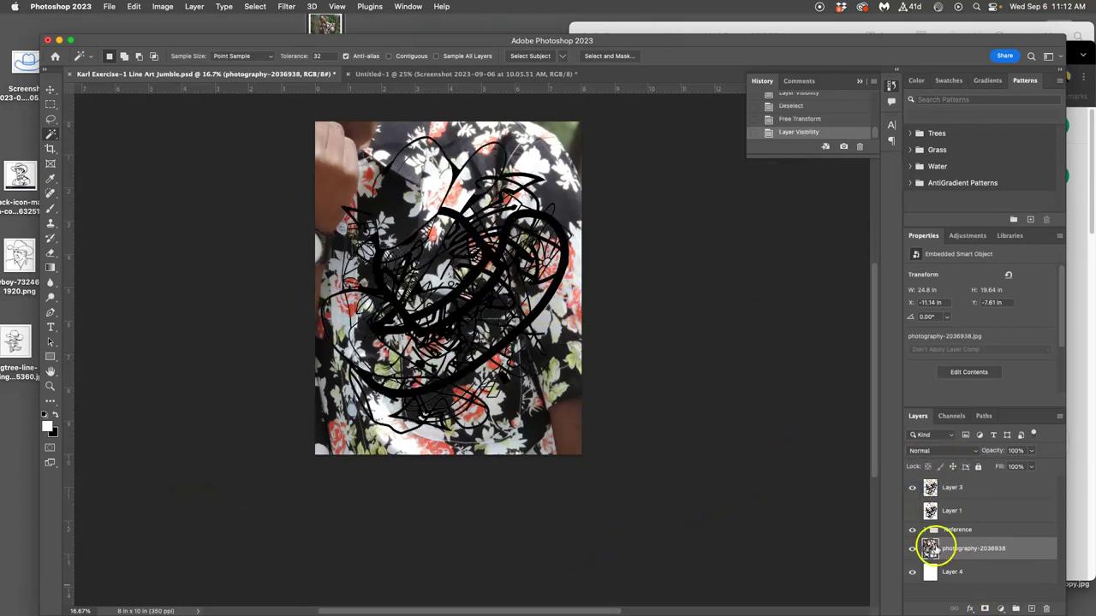
Nudge the shirt photo up and left, then make Layer 3 the active layer.
{"action": "left_click", "coordinate": [48, 88]}
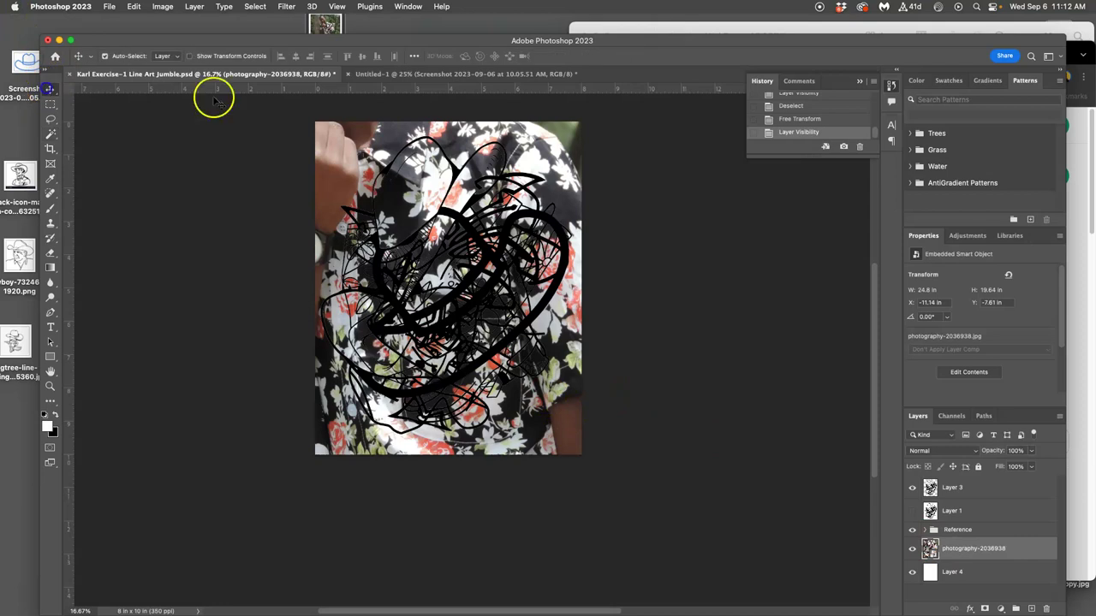
{"action": "left_click_drag", "start_coordinate": [341, 154], "coordinate": [319, 133]}
{"action": "left_click", "coordinate": [948, 490]}
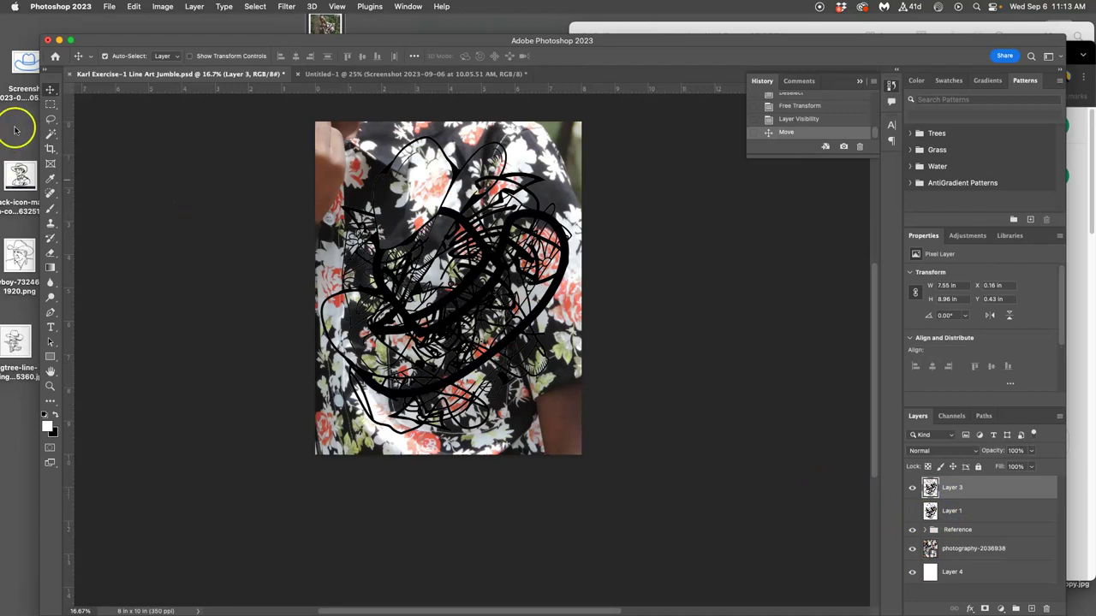
Magic-wand select the line-art regions, hiding Layer 3 and Layer 1 afterwards.
{"action": "left_click", "coordinate": [50, 134]}
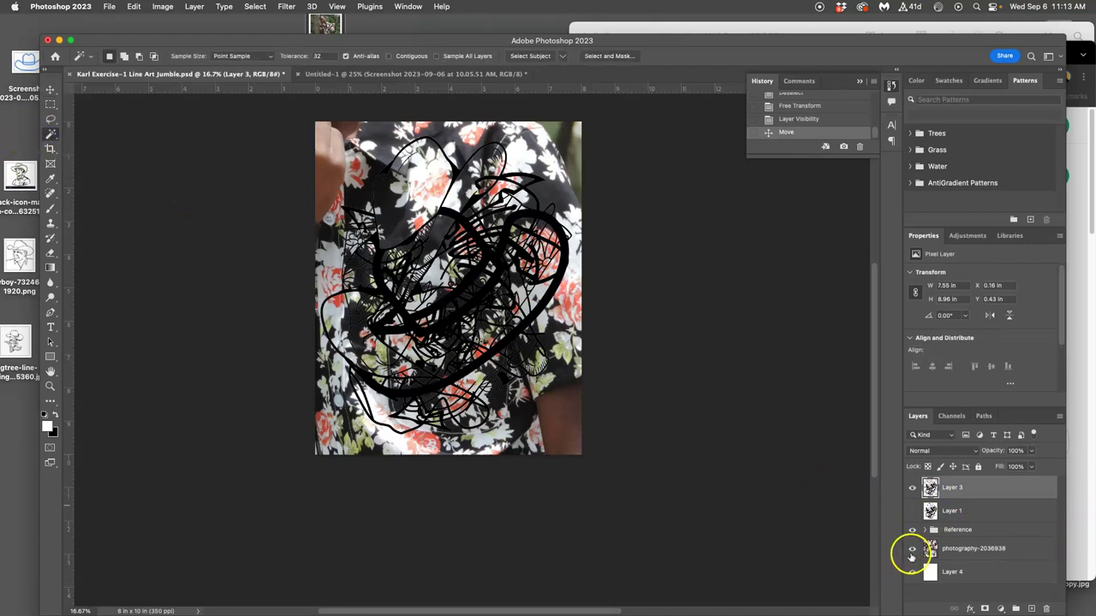
{"action": "left_click", "coordinate": [912, 551]}
{"action": "left_click", "coordinate": [503, 243]}
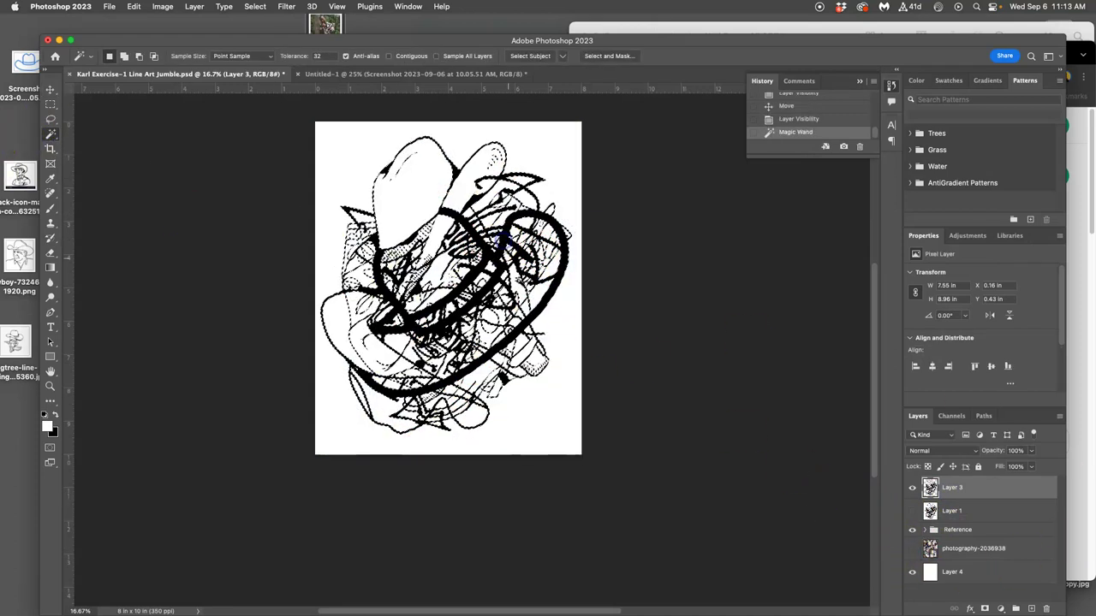
{"action": "left_click_drag", "start_coordinate": [910, 492], "coordinate": [912, 511]}
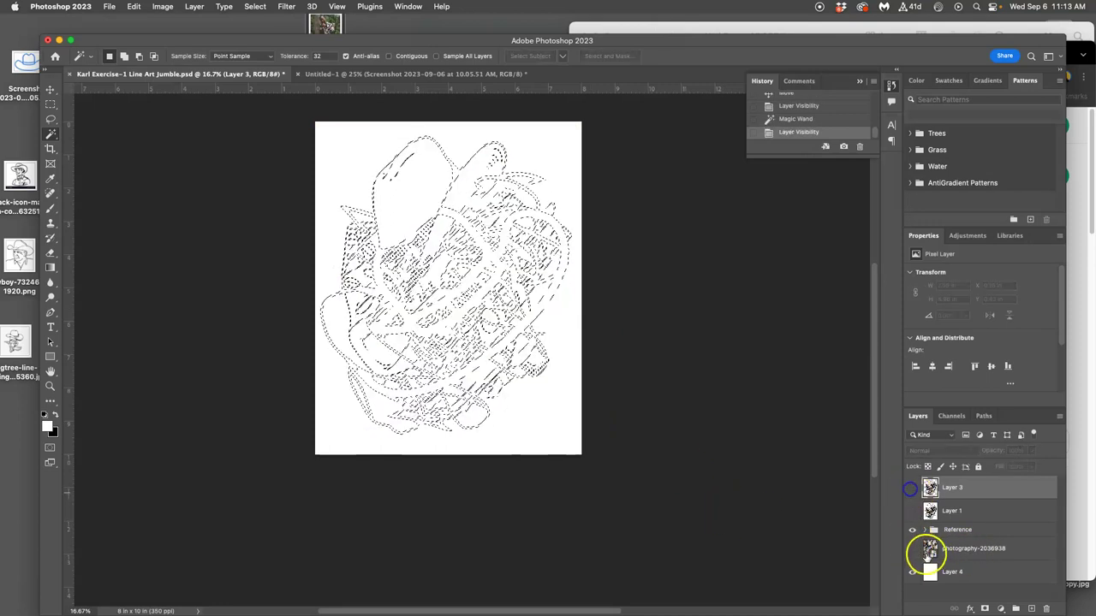
{"action": "left_click", "coordinate": [912, 549]}
Copy the floral photo inside the selection to a new Layer 5 and hide the photo layer.
{"action": "left_click", "coordinate": [959, 549]}
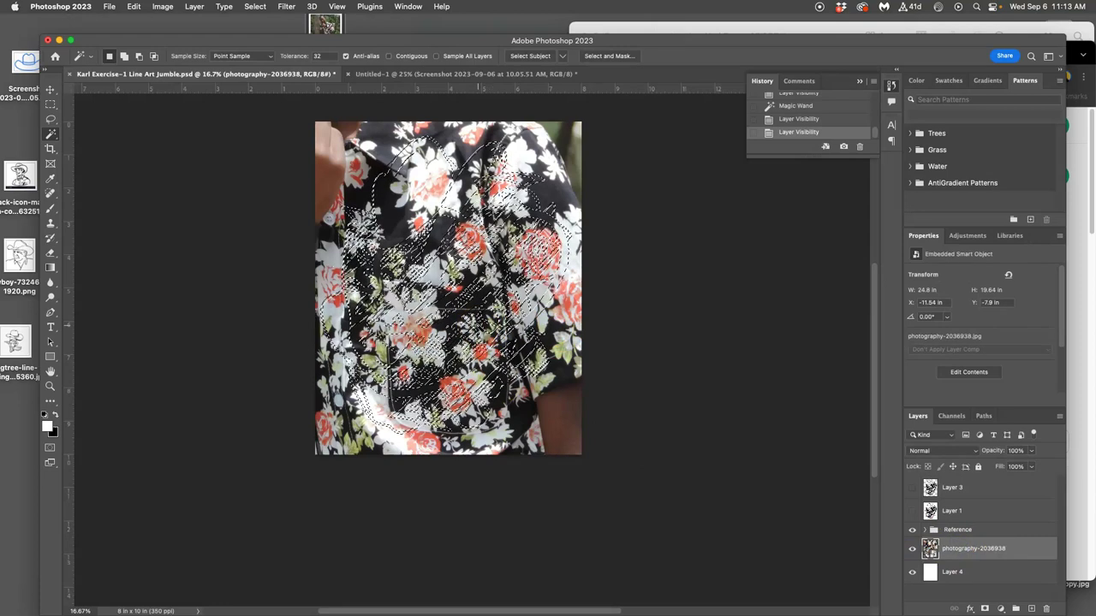
{"action": "key", "text": "ctrl+j"}
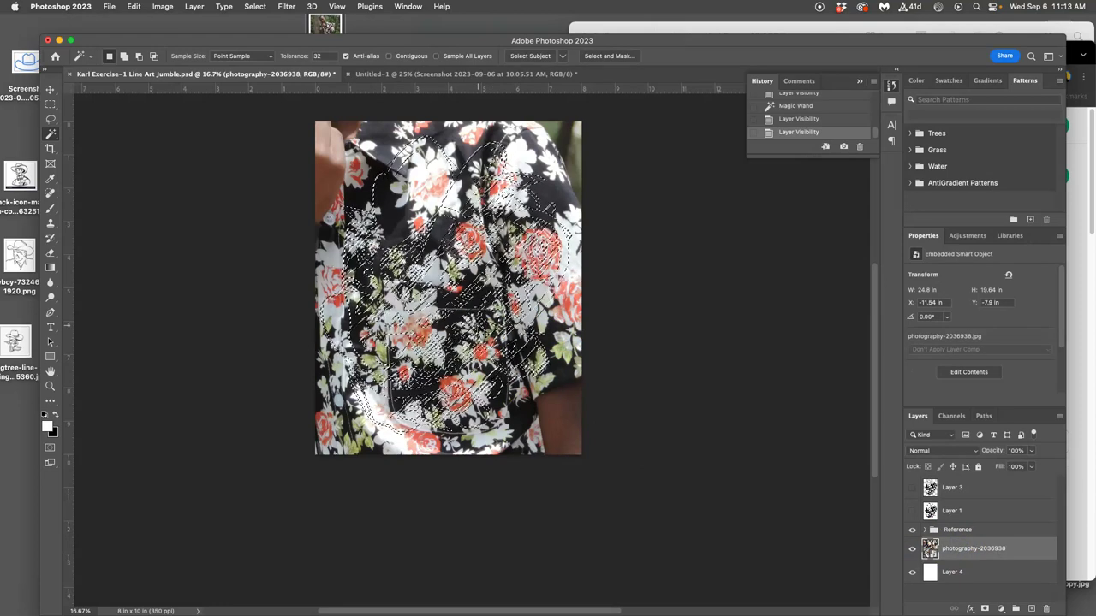
{"action": "left_click", "coordinate": [910, 573]}
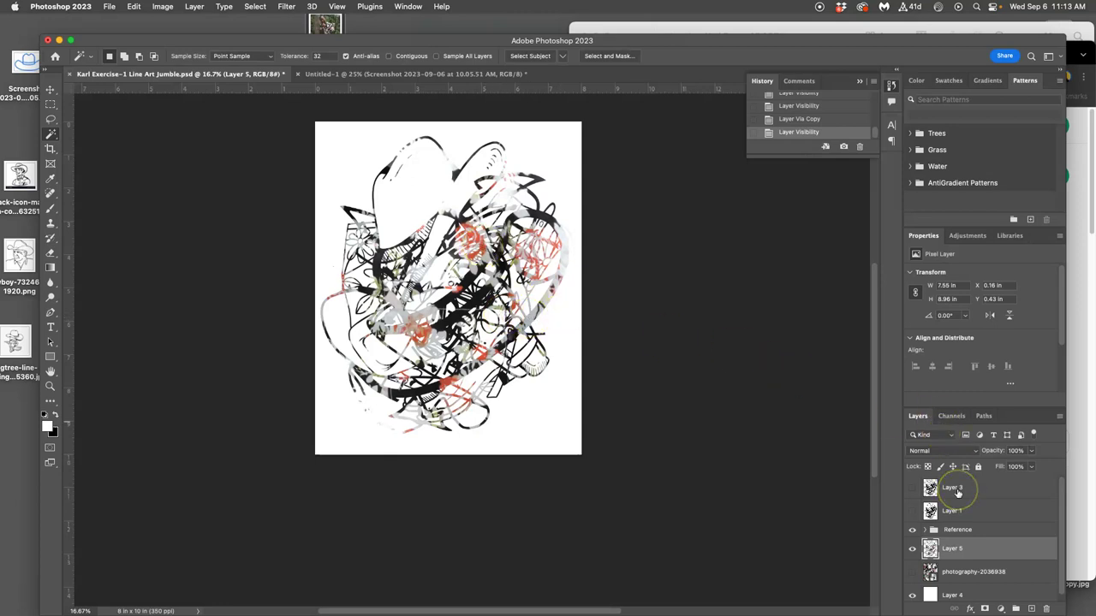
In Chrome, search Google Images for 'hawaiian shirt', filter to red, and preview the UMD Testudo shirt.
{"action": "left_click", "coordinate": [1071, 52]}
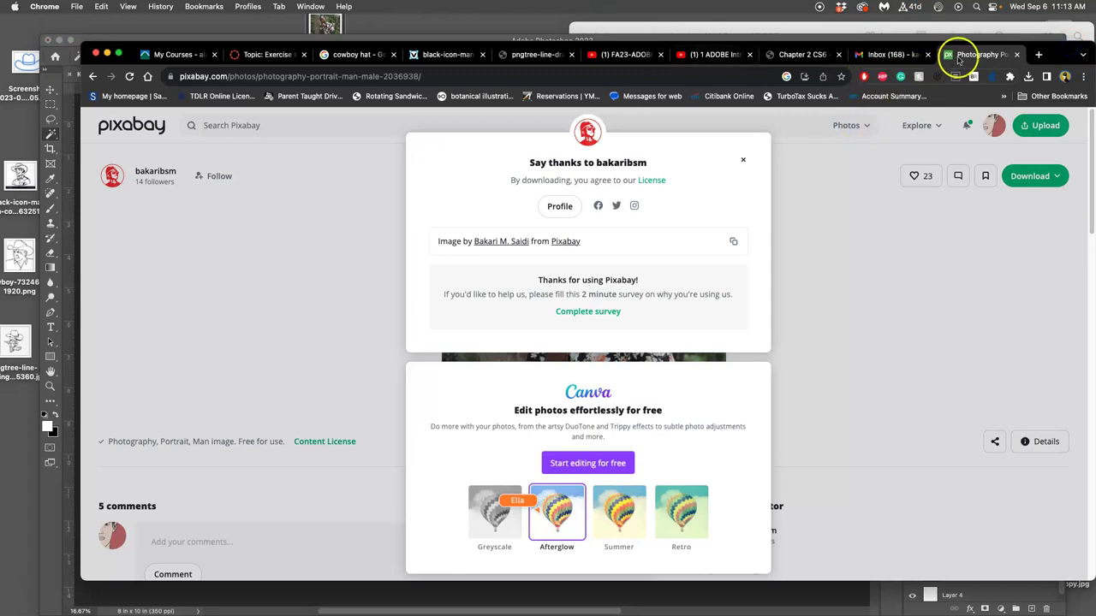
{"action": "left_click", "coordinate": [881, 57]}
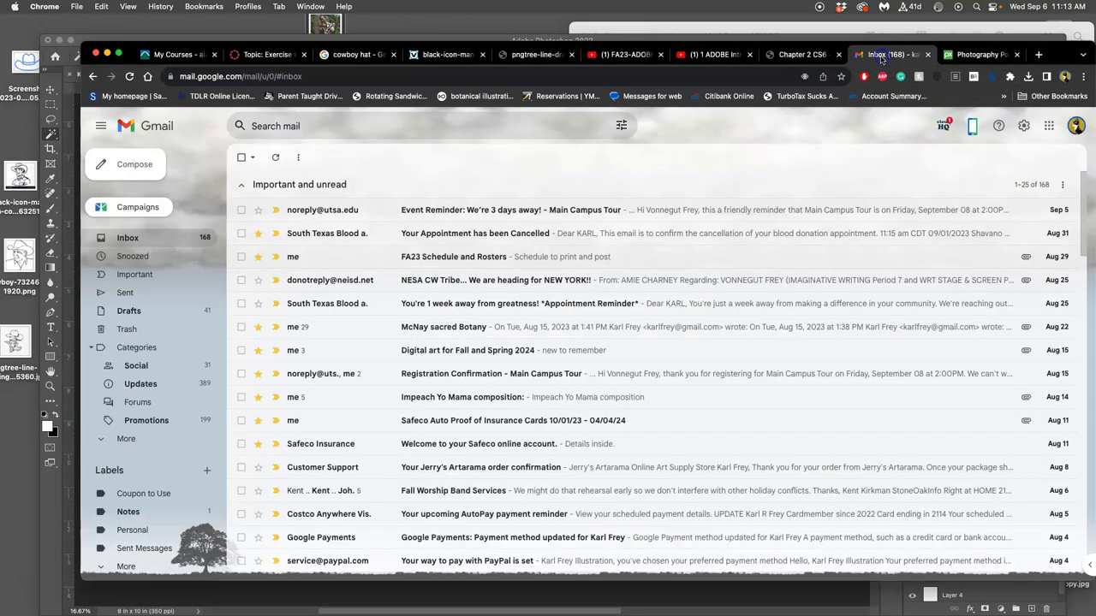
{"action": "left_click", "coordinate": [1038, 55]}
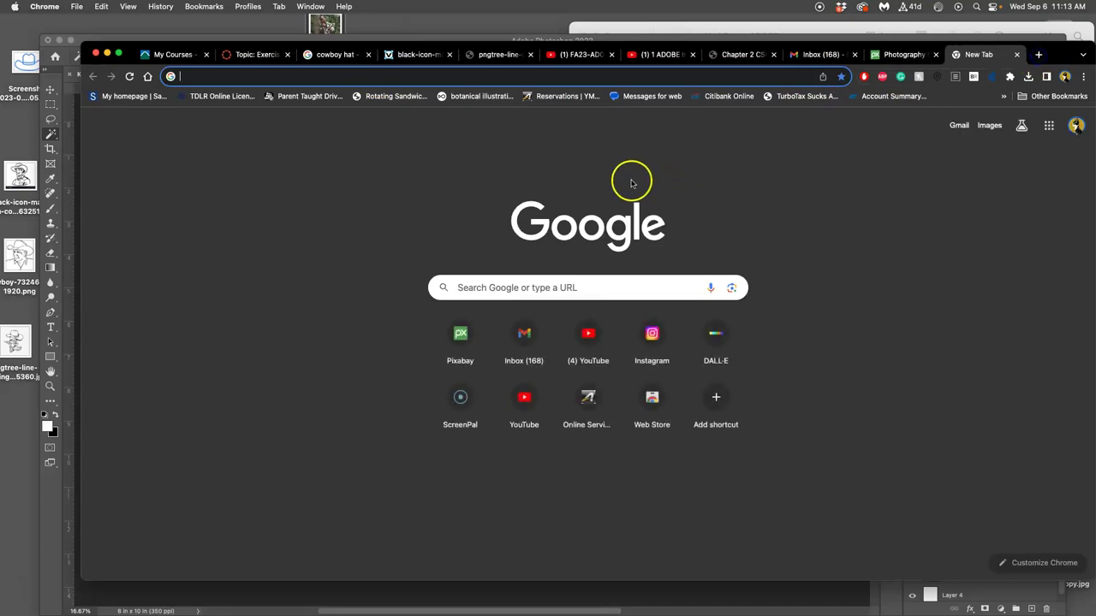
{"action": "left_click", "coordinate": [990, 126]}
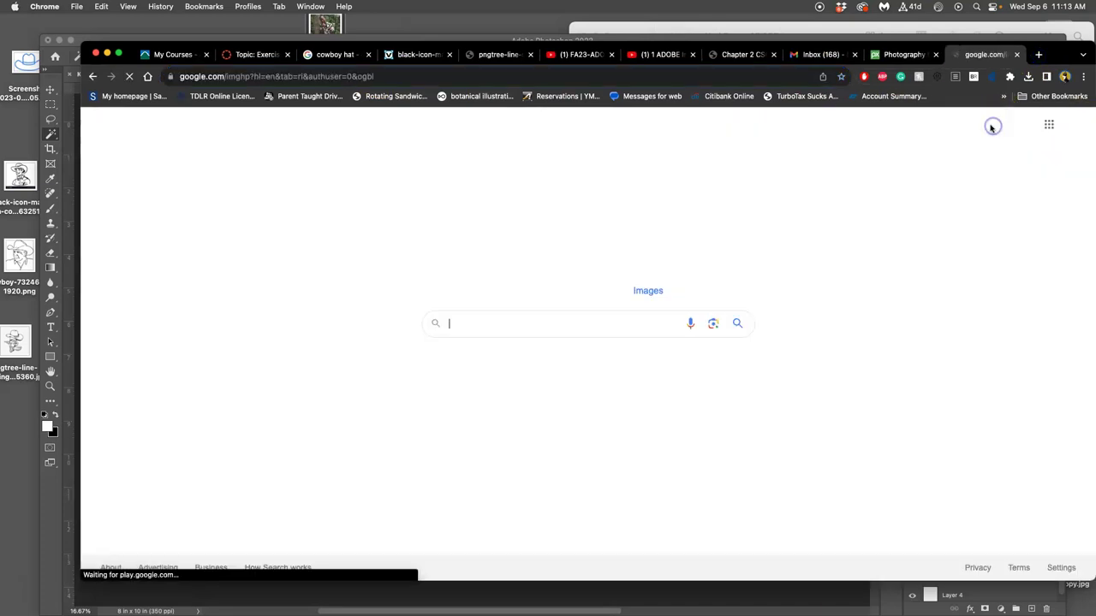
{"action": "type", "text": "hawa"}
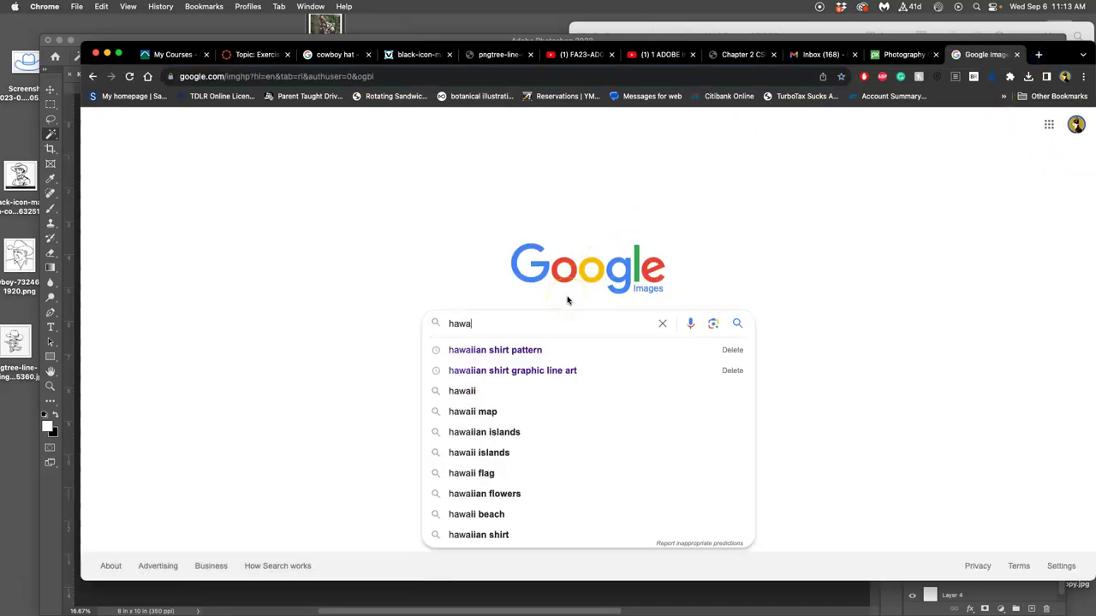
{"action": "type", "text": "iian shirt"}
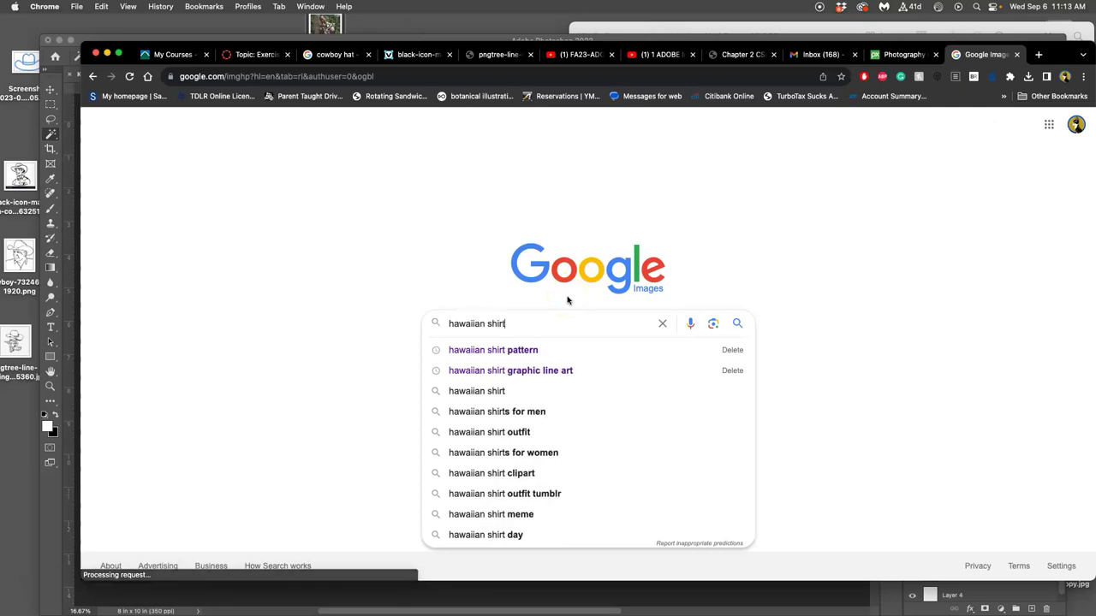
{"action": "key", "text": "Return"}
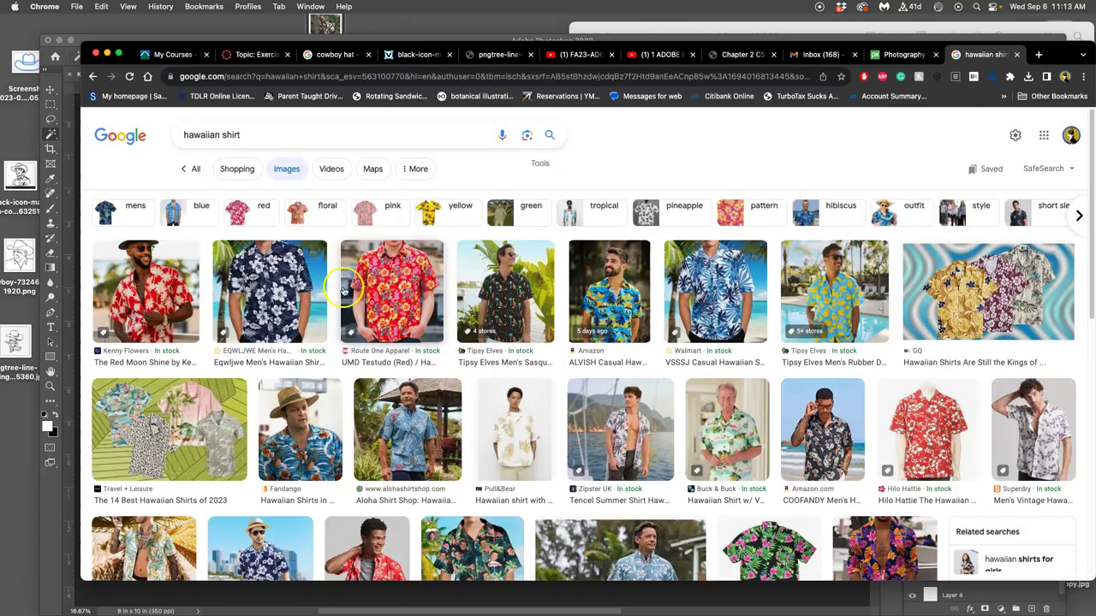
{"action": "left_click", "coordinate": [263, 209]}
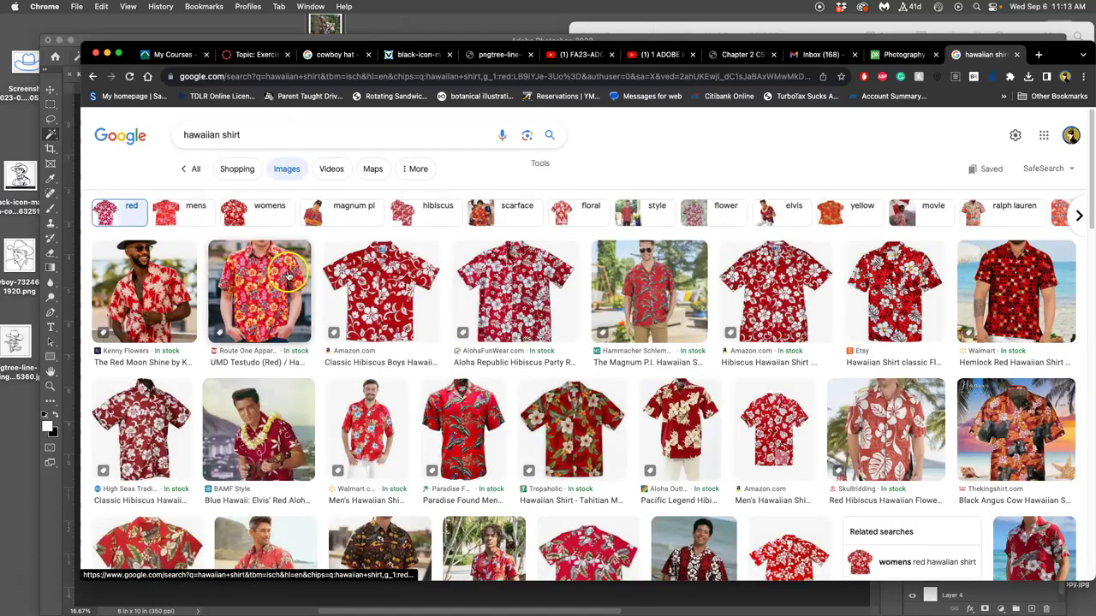
{"action": "left_click", "coordinate": [288, 274]}
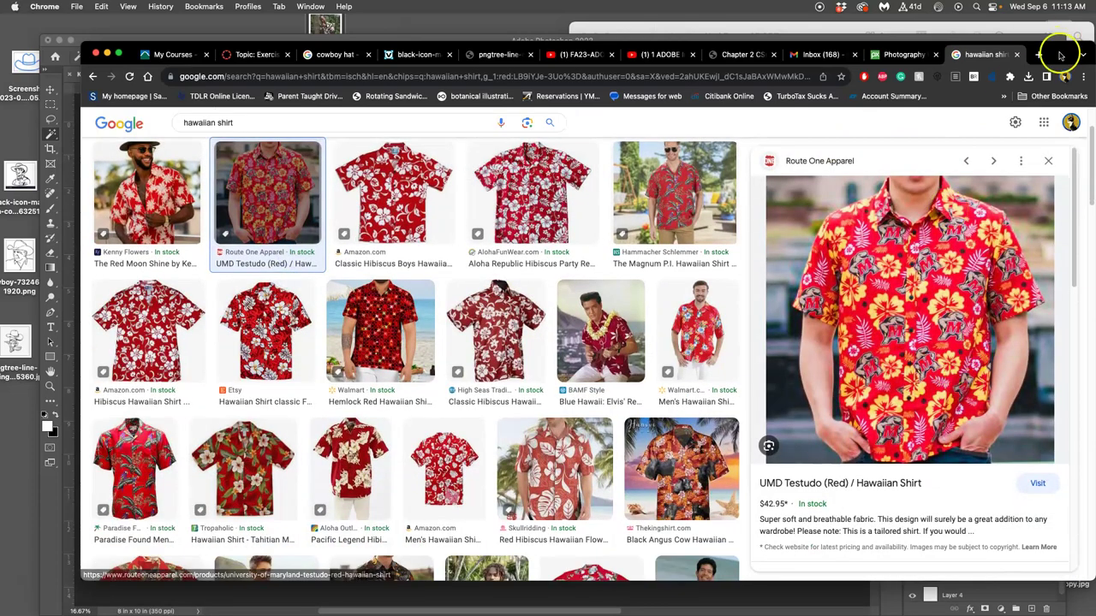
Drag the red UMD shirt image from Chrome into Photoshop and scale it to cover the canvas.
{"action": "left_click_drag", "start_coordinate": [1066, 52], "coordinate": [453, 41]}
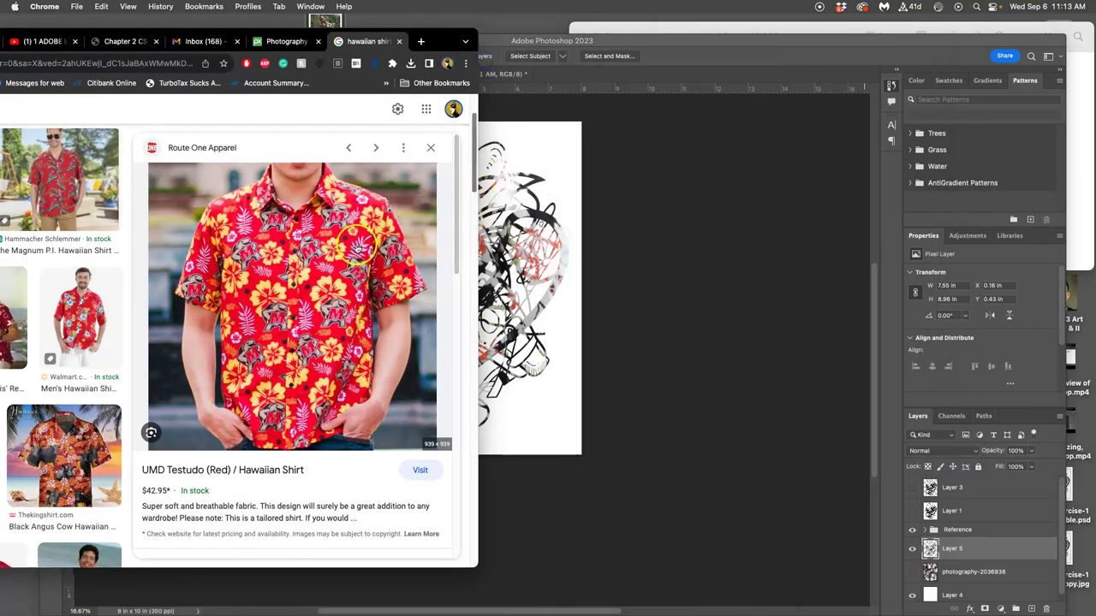
{"action": "left_click_drag", "start_coordinate": [357, 244], "coordinate": [542, 257]}
{"action": "key", "text": "ctrl+t"}
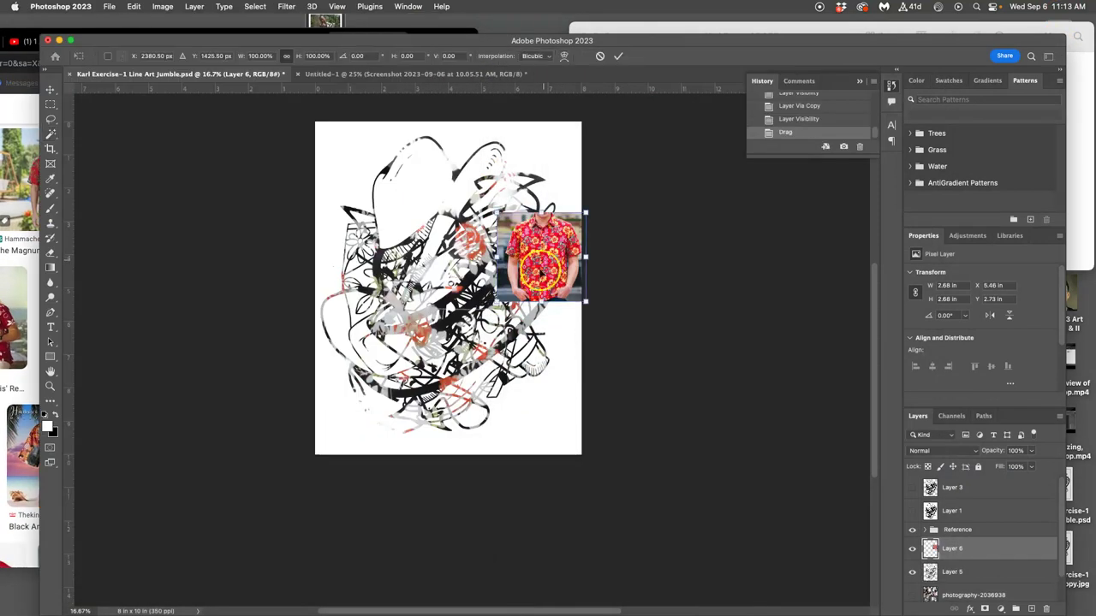
{"action": "left_click_drag", "start_coordinate": [499, 300], "coordinate": [216, 494]}
{"action": "left_click_drag", "start_coordinate": [586, 212], "coordinate": [741, 51]}
{"action": "left_click_drag", "start_coordinate": [551, 246], "coordinate": [504, 243]}
{"action": "key", "text": "Return"}
Magic-wand the Layer 3 line art and copy the Layer 6 shirt within it to Layer 7, hiding Layer 6.
{"action": "key", "text": "w"}
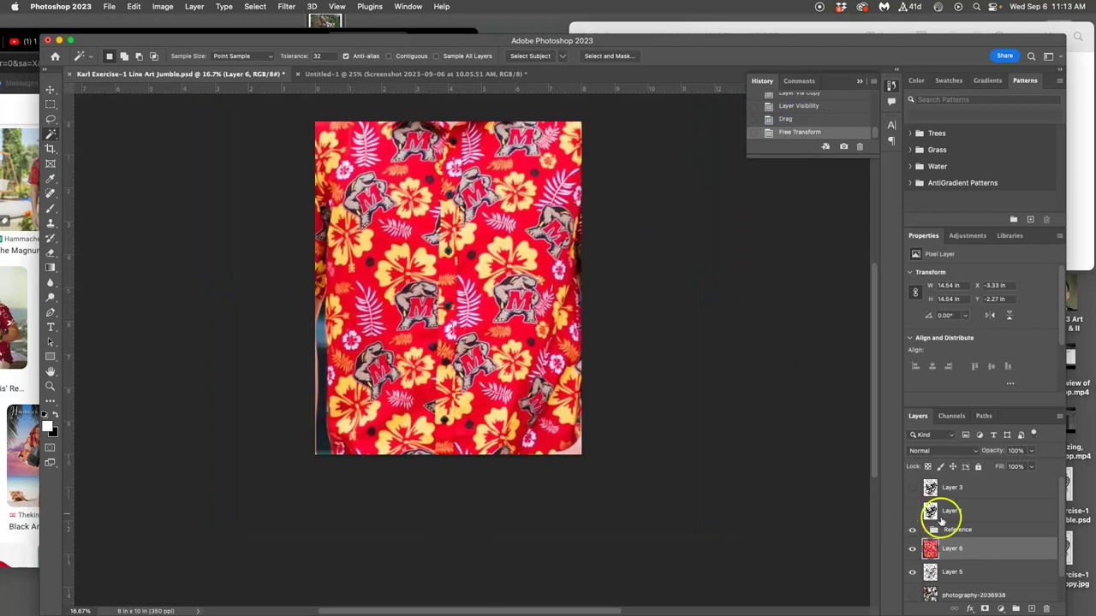
{"action": "left_click", "coordinate": [945, 491]}
{"action": "left_click", "coordinate": [912, 487]}
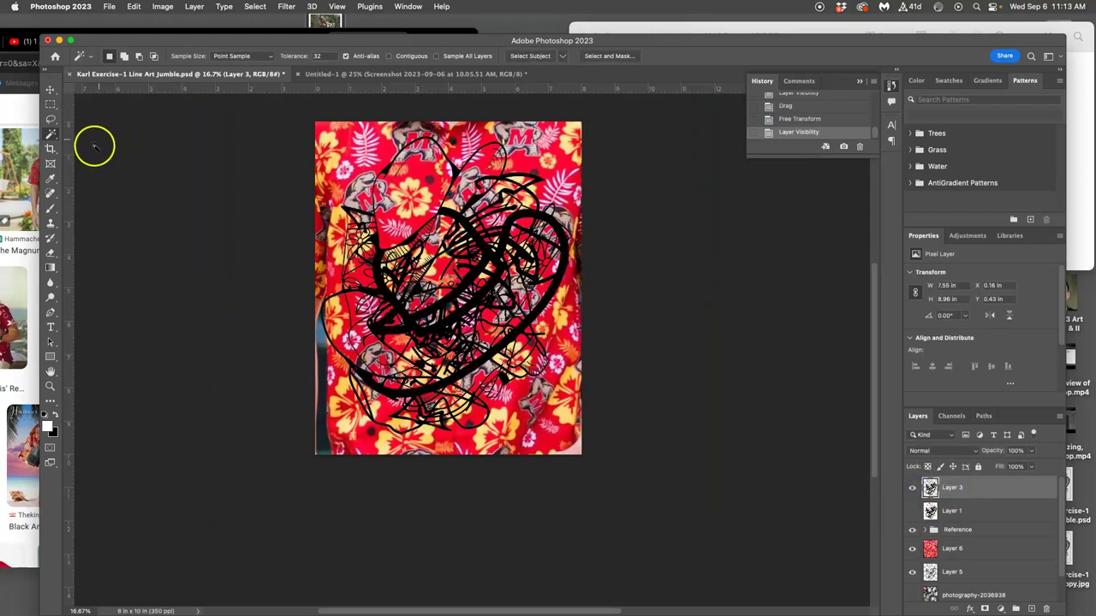
{"action": "left_click", "coordinate": [516, 219]}
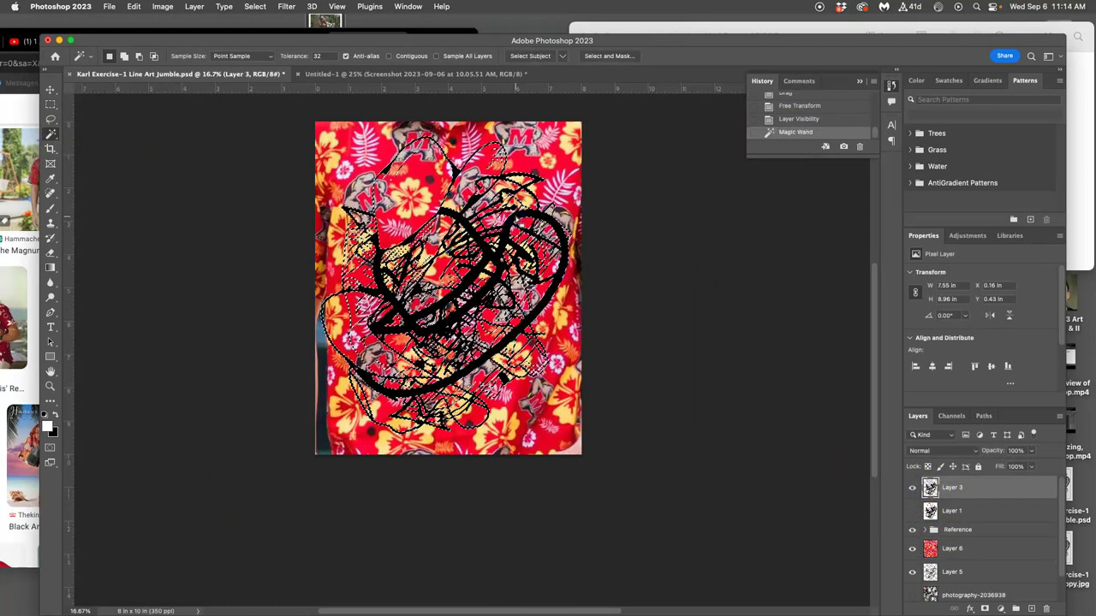
{"action": "left_click", "coordinate": [912, 487]}
{"action": "left_click", "coordinate": [959, 552]}
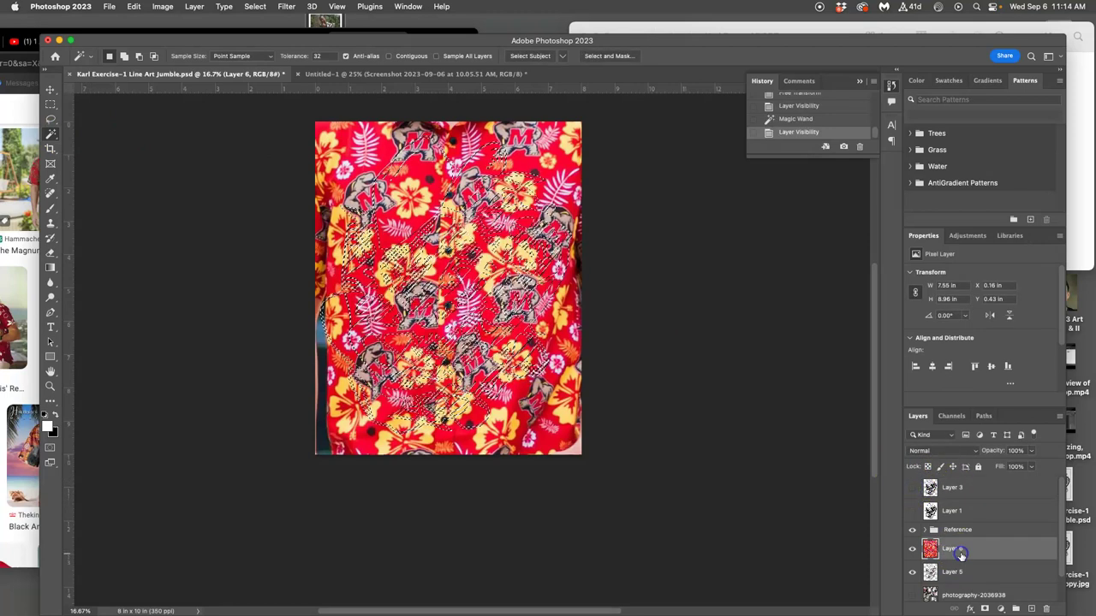
{"action": "key", "text": "ctrl+j"}
{"action": "left_click", "coordinate": [912, 571]}
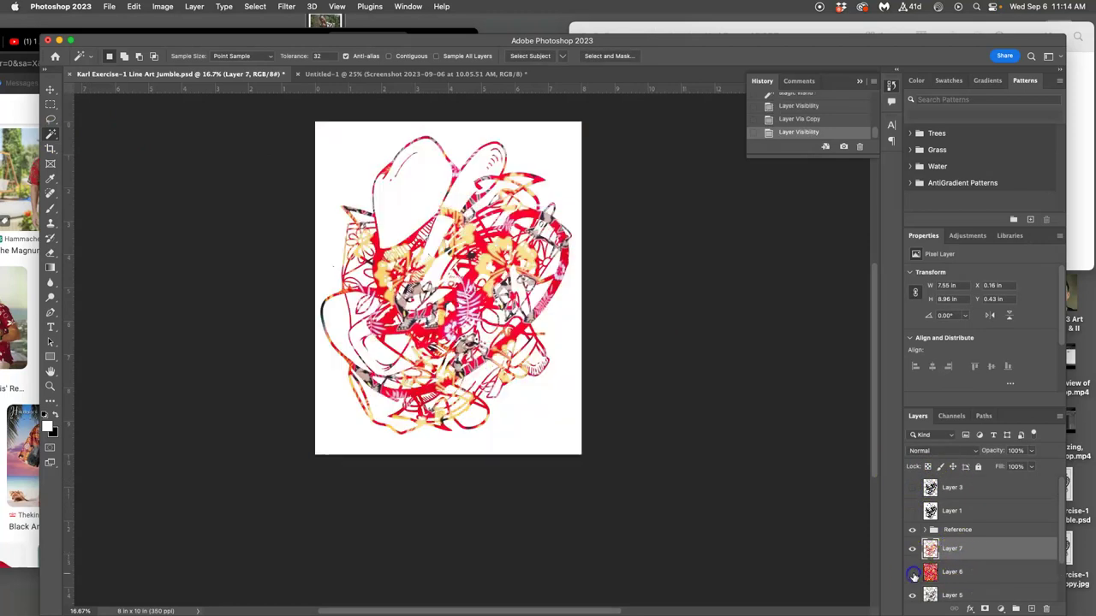
Toggle Layer 7 on and off to compare the result before and after.
{"action": "scroll", "coordinate": [978, 542], "scroll_direction": "down", "scroll_amount": 2}
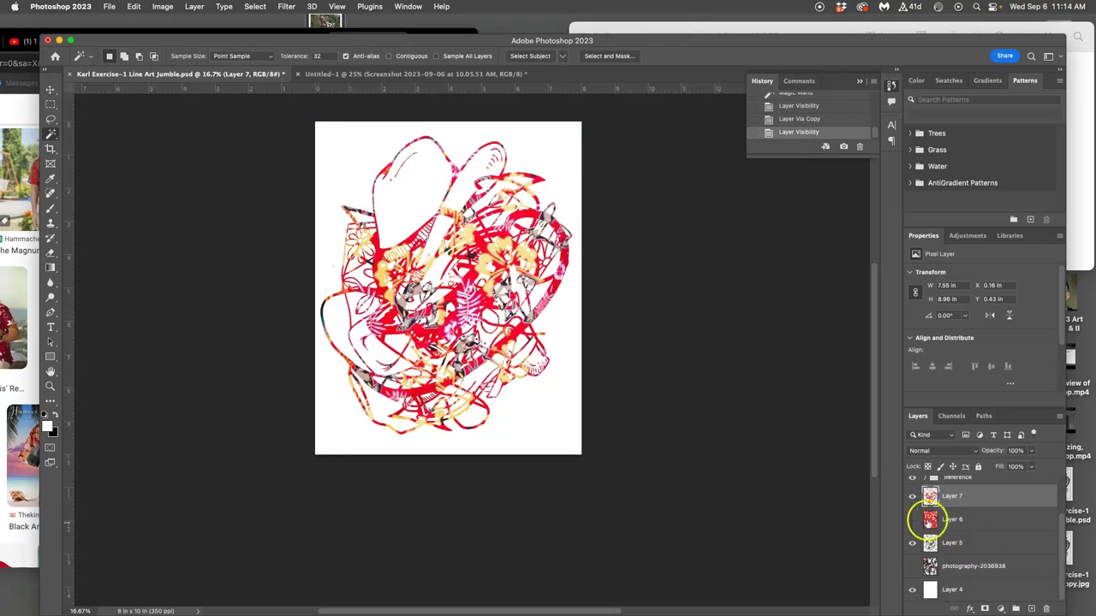
{"action": "left_click", "coordinate": [912, 499]}
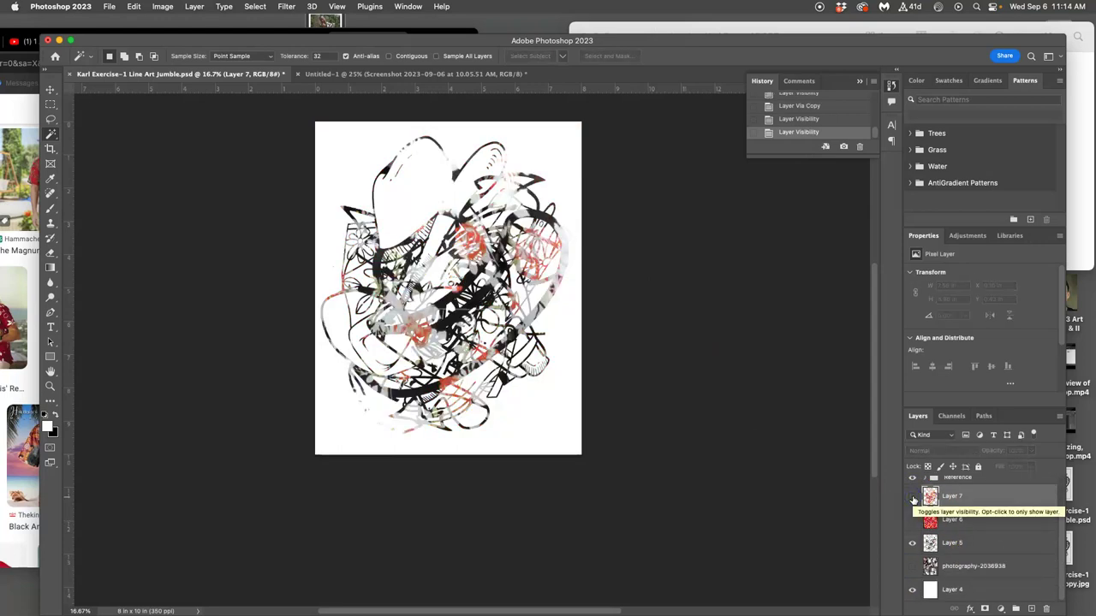
{"action": "left_click", "coordinate": [913, 499]}
{"action": "left_click", "coordinate": [913, 499]}
{"action": "left_click", "coordinate": [913, 499]}
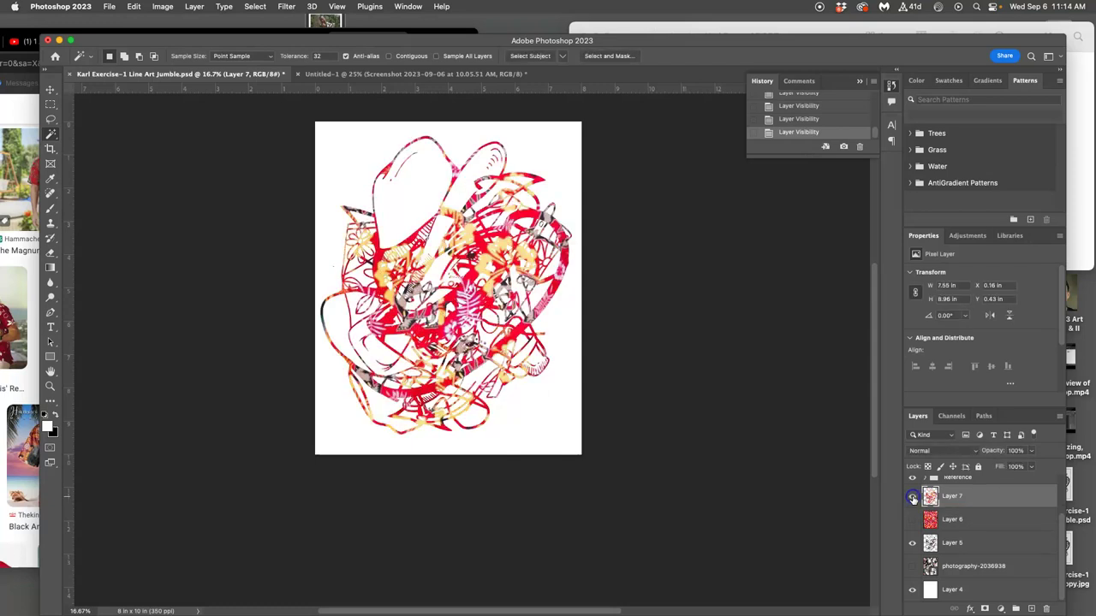
{"action": "left_click", "coordinate": [1031, 451]}
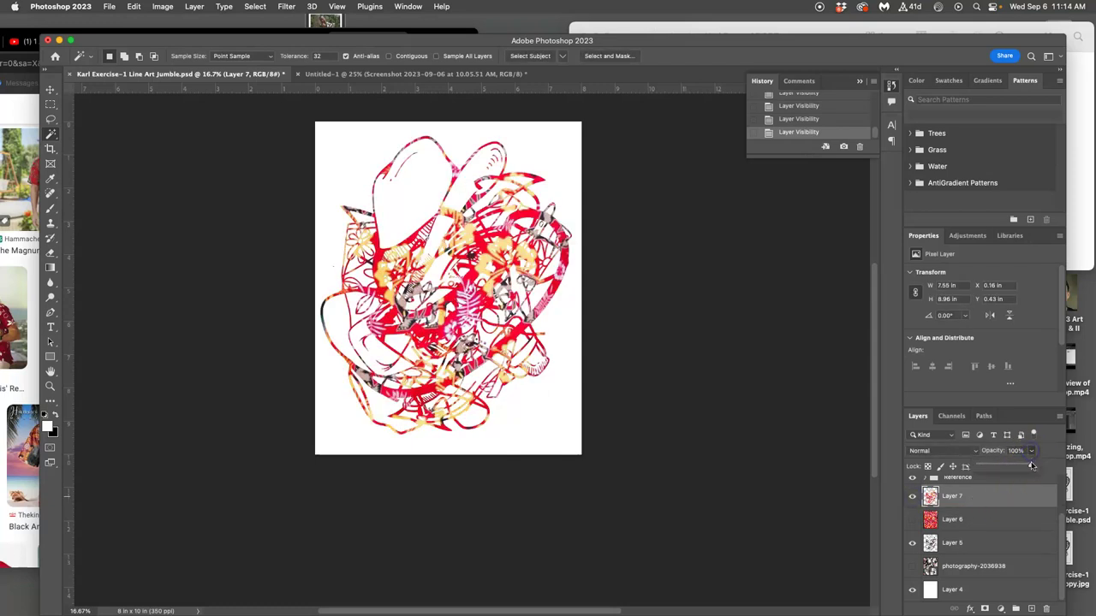
Set Layer 7 to Lighten blend mode at 78% opacity.
{"action": "left_click_drag", "start_coordinate": [1018, 467], "coordinate": [991, 467]}
{"action": "left_click", "coordinate": [942, 452]}
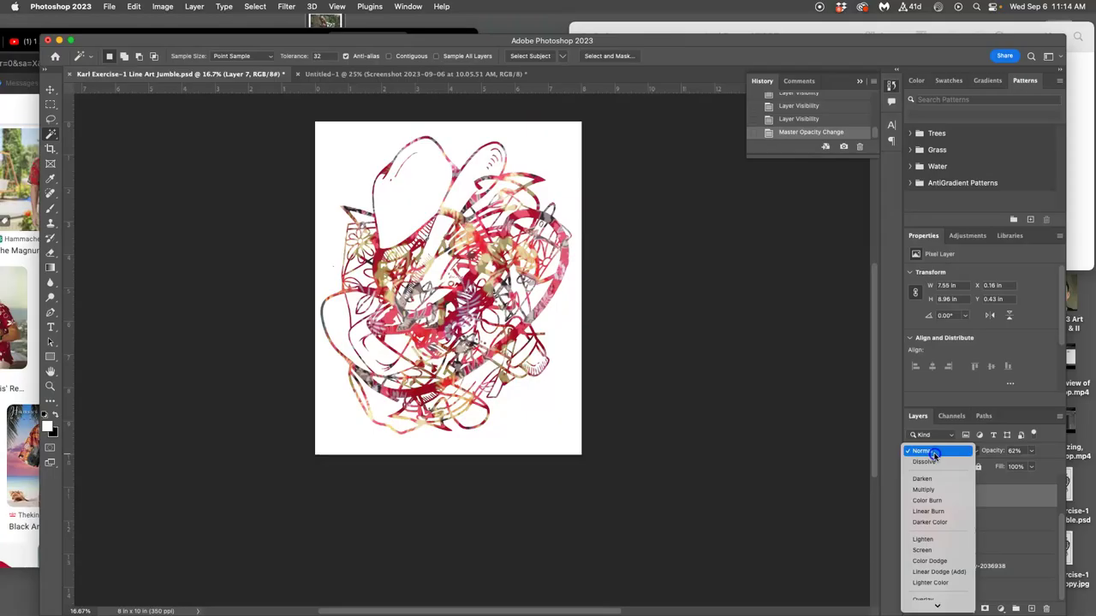
{"action": "left_click", "coordinate": [924, 544]}
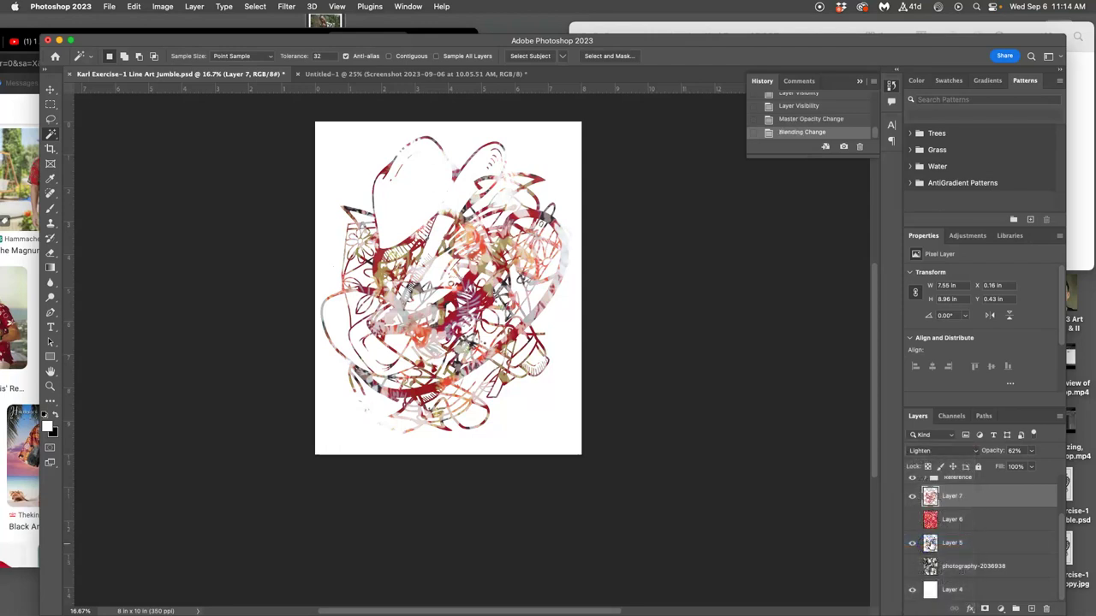
{"action": "left_click", "coordinate": [1031, 454]}
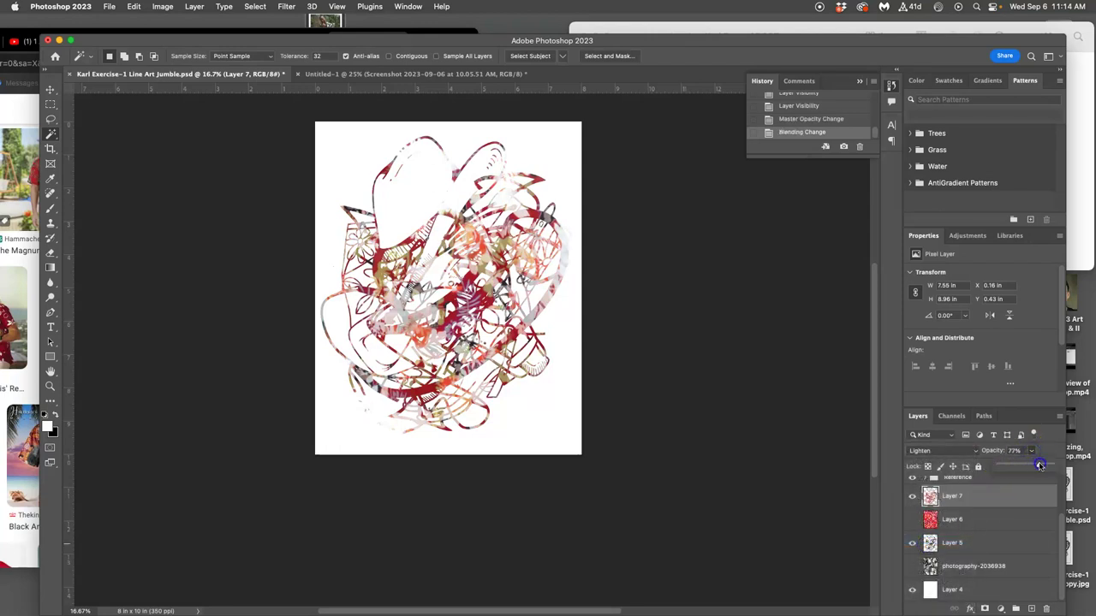
{"action": "mouse_move", "coordinate": [1039, 464]}
{"action": "left_mouse_down"}
{"action": "mouse_move", "coordinate": [1049, 465]}
{"action": "mouse_move", "coordinate": [1039, 465]}
{"action": "left_mouse_up"}
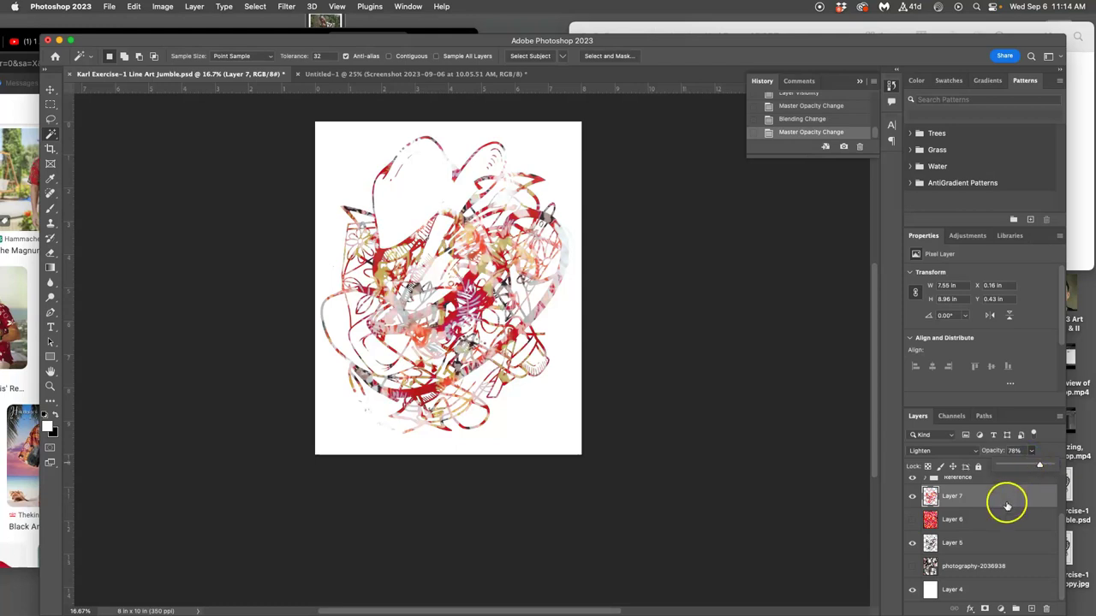
Add a drop shadow to Layer 5 with 0% noise and 51% opacity.
{"action": "double_click", "coordinate": [985, 548]}
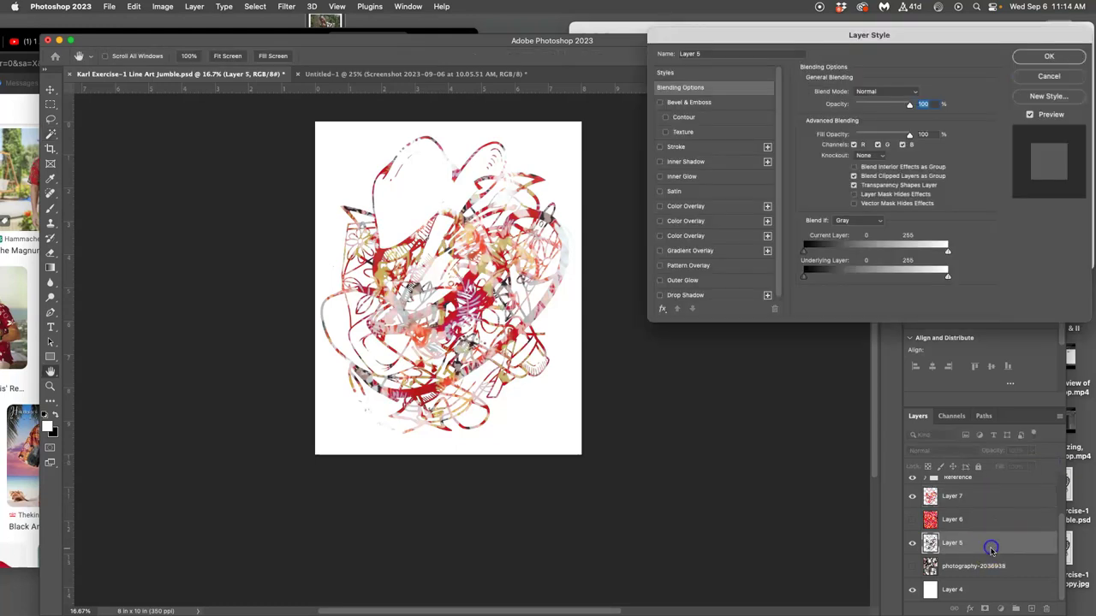
{"action": "left_click", "coordinate": [660, 294]}
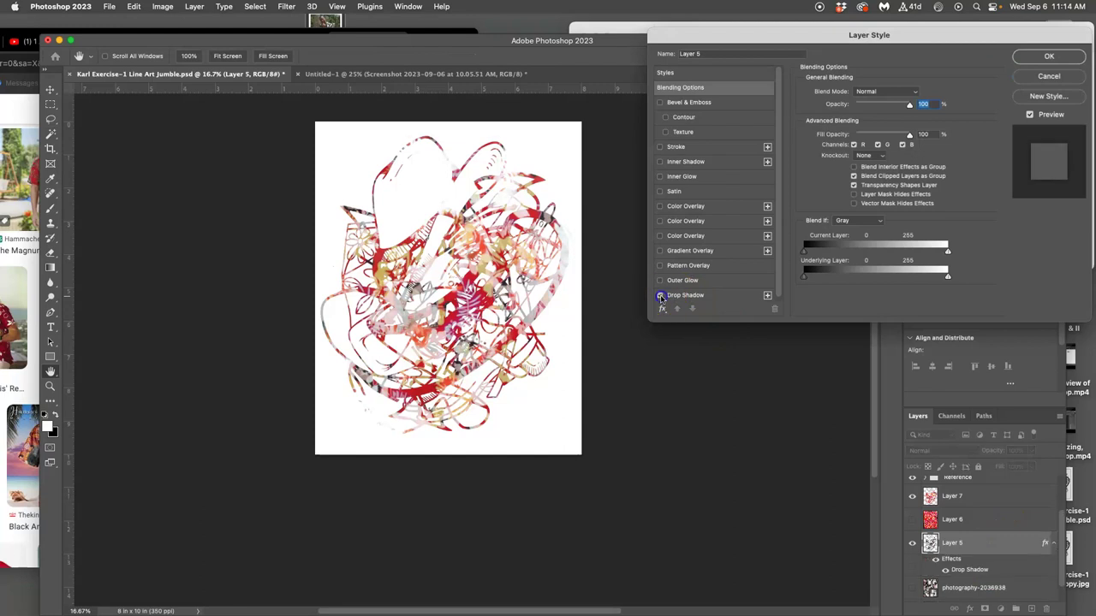
{"action": "left_click", "coordinate": [710, 295]}
{"action": "mouse_move", "coordinate": [856, 108]}
{"action": "left_mouse_down"}
{"action": "mouse_move", "coordinate": [843, 110]}
{"action": "mouse_move", "coordinate": [843, 144]}
{"action": "mouse_move", "coordinate": [858, 169]}
{"action": "mouse_move", "coordinate": [846, 168]}
{"action": "mouse_move", "coordinate": [863, 153]}
{"action": "mouse_move", "coordinate": [841, 156]}
{"action": "mouse_move", "coordinate": [855, 109]}
{"action": "left_mouse_up"}
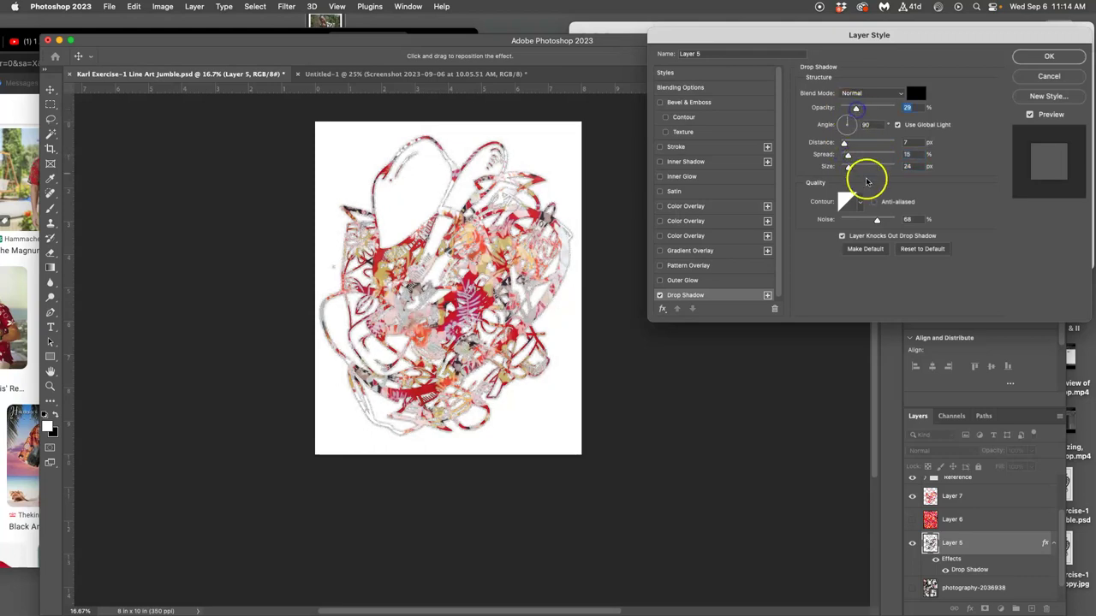
{"action": "left_click_drag", "start_coordinate": [875, 220], "coordinate": [841, 221]}
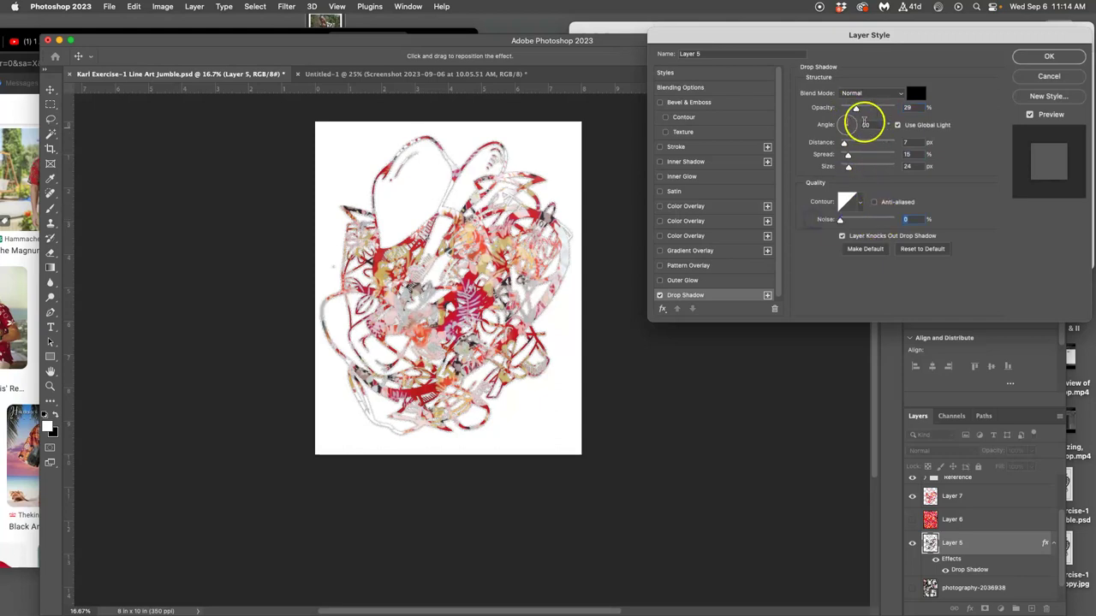
{"action": "left_click_drag", "start_coordinate": [855, 110], "coordinate": [865, 110]}
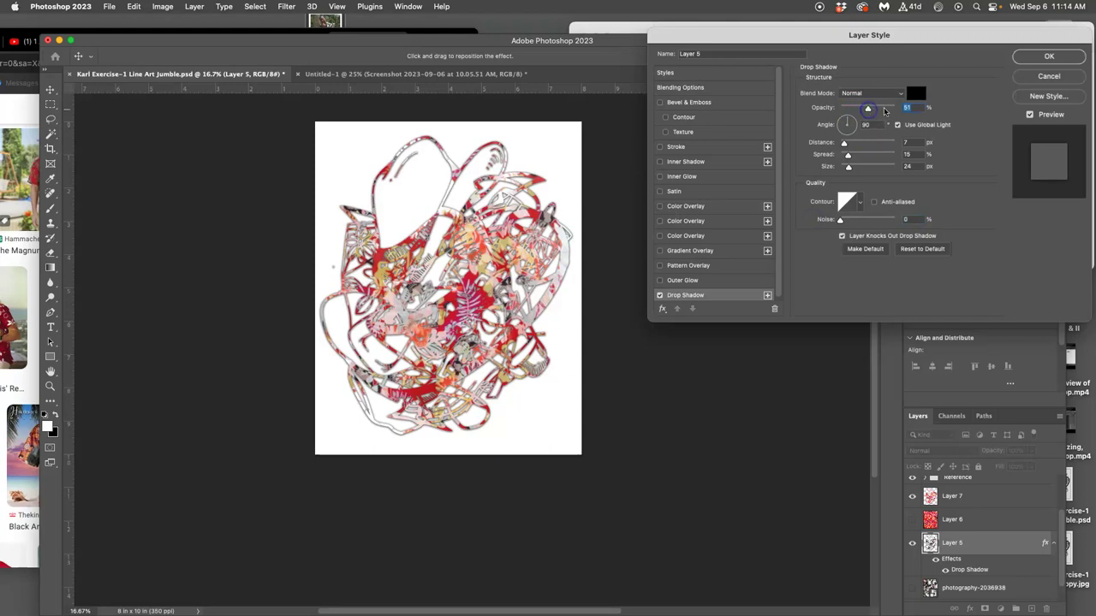
{"action": "left_click", "coordinate": [1033, 64]}
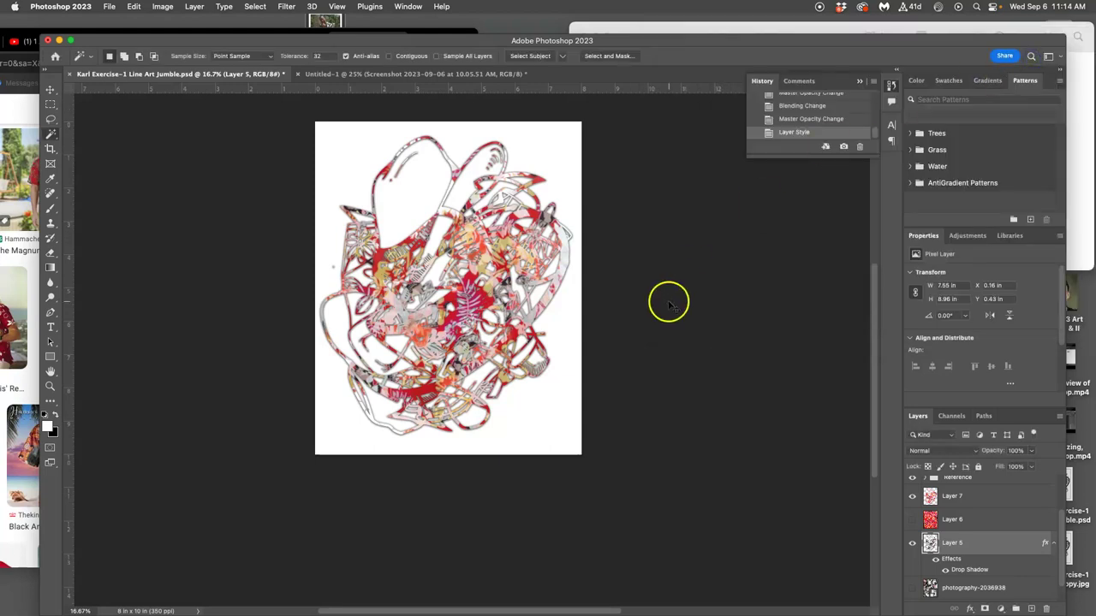
Zoom in and toggle Layer 5 and its effects to compare the shadow.
{"action": "key", "text": "super+equal"}
{"action": "key", "text": "super+equal"}
{"action": "left_click_drag", "start_coordinate": [565, 272], "coordinate": [670, 421]}
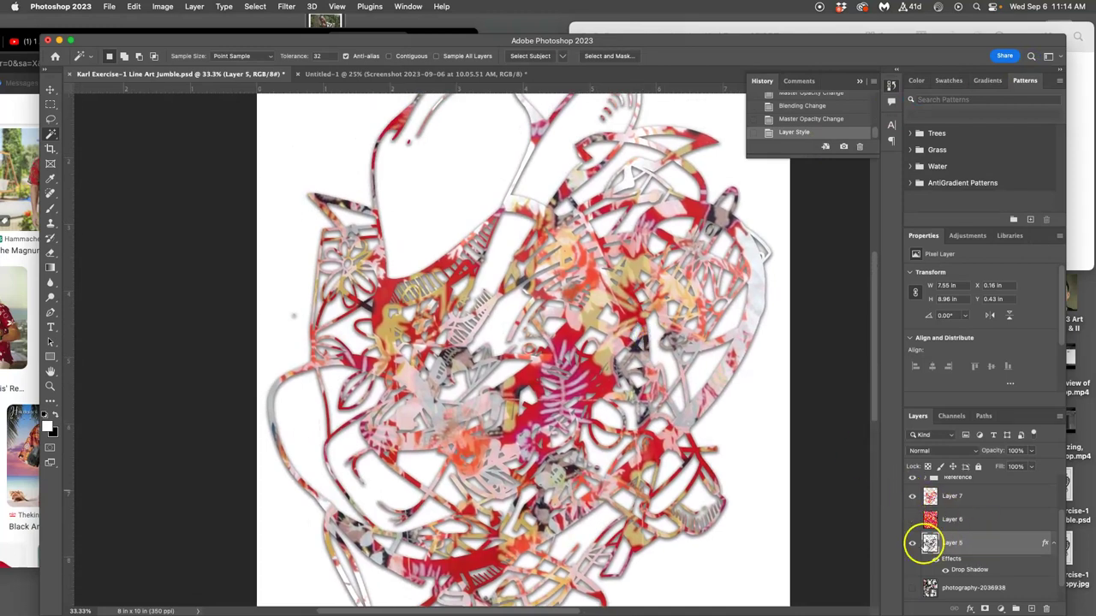
{"action": "left_click", "coordinate": [912, 543]}
{"action": "left_click", "coordinate": [911, 542]}
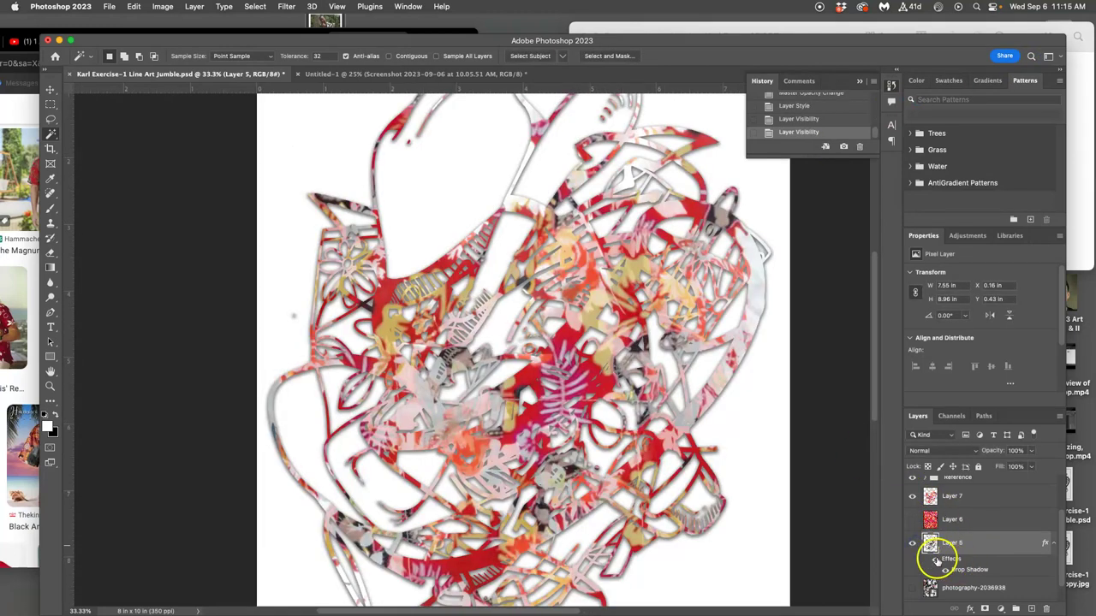
{"action": "left_click", "coordinate": [937, 559]}
{"action": "left_click", "coordinate": [937, 559]}
{"action": "left_click", "coordinate": [952, 558]}
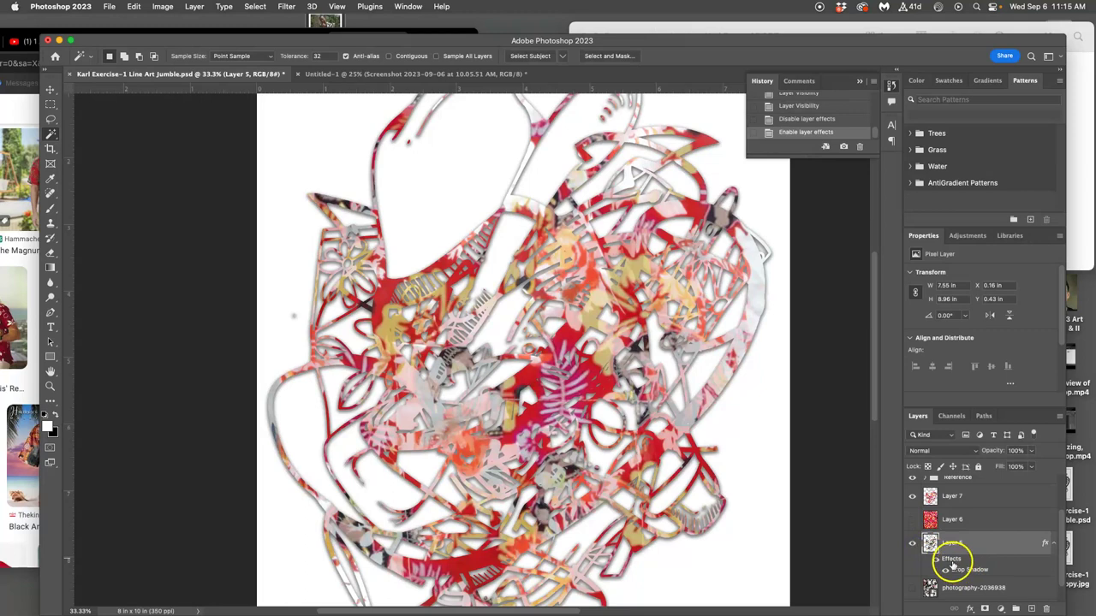
{"action": "left_click", "coordinate": [952, 559]}
Revise Layer 5's drop shadow to 32% opacity and 8 px size.
{"action": "mouse_move", "coordinate": [909, 104]}
{"action": "left_mouse_down"}
{"action": "mouse_move", "coordinate": [895, 103]}
{"action": "mouse_move", "coordinate": [922, 105]}
{"action": "left_mouse_up"}
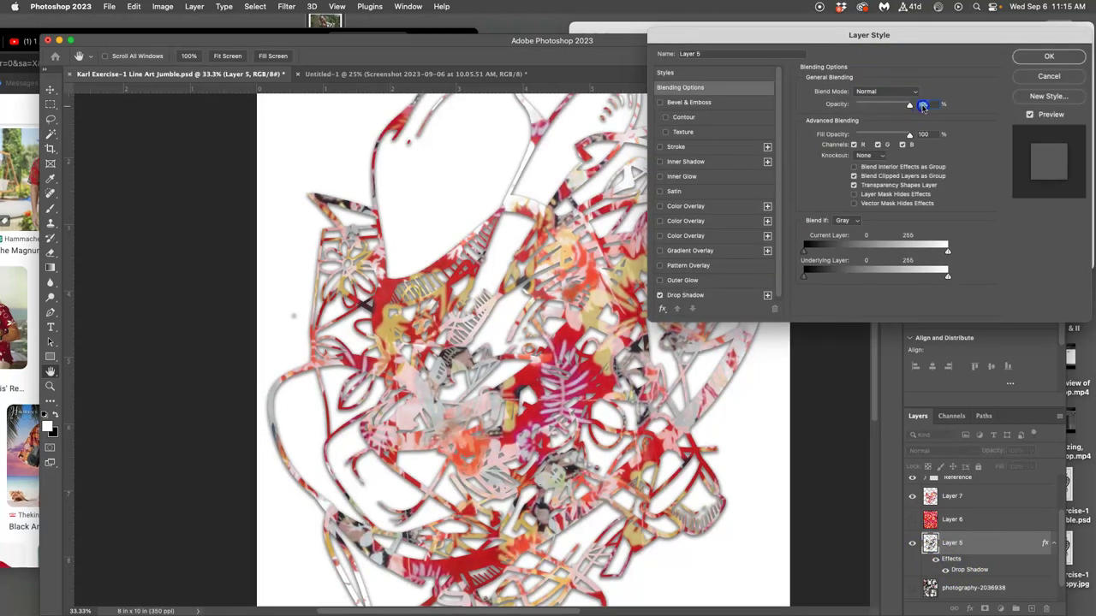
{"action": "left_click", "coordinate": [714, 296]}
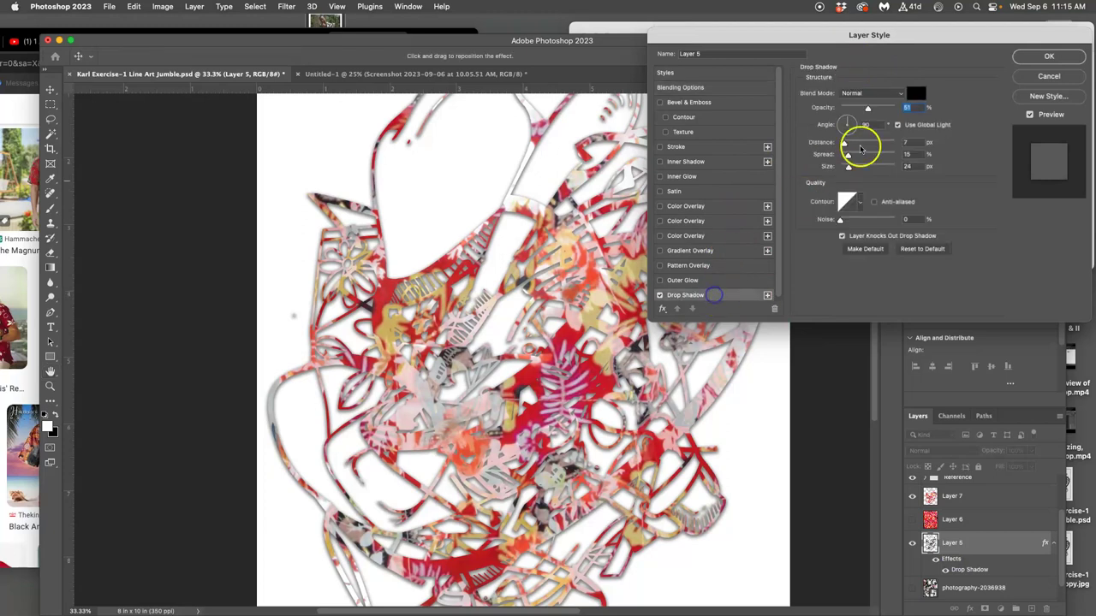
{"action": "left_click_drag", "start_coordinate": [869, 112], "coordinate": [858, 110]}
{"action": "left_click_drag", "start_coordinate": [848, 166], "coordinate": [844, 168]}
{"action": "left_click", "coordinate": [1049, 56]}
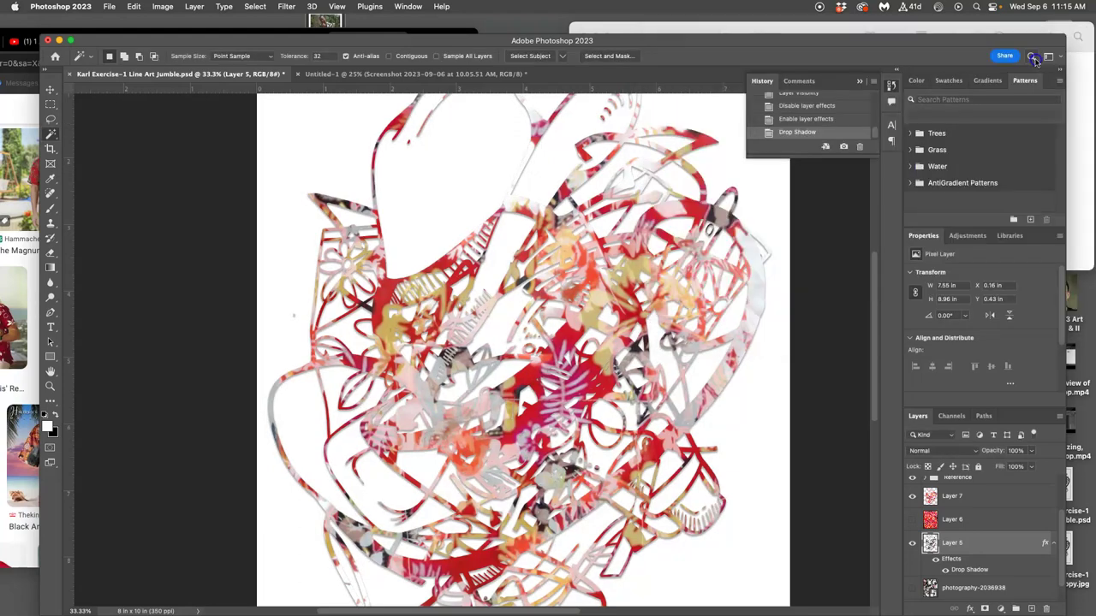
{"action": "scroll", "coordinate": [629, 245], "scroll_direction": "up", "scroll_amount": 6}
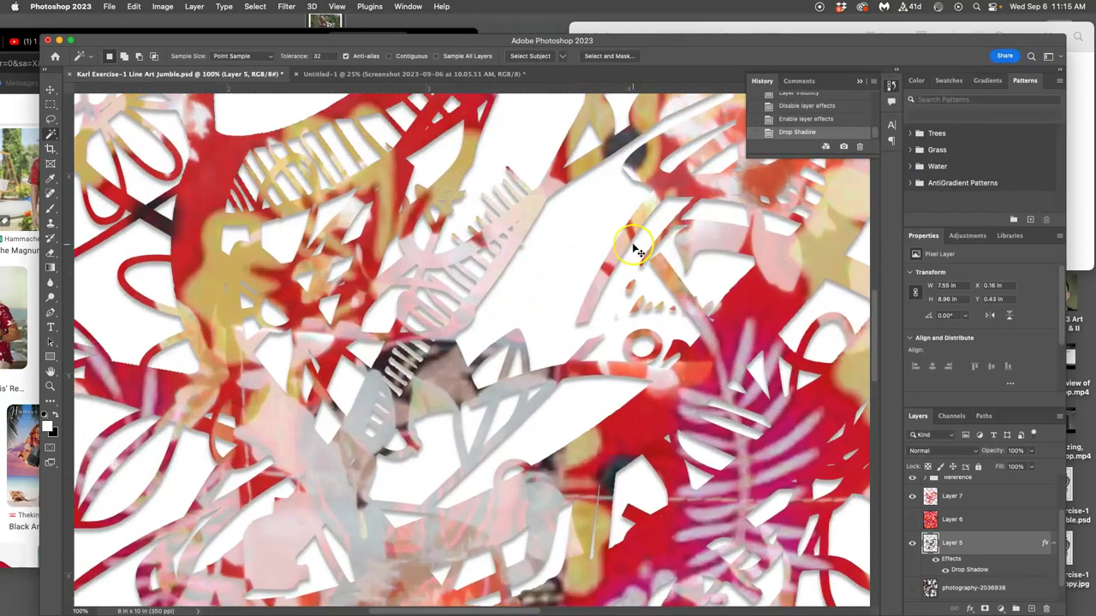
{"action": "scroll", "coordinate": [628, 246], "scroll_direction": "right", "scroll_amount": 8}
{"action": "scroll", "coordinate": [628, 246], "scroll_direction": "down", "scroll_amount": 6}
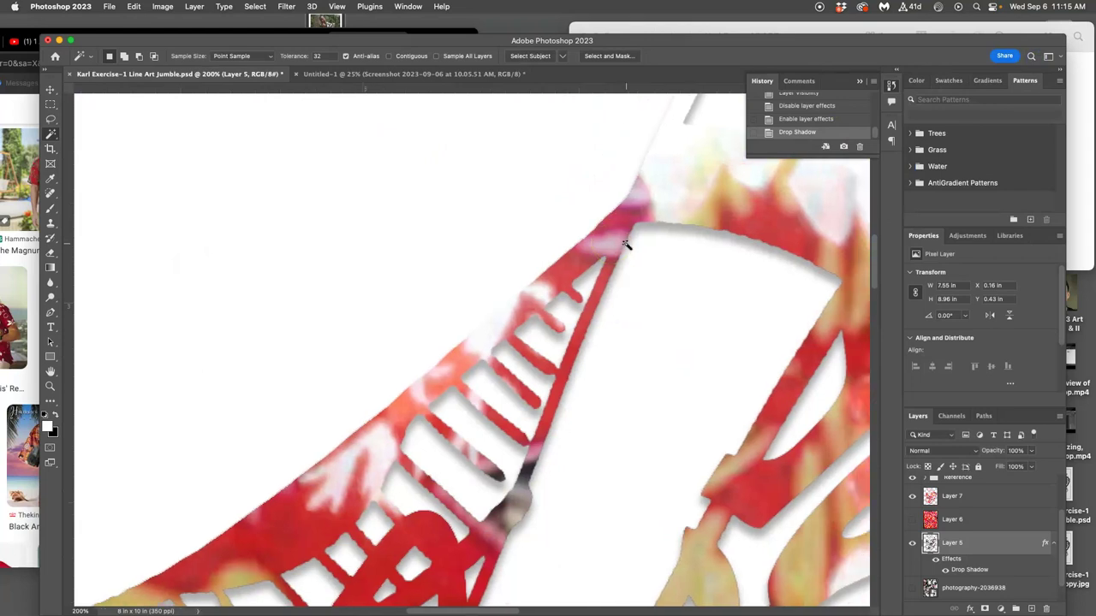
{"action": "scroll", "coordinate": [626, 246], "scroll_direction": "right", "scroll_amount": 8}
{"action": "scroll", "coordinate": [626, 245], "scroll_direction": "down", "scroll_amount": 4}
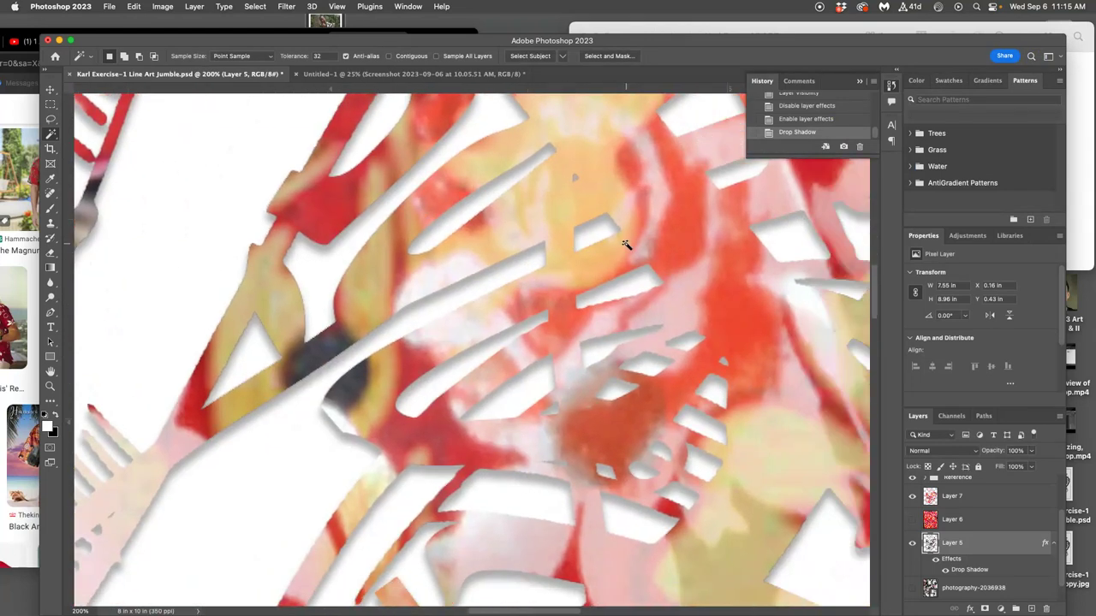
{"action": "scroll", "coordinate": [626, 246], "scroll_direction": "down", "scroll_amount": 6}
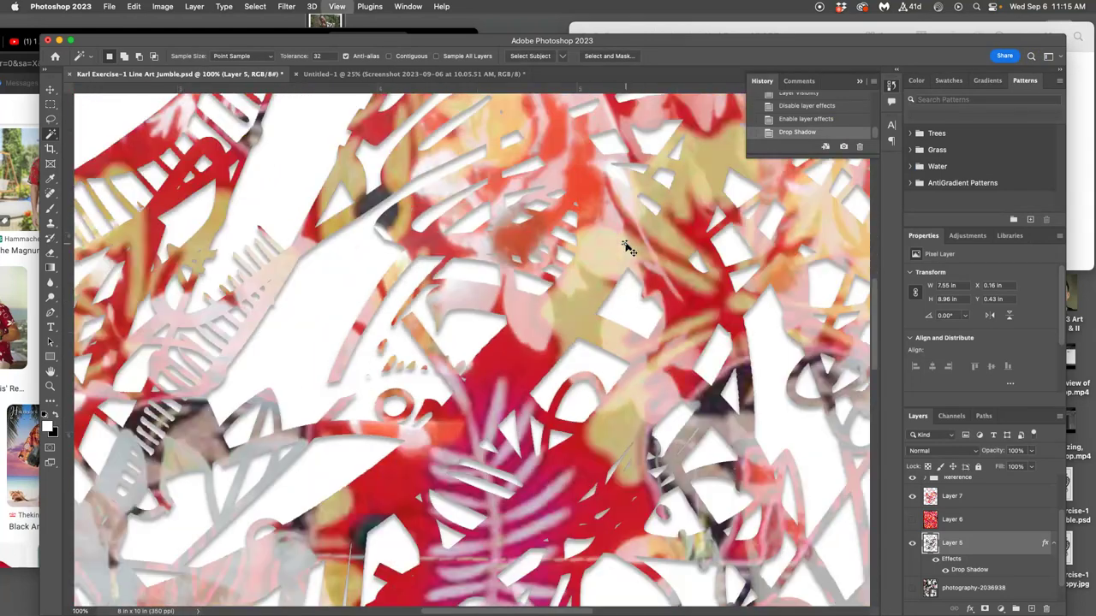
{"action": "scroll", "coordinate": [629, 247], "scroll_direction": "down", "scroll_amount": 1}
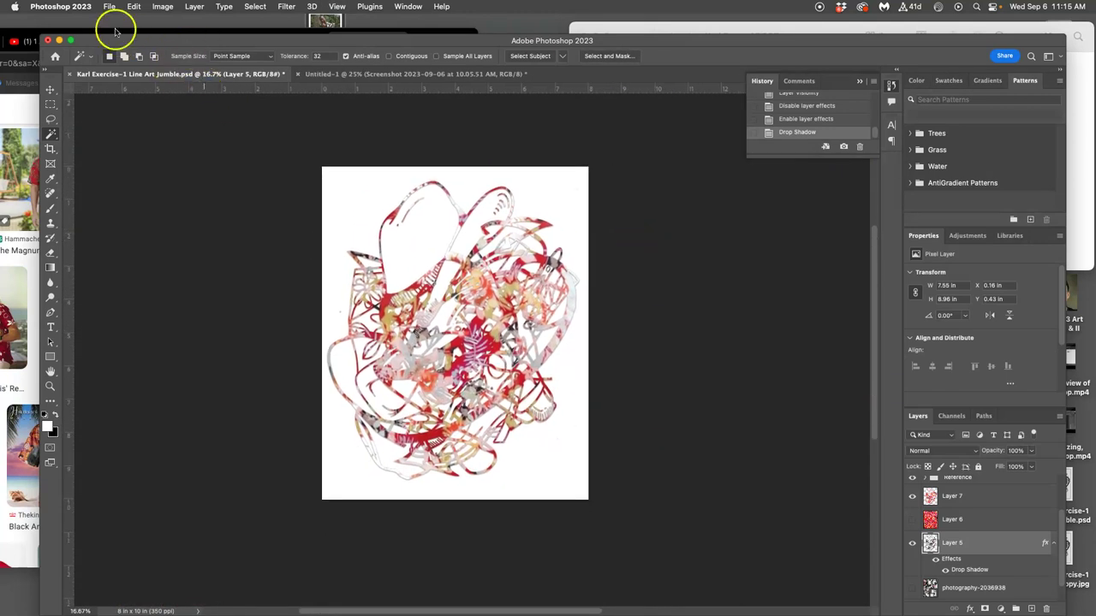
Save the layered PSD, then hide the white Layer 4 background.
{"action": "left_click", "coordinate": [109, 7]}
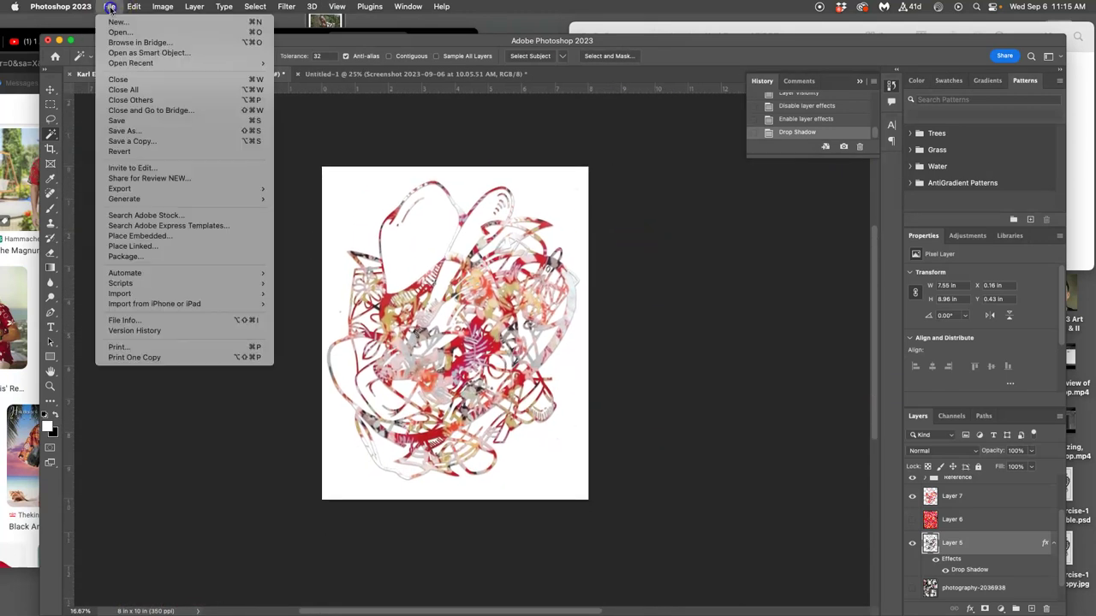
{"action": "left_click", "coordinate": [131, 124]}
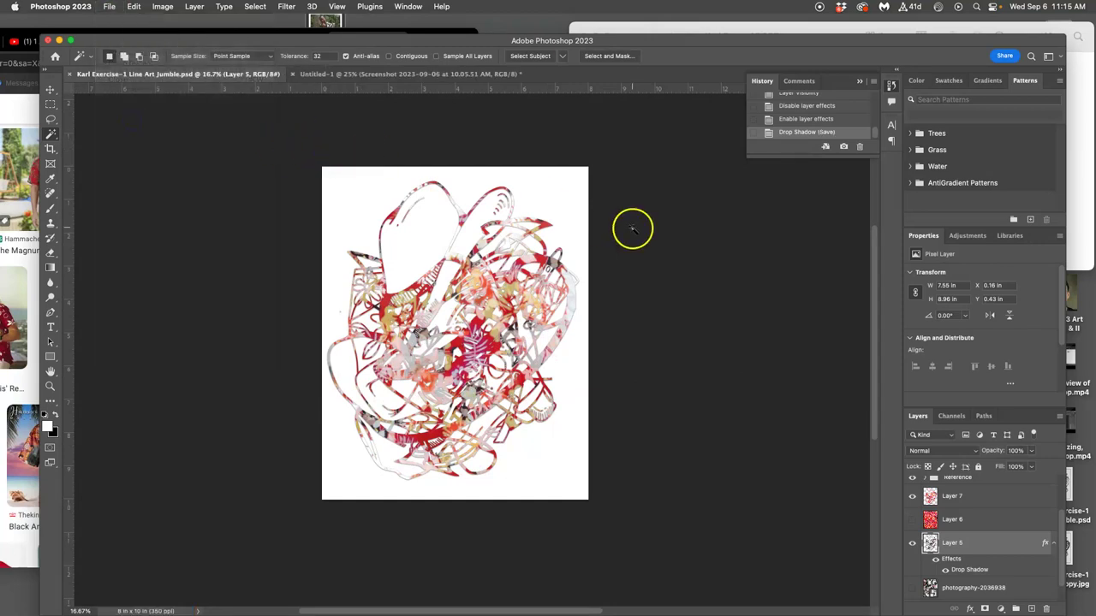
{"action": "scroll", "coordinate": [965, 531], "scroll_direction": "down", "scroll_amount": 1}
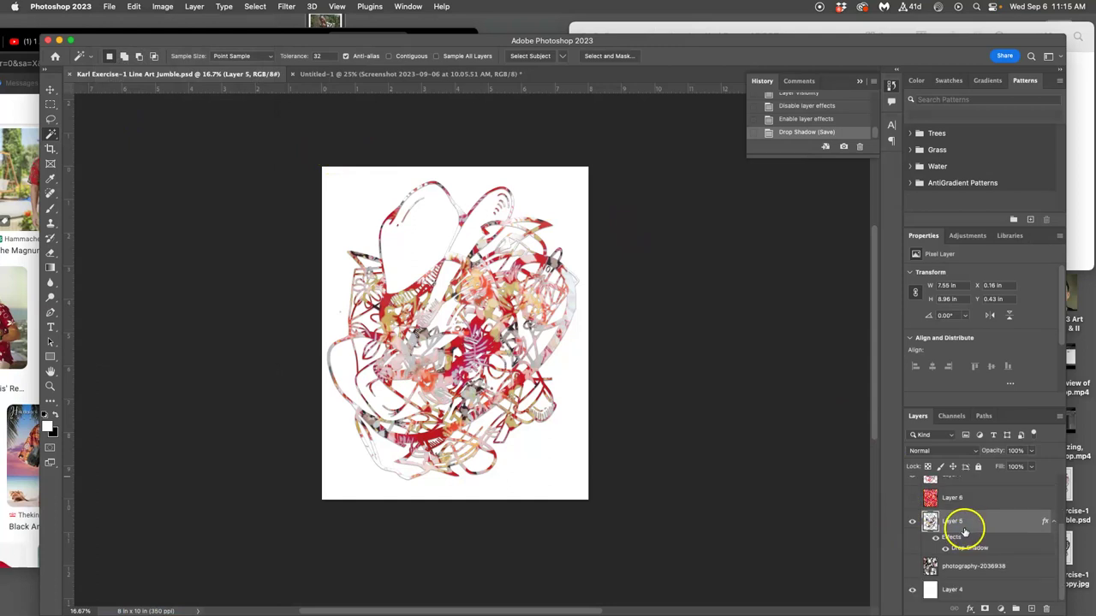
{"action": "left_click", "coordinate": [912, 589]}
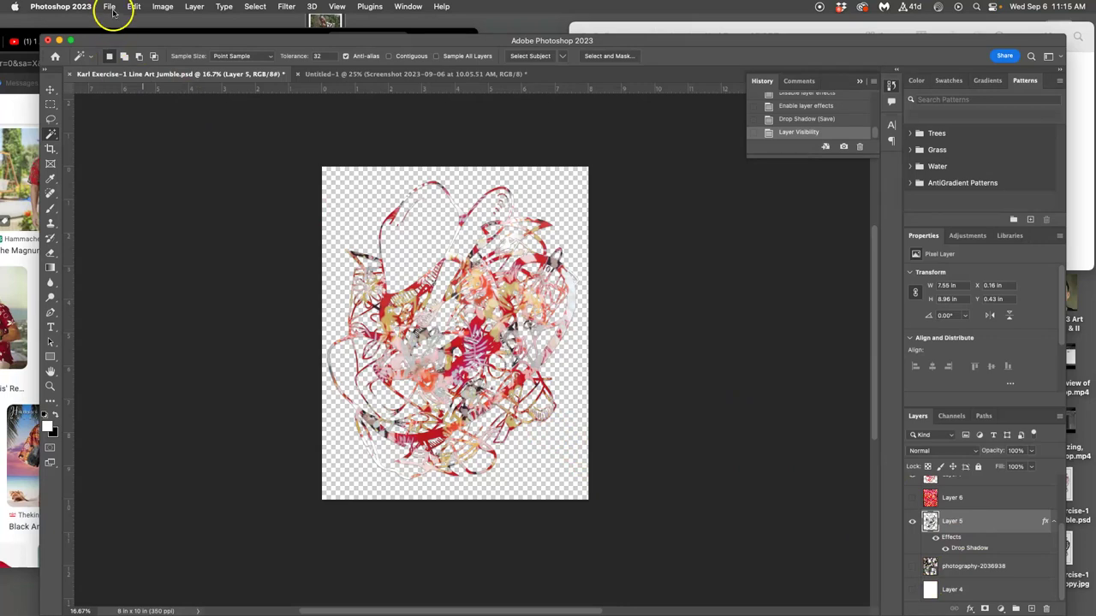
Save a copy in PNG format to the Desktop, accepting the default PNG options.
{"action": "left_click", "coordinate": [110, 6]}
{"action": "left_click", "coordinate": [137, 141]}
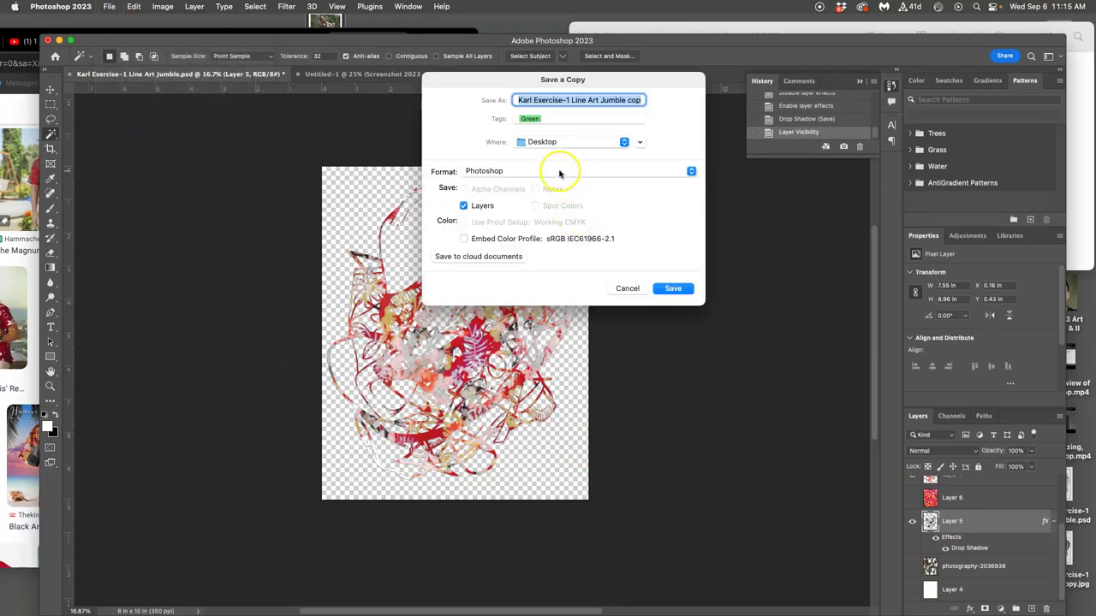
{"action": "left_click", "coordinate": [559, 172]}
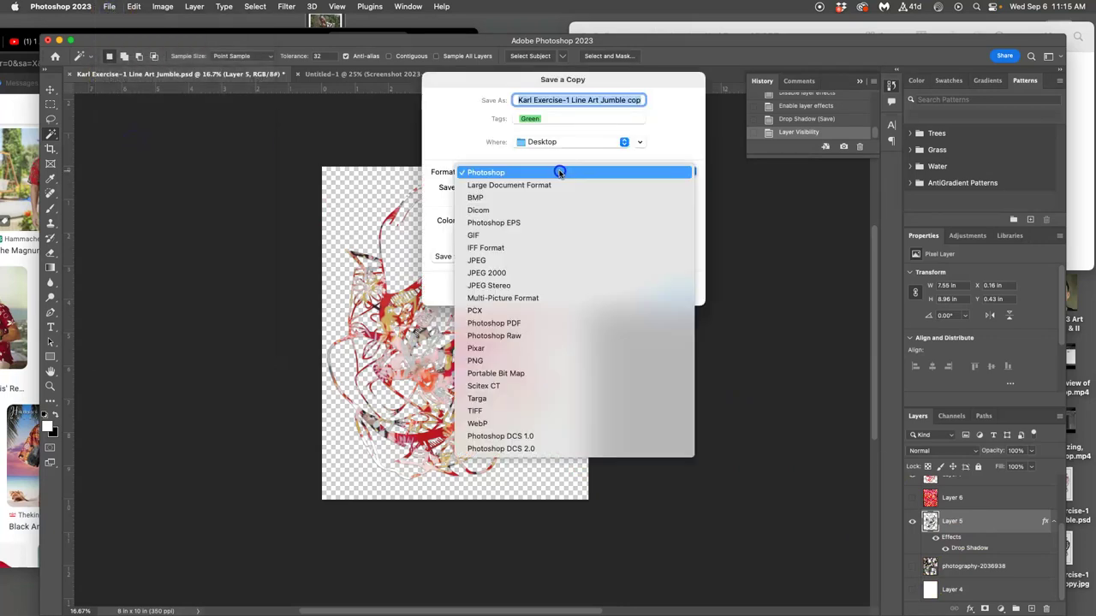
{"action": "left_click", "coordinate": [499, 360]}
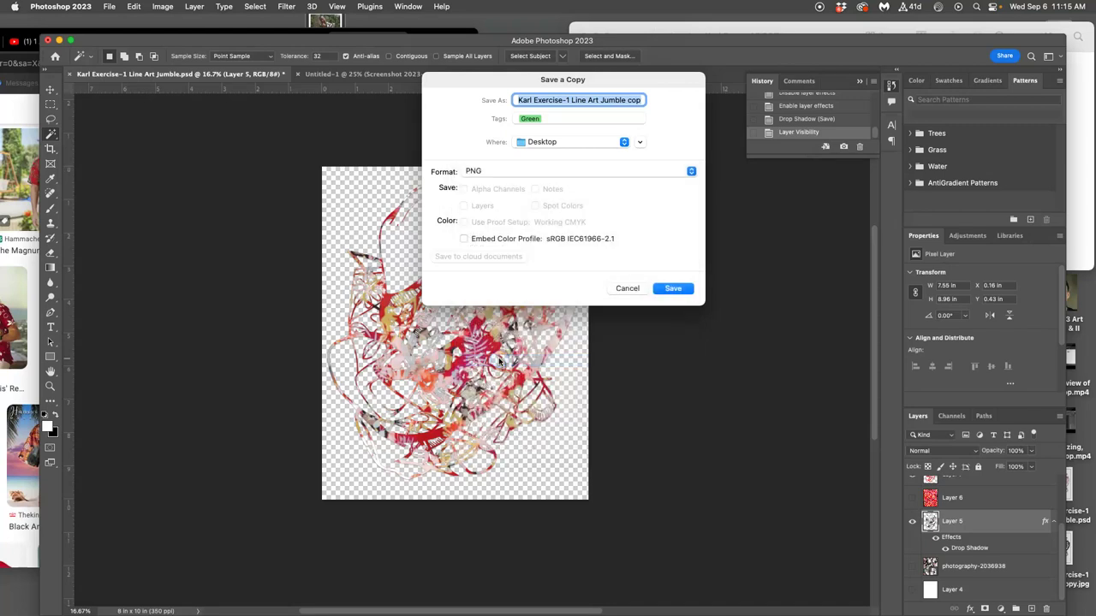
{"action": "left_click", "coordinate": [670, 289]}
{"action": "left_click", "coordinate": [635, 291]}
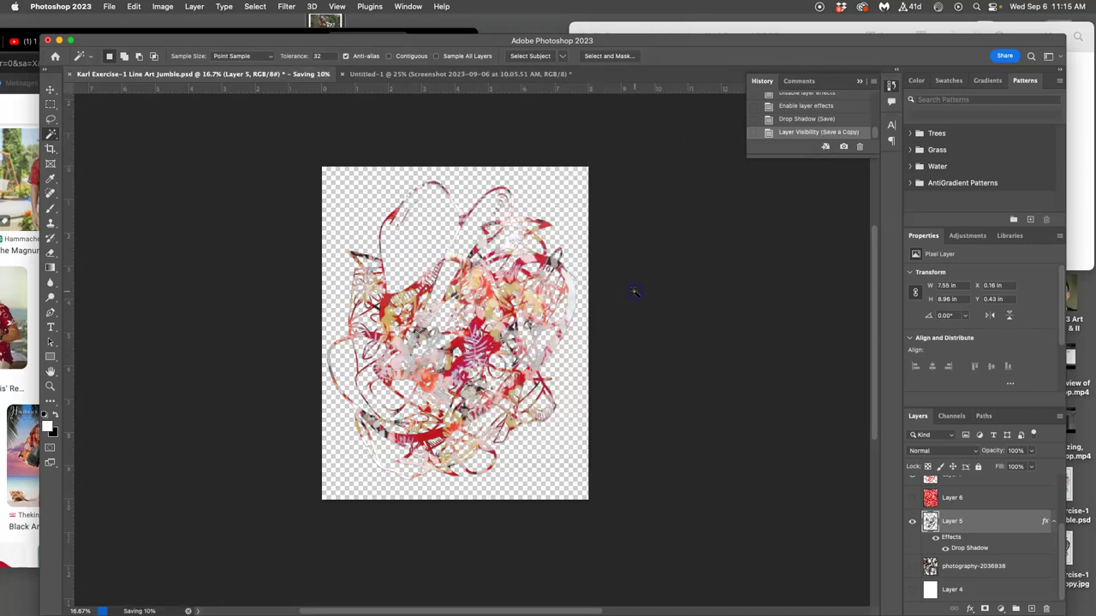